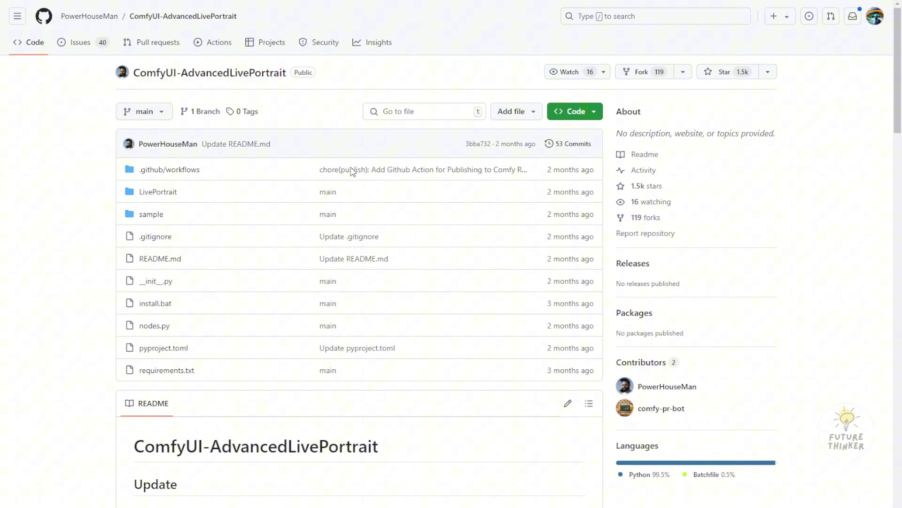
Examine the ComfyUI-AdvancedLivePortrait README, including the feature list, installation notes and the custom_nodes path to the sample workflows
scroll(424, 258, down, 5)
scroll(426, 261, down, 3)
drag(289, 66, 379, 66)
scroll(332, 246, down, 2)
scroll(331, 244, down, 3)
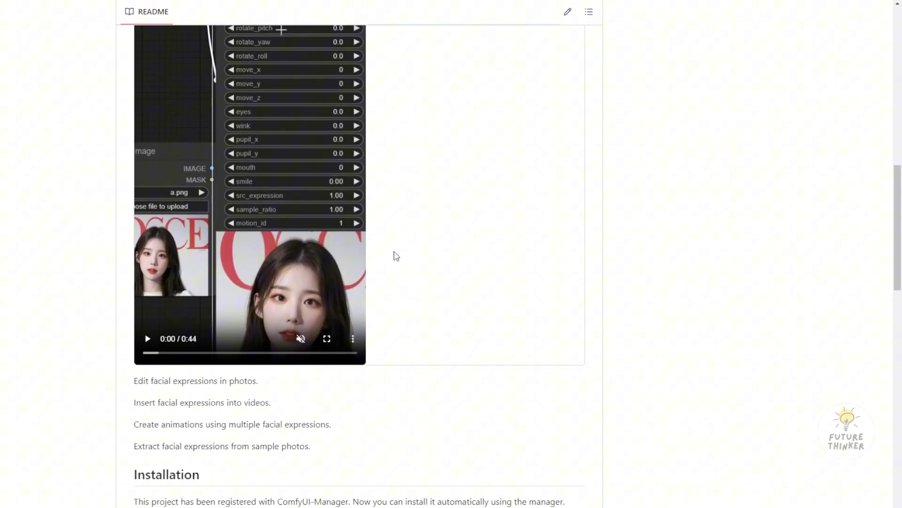
scroll(398, 258, down, 4)
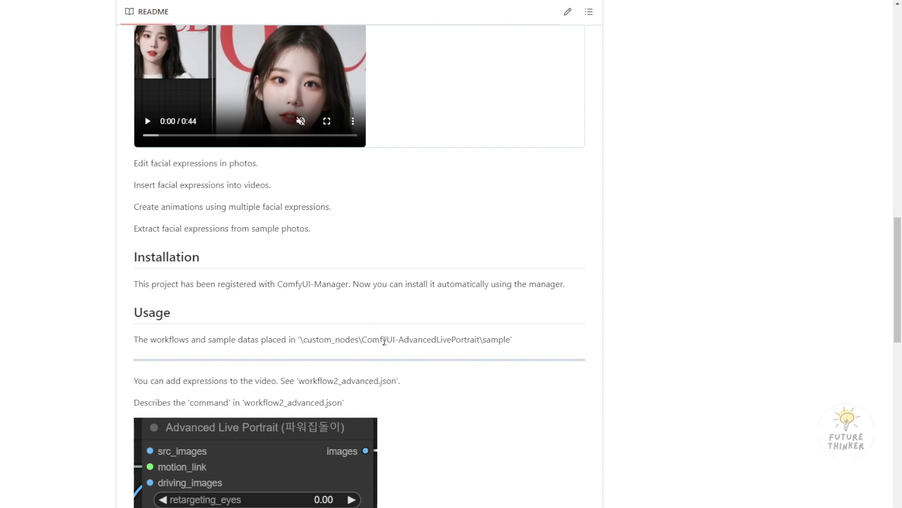
scroll(384, 341, up, 2)
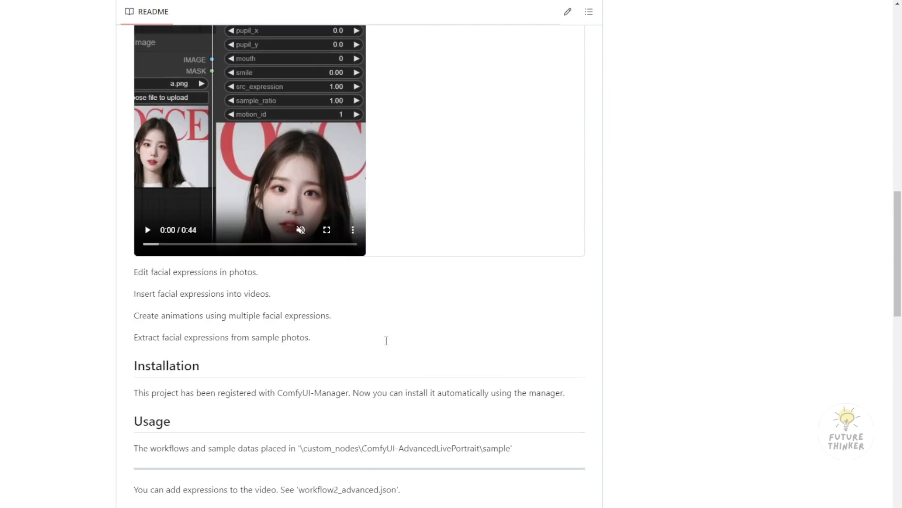
scroll(290, 331, down, 3)
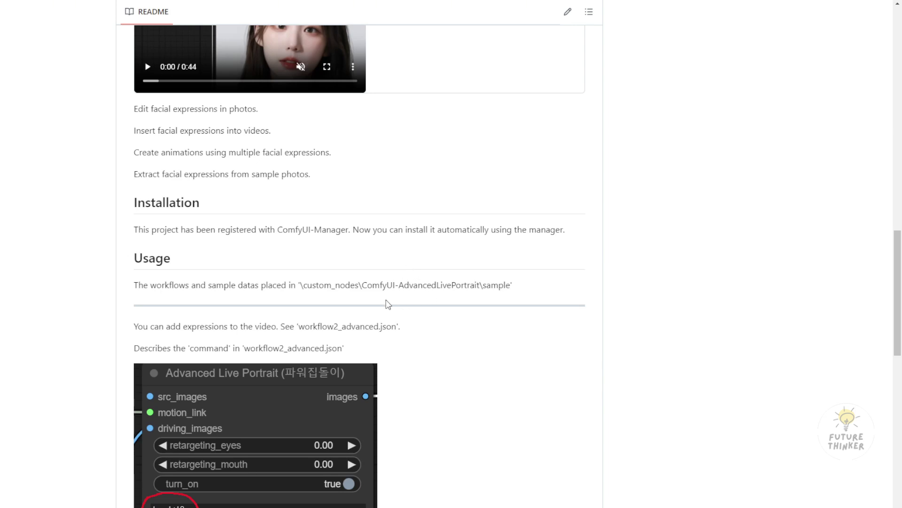
drag(431, 288, 476, 288)
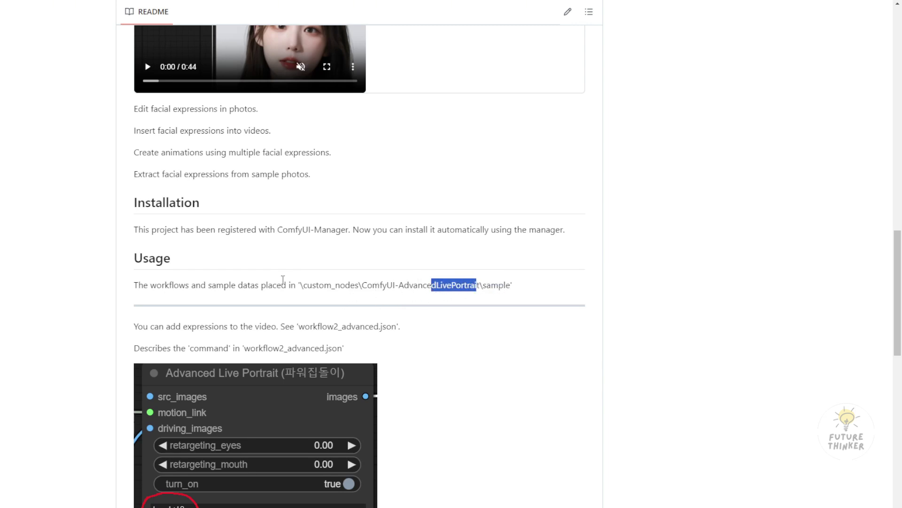
drag(303, 285, 381, 285)
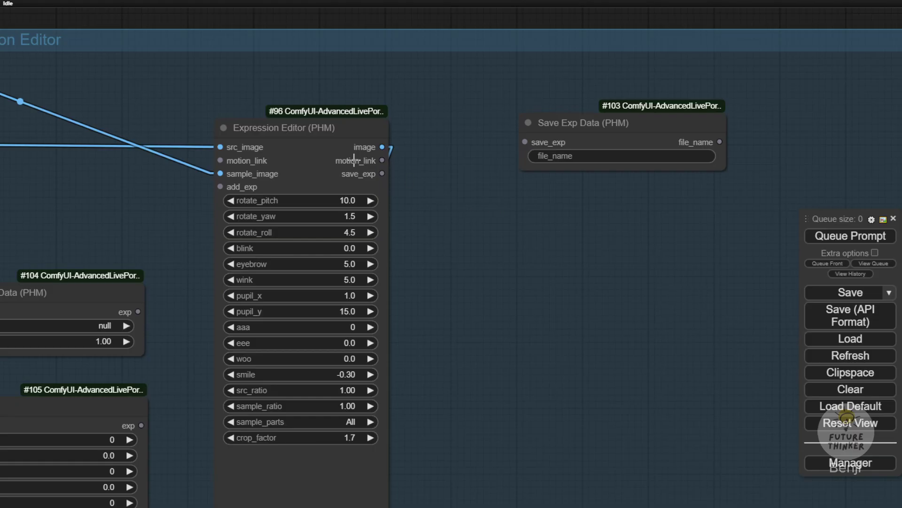
Connect the IMAGE output of the Load Image node showing the standing woman to the Expression Editor's sample_image input
scroll(354, 160, up, 3)
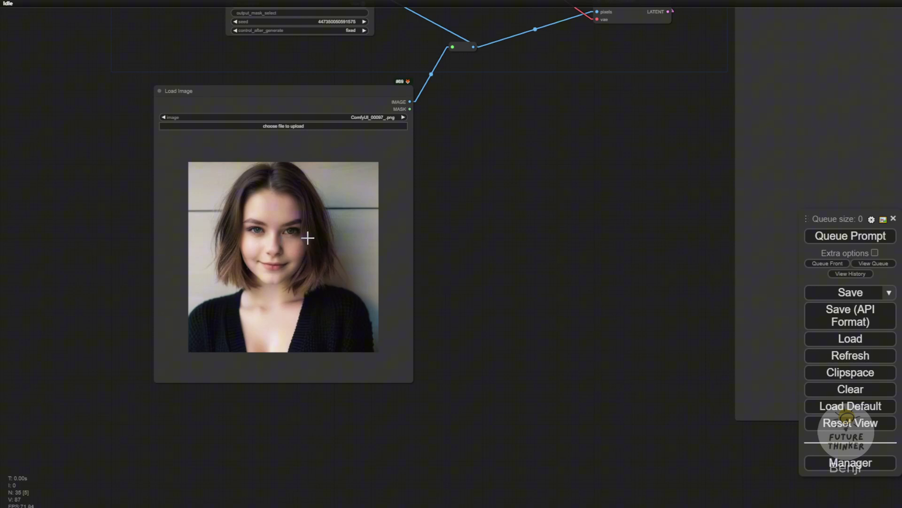
scroll(497, 289, down, 7)
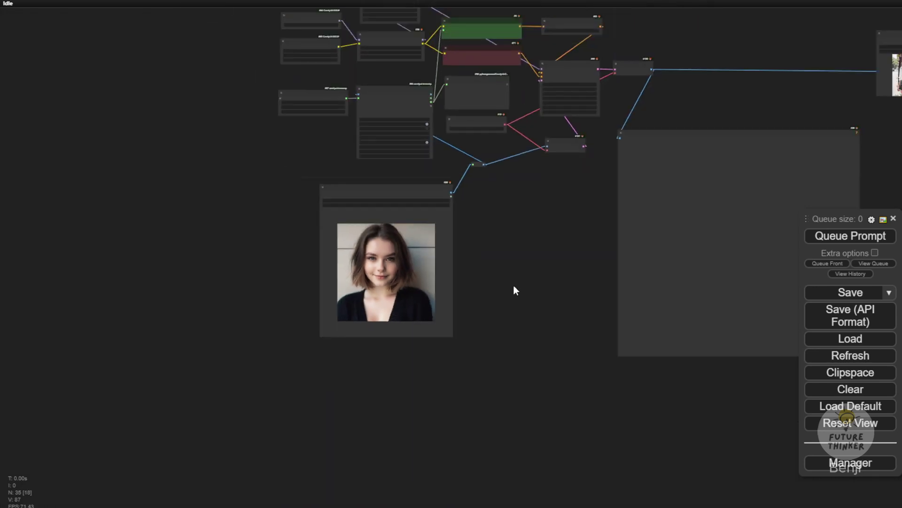
drag(584, 248, 187, 281)
drag(507, 201, 284, 238)
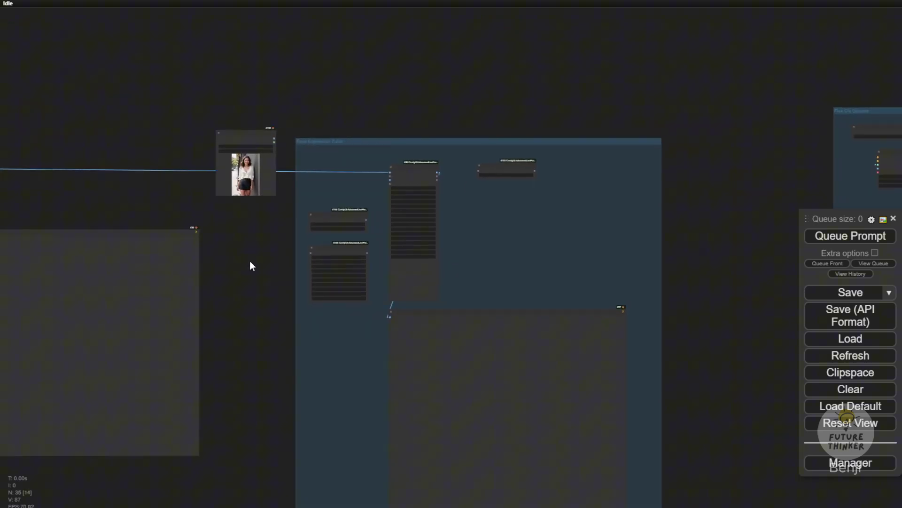
scroll(306, 181, up, 5)
scroll(238, 107, up, 3)
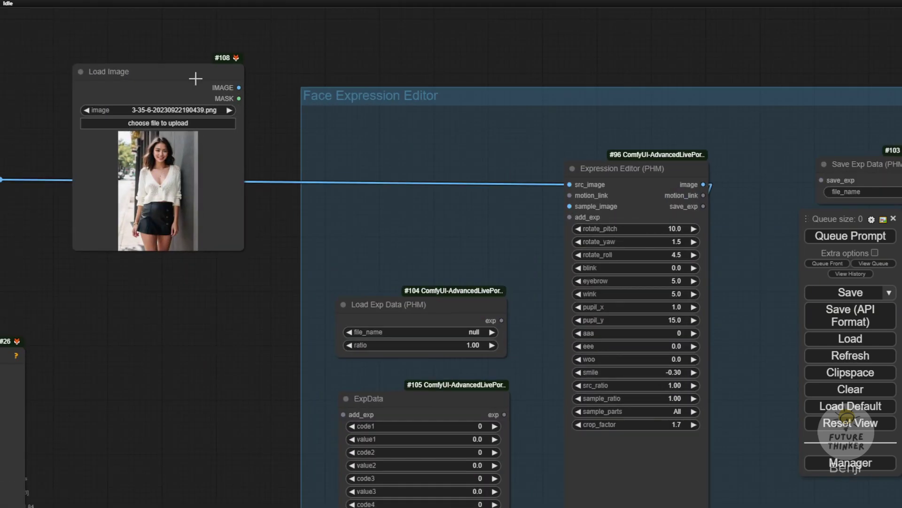
drag(175, 82, 189, 63)
drag(402, 199, 256, 190)
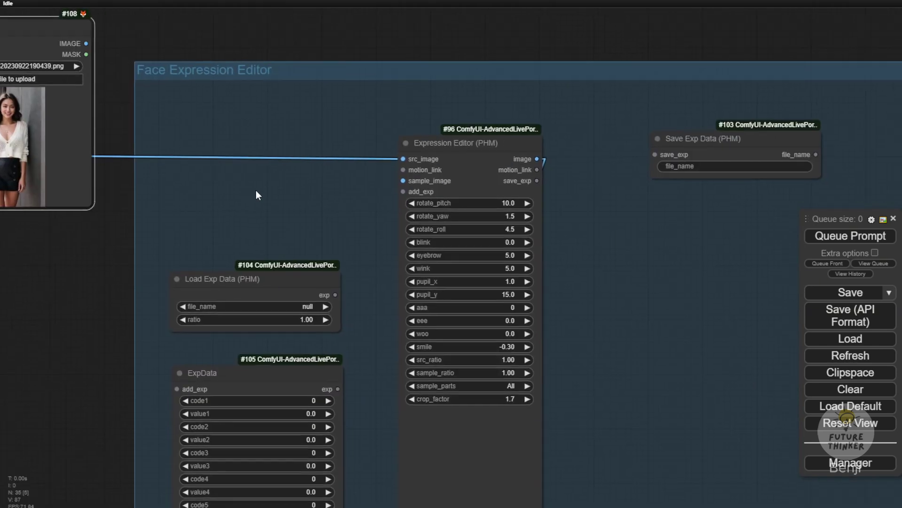
drag(85, 43, 405, 179)
scroll(418, 174, up, 7)
scroll(291, 209, down, 3)
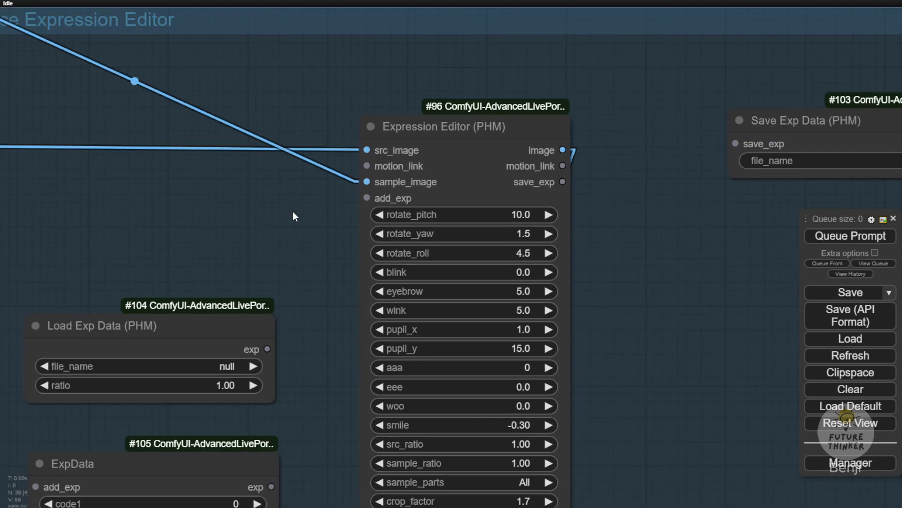
Move the Load Image node with the standing woman lower, beside the Face Expression Editor group, clear of the src_image link
drag(249, 213, 540, 235)
scroll(507, 235, down, 3)
drag(180, 47, 212, 148)
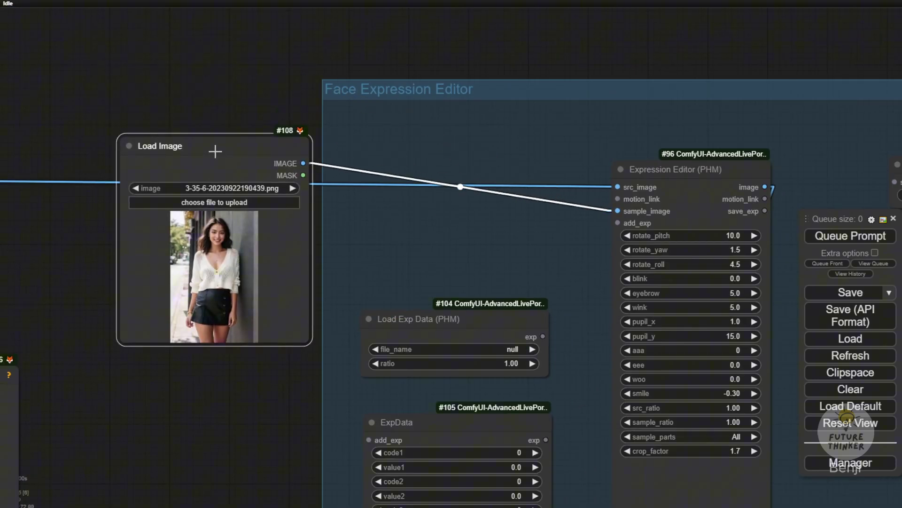
scroll(212, 225, up, 5)
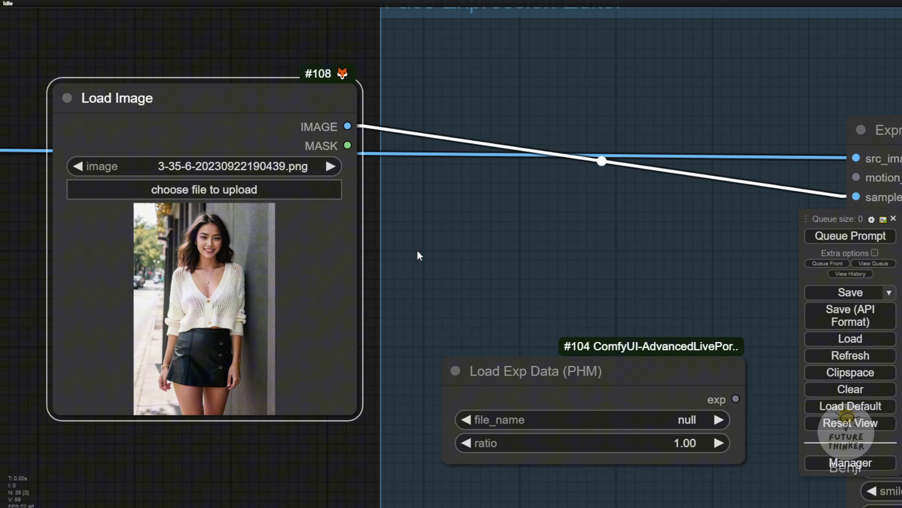
scroll(425, 254, down, 7)
drag(338, 190, 329, 219)
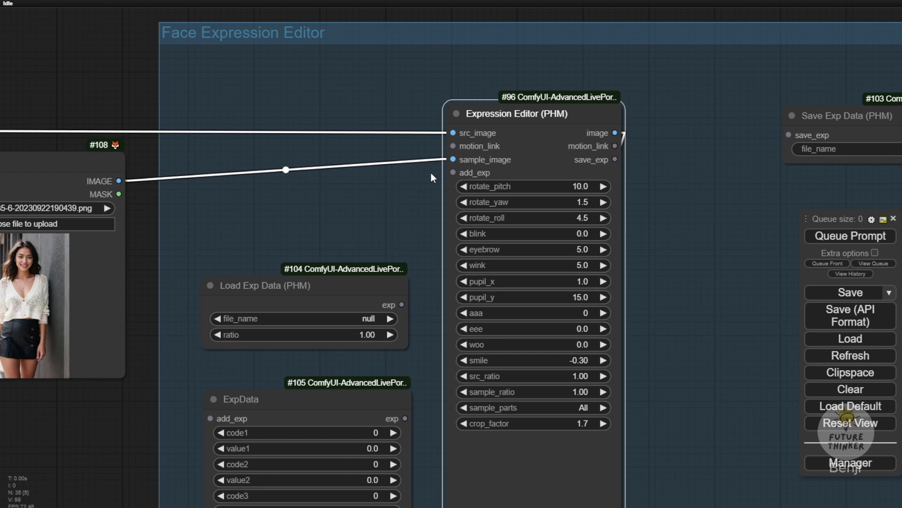
Disconnect the Load Image link from the Expression Editor's sample_image input
scroll(438, 173, up, 3)
drag(296, 161, 199, 239)
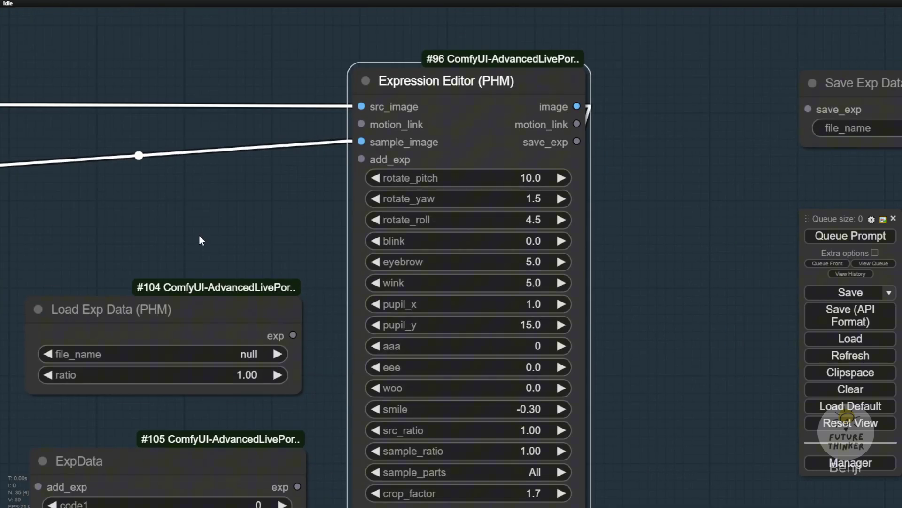
drag(740, 124, 619, 148)
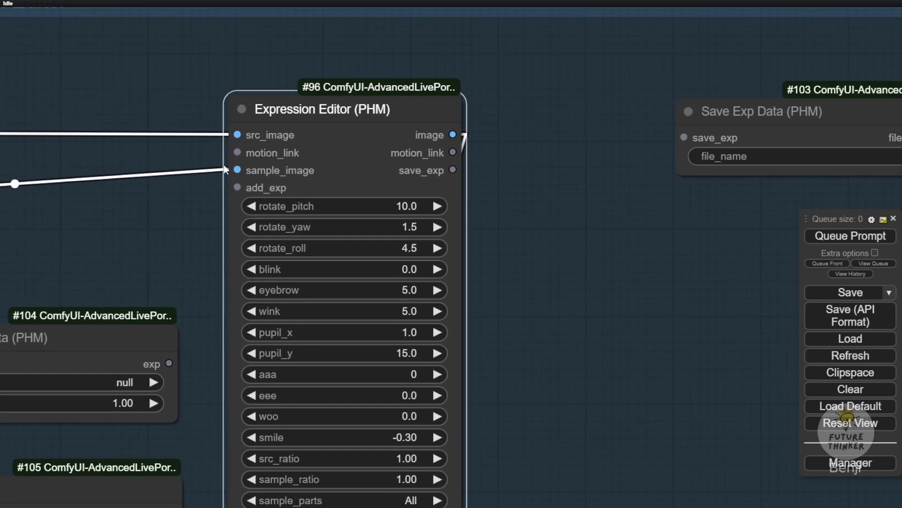
drag(238, 170, 129, 126)
drag(496, 220, 451, 162)
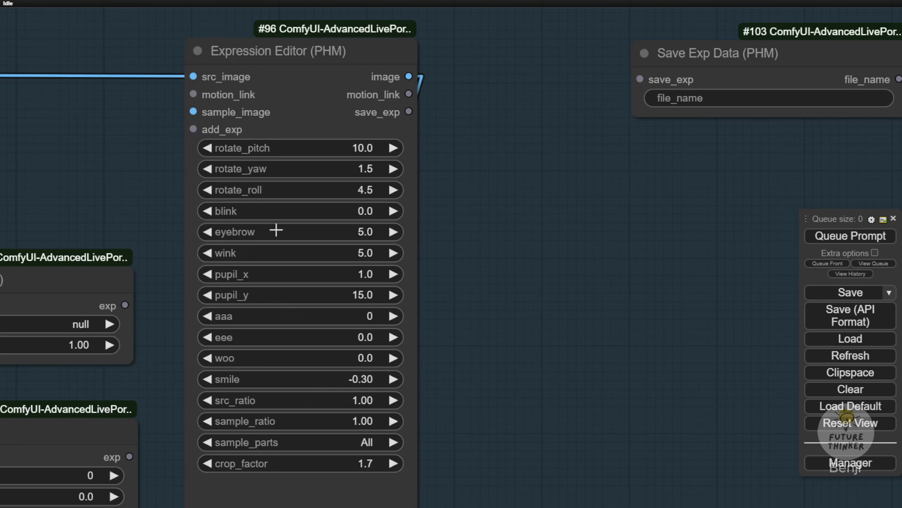
Place the Preview Image node right beside the Expression Editor and the Save Exp Data node just above it, near the editor's outputs
scroll(278, 216, up, 1)
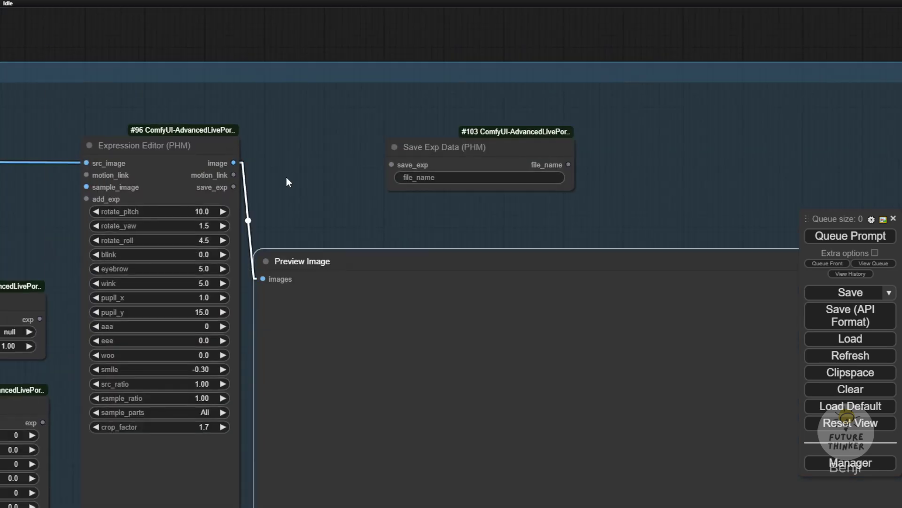
scroll(286, 176, up, 3)
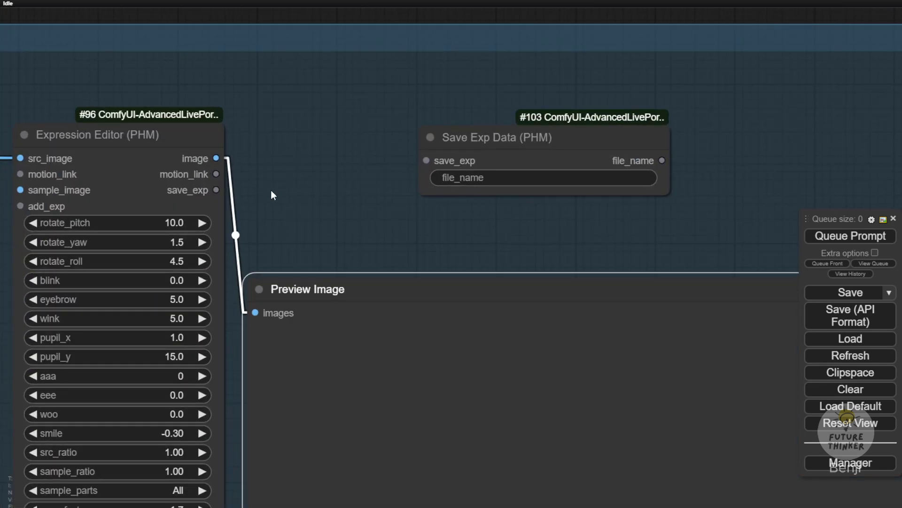
scroll(186, 195, up, 3)
scroll(185, 196, up, 3)
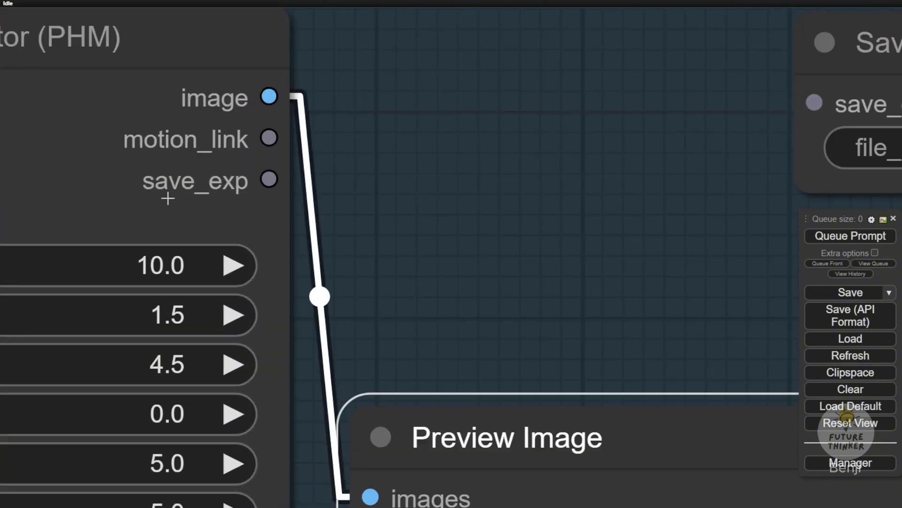
drag(375, 208, 406, 197)
scroll(469, 186, down, 3)
drag(724, 79, 405, 119)
drag(478, 56, 345, 63)
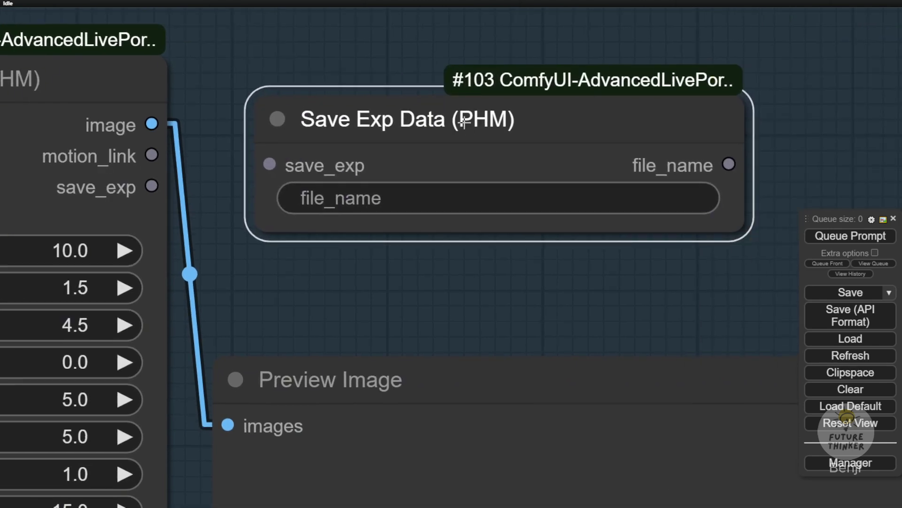
Connect the Expression Editor's save_exp output to the Save Exp Data node and set its file_name to faceexp_01
drag(152, 185, 270, 164)
click(564, 200)
scroll(513, 288, down, 3)
text(fac)
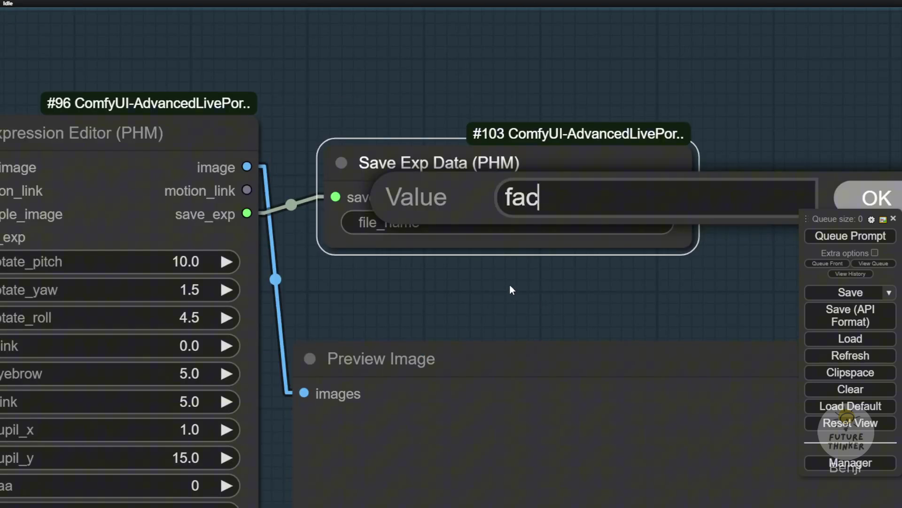
text(eexp_01)
key(Return)
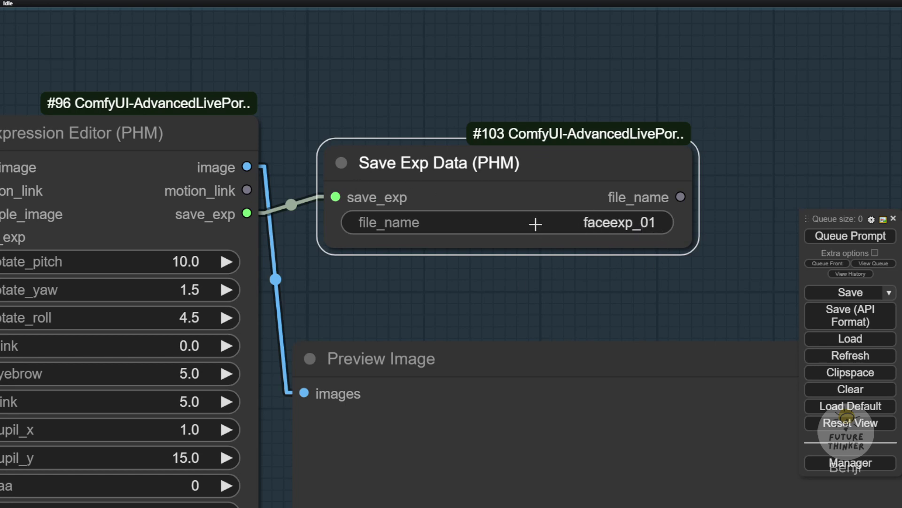
Shift the Save Exp Data node slightly down and away from the Expression Editor
scroll(451, 289, down, 4)
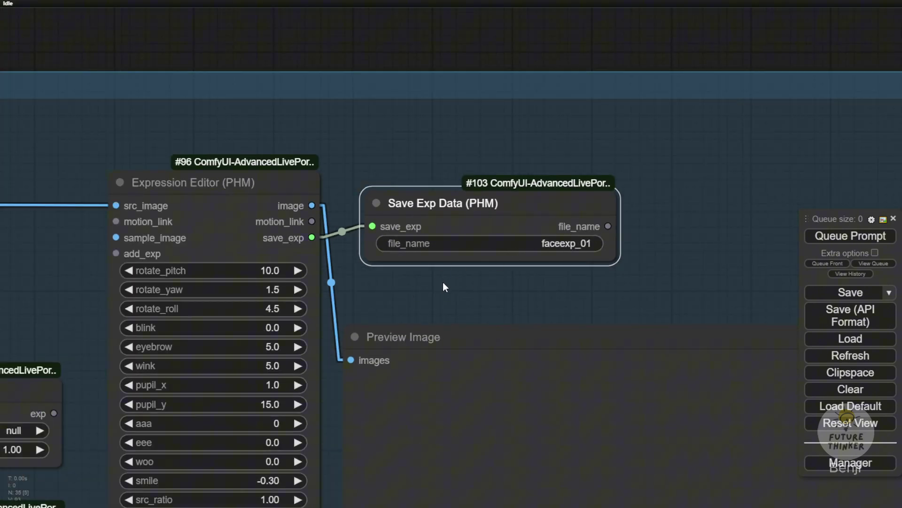
drag(464, 304, 757, 242)
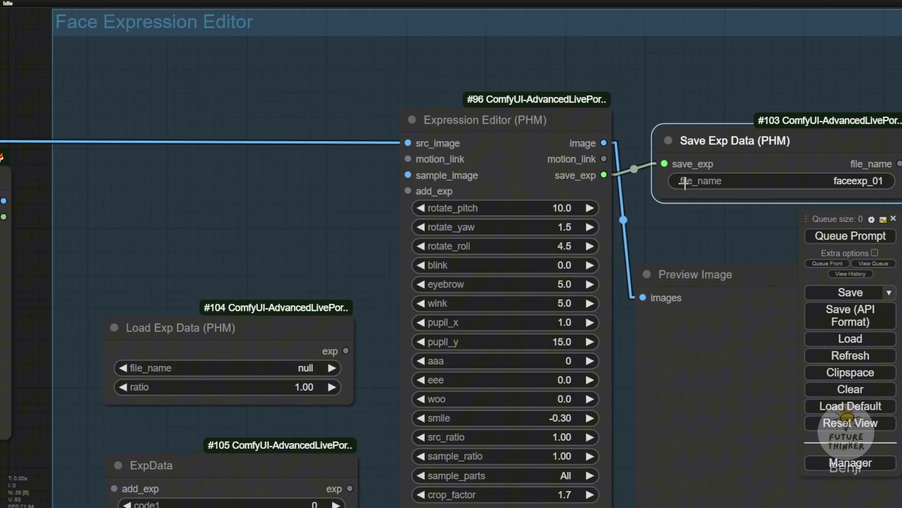
drag(689, 97, 583, 46)
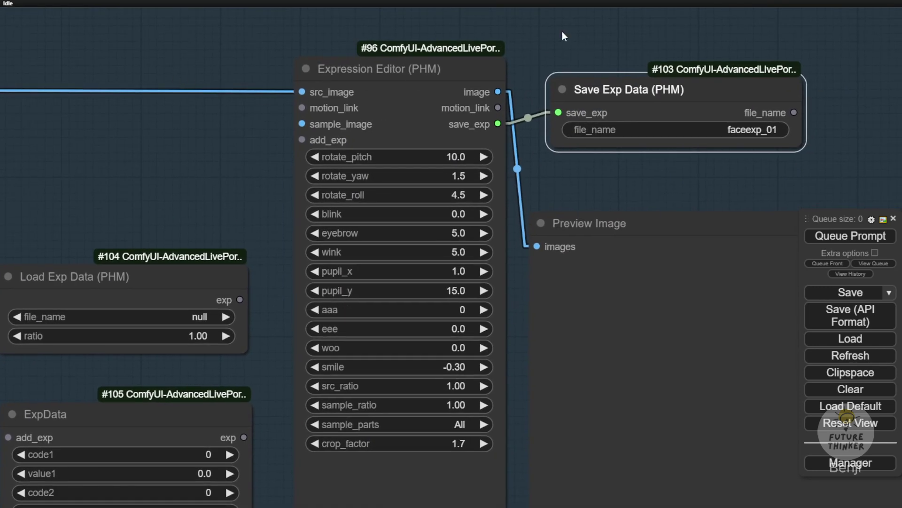
drag(644, 89, 650, 96)
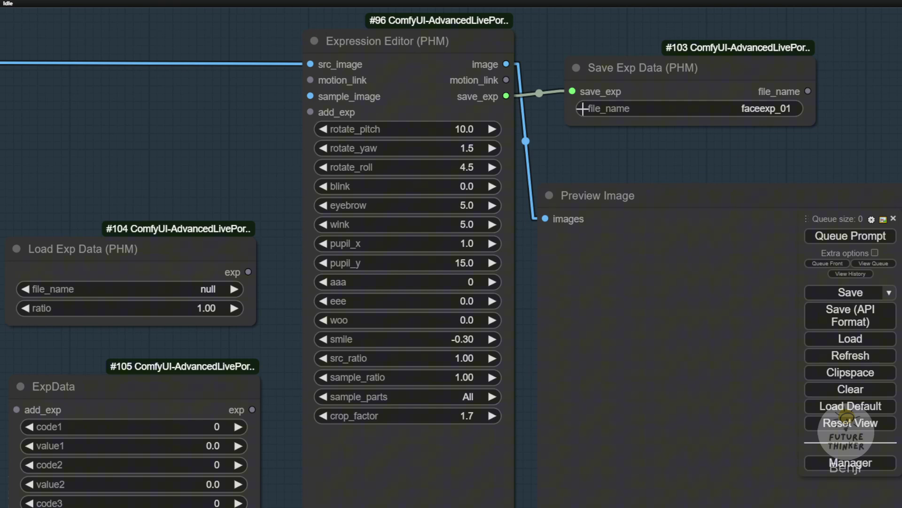
Move the Load Exp Data node up, away from the ExpData node and closer to the Expression Editor's inputs
drag(198, 161, 348, 170)
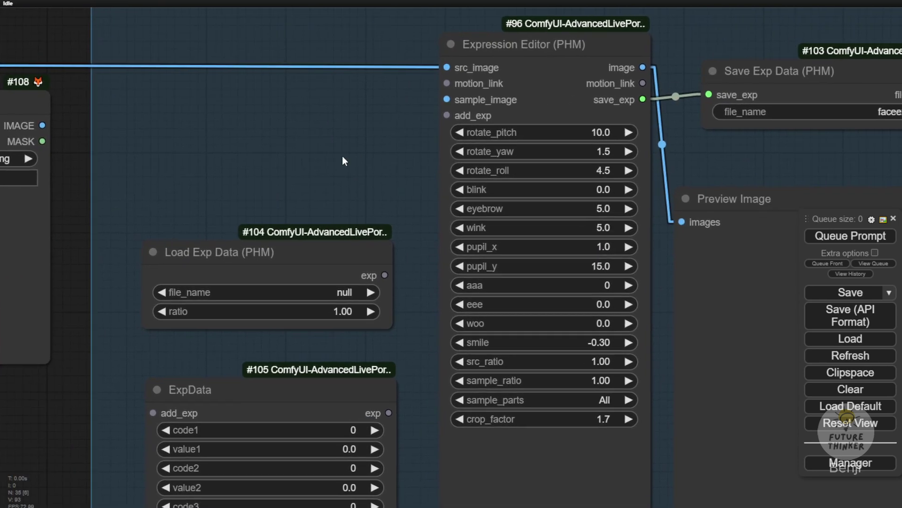
drag(288, 262, 295, 183)
scroll(205, 165, up, 8)
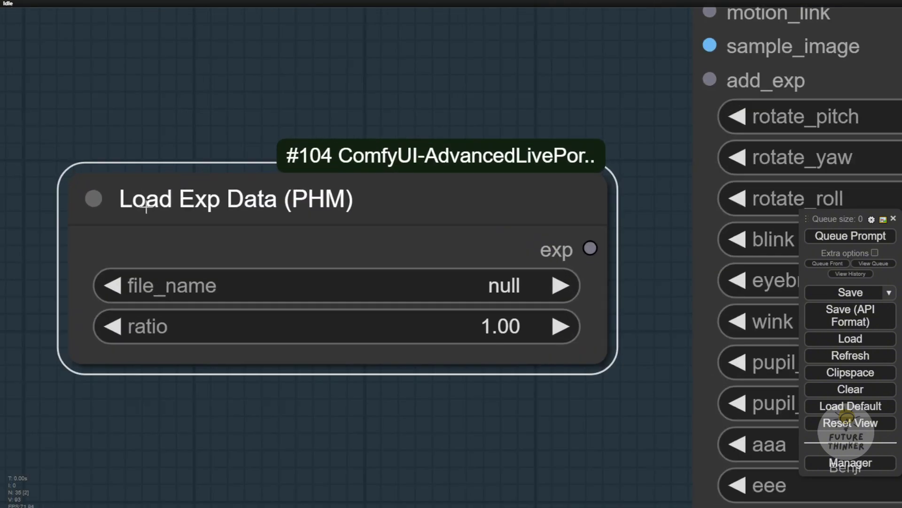
drag(595, 70, 419, 100)
scroll(361, 109, down, 3)
scroll(331, 211, down, 2)
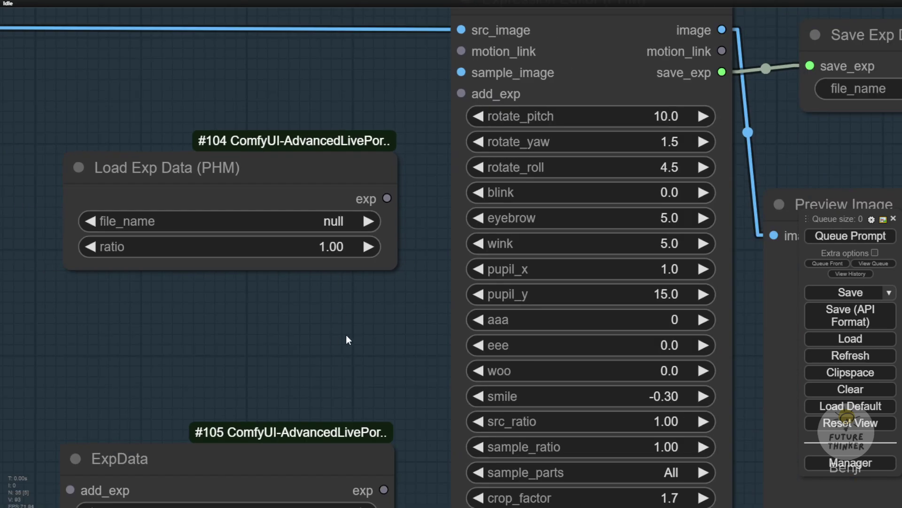
Connect the Load Exp Data node's exp output to the Expression Editor's add_exp input
scroll(347, 334, up, 3)
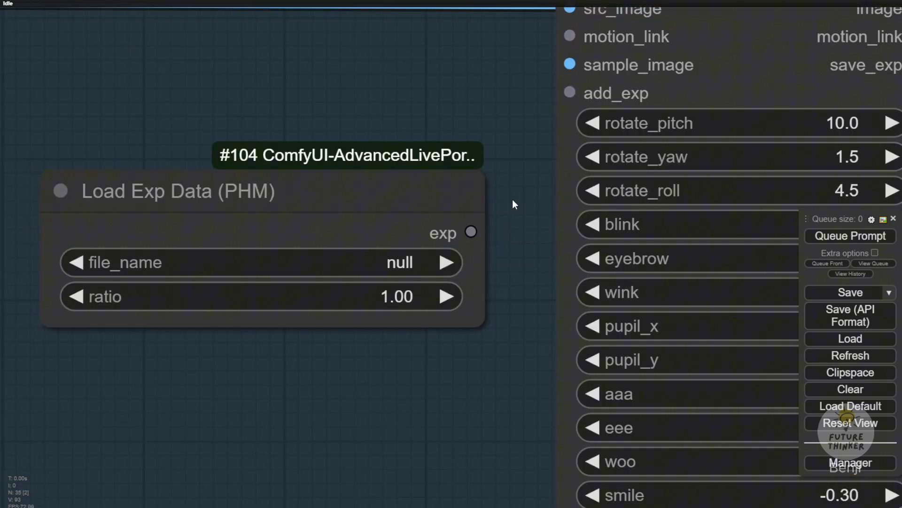
drag(514, 201, 366, 321)
drag(330, 349, 427, 210)
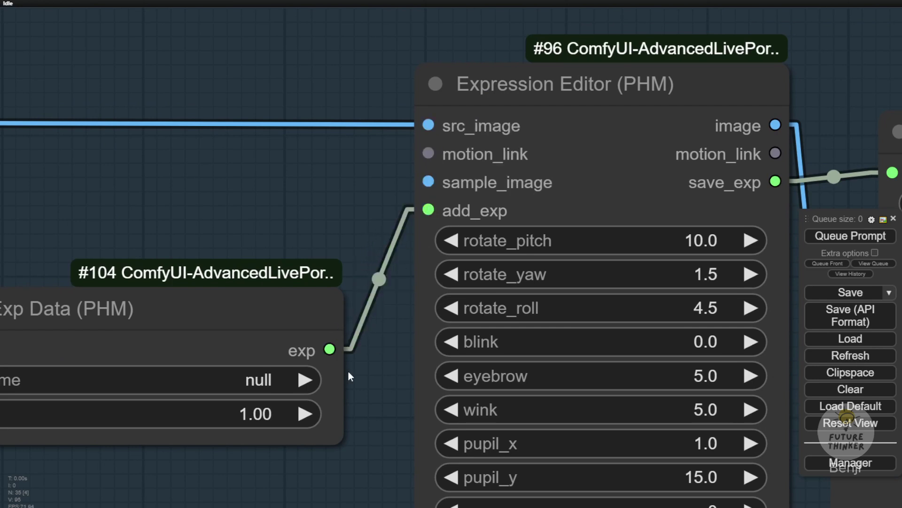
Reposition the linked Load Exp Data node higher beside the Expression Editor
drag(295, 309, 316, 298)
drag(292, 221, 519, 109)
drag(391, 185, 390, 115)
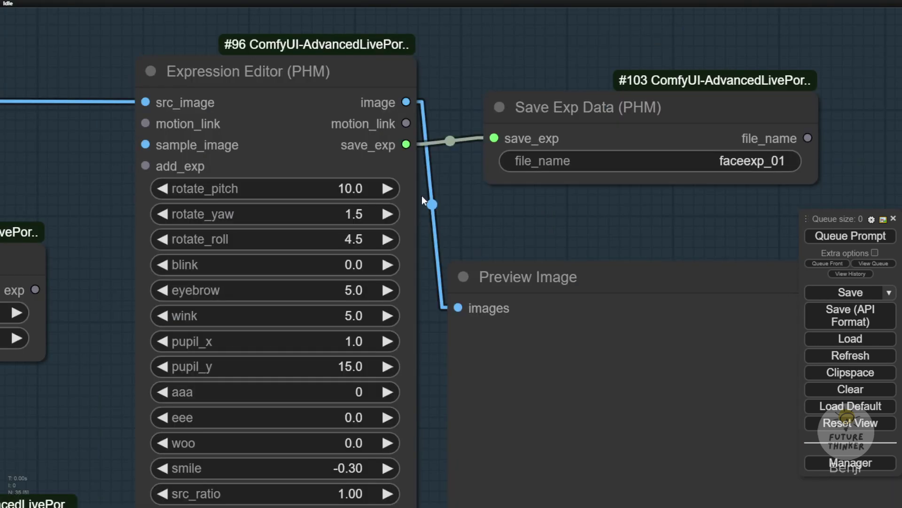
Disconnect the Load Exp Data node from the Expression Editor's add_exp input and select the Save Exp Data node
click(486, 157)
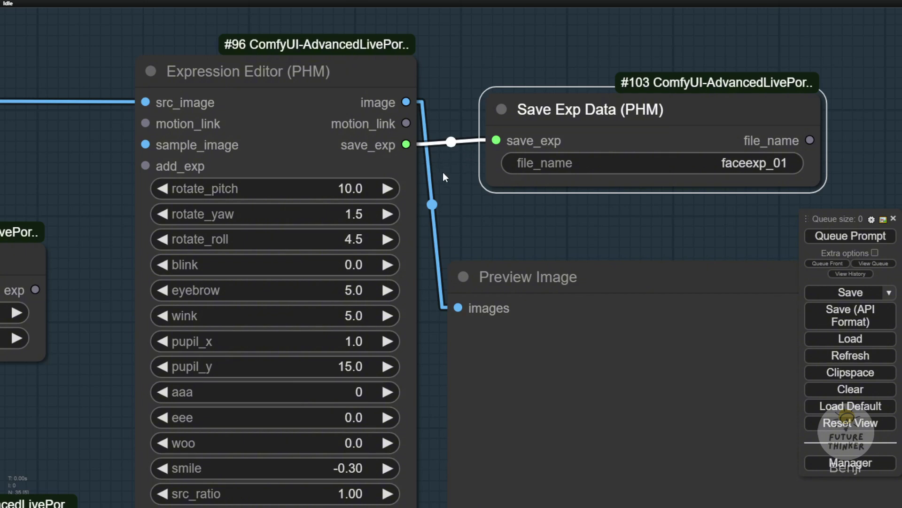
drag(453, 176, 664, 202)
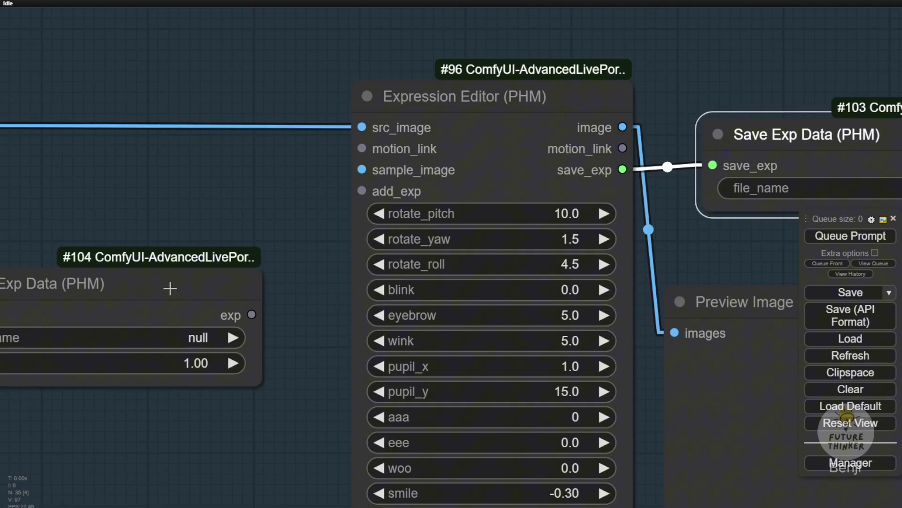
Move the Load Exp Data node up beside the Expression Editor's inputs and select the Save Exp Data node
drag(181, 286, 211, 192)
drag(218, 326, 92, 296)
scroll(278, 295, down, 2)
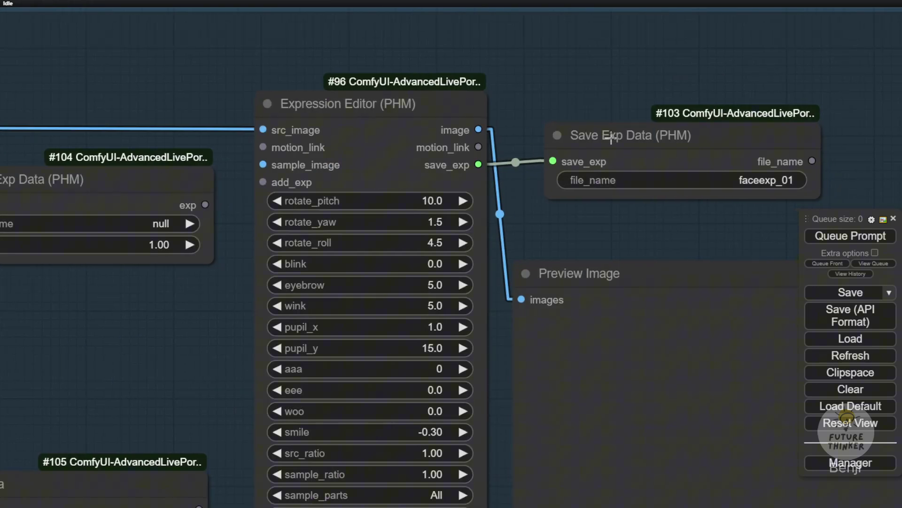
scroll(234, 278, down, 4)
scroll(232, 301, up, 1)
drag(232, 300, 233, 296)
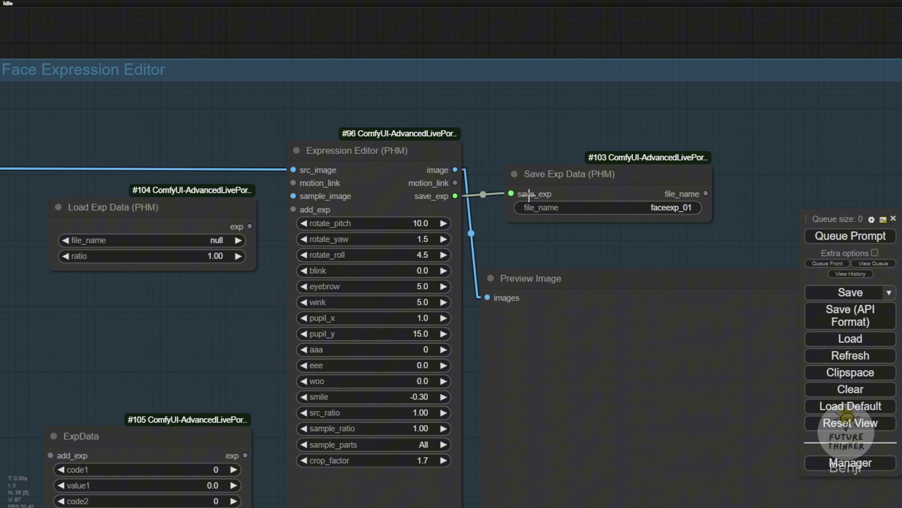
click(663, 182)
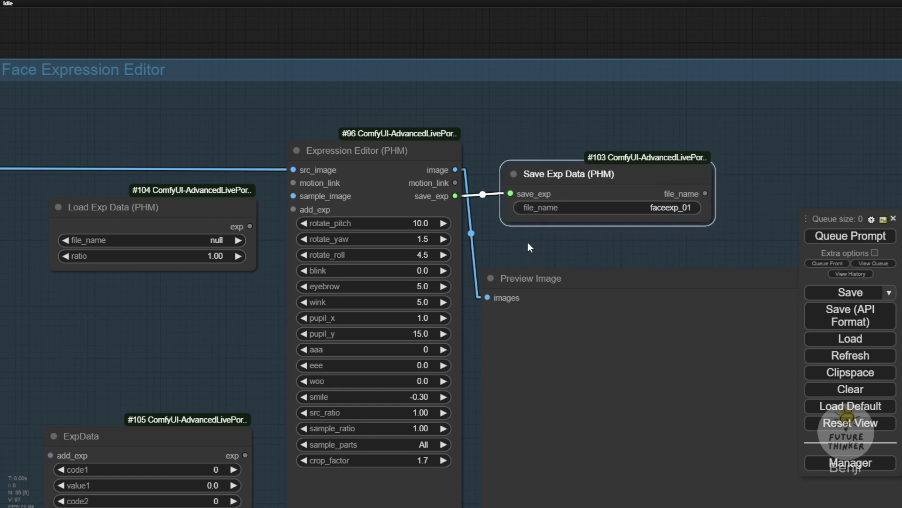
scroll(455, 292, up, 1)
scroll(99, 252, down, 2)
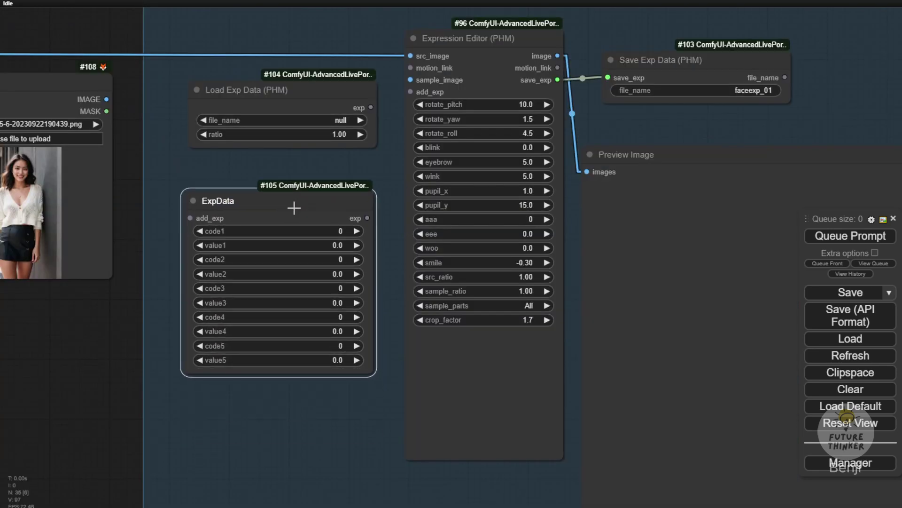
Bring the ExpData node up directly below the Load Exp Data node and align the two in a column
drag(293, 208, 296, 208)
click(326, 92)
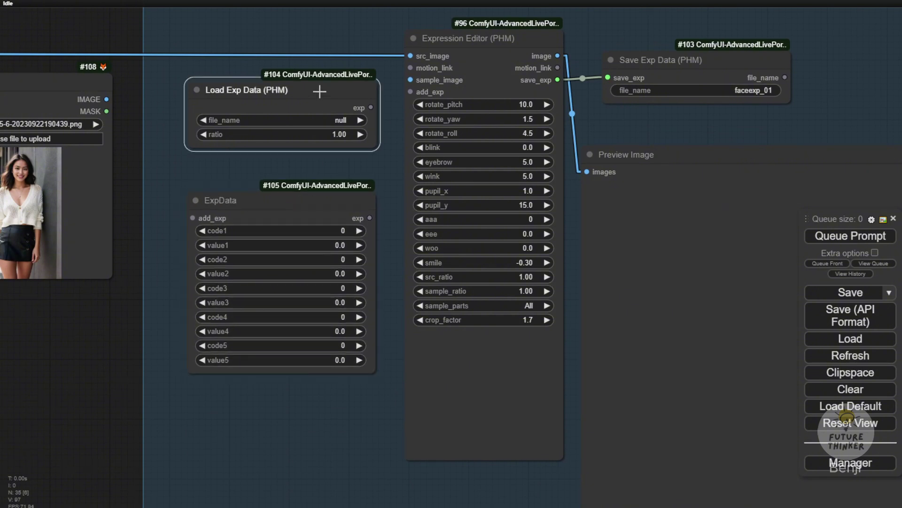
drag(310, 92, 300, 91)
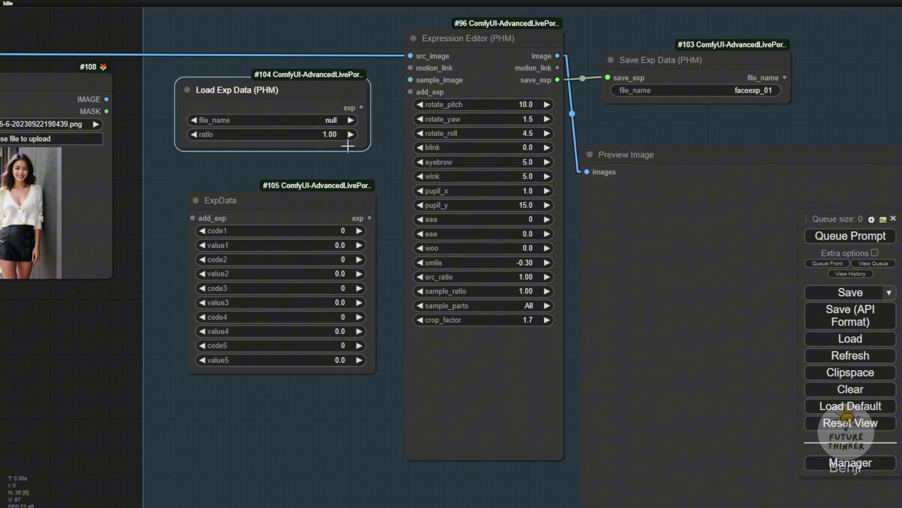
drag(348, 146, 304, 177)
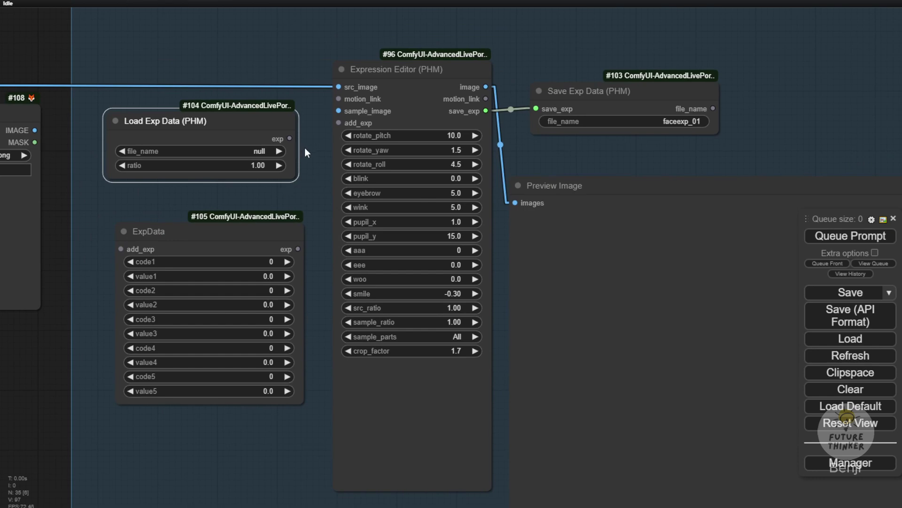
scroll(329, 230, down, 1)
scroll(195, 242, up, 3)
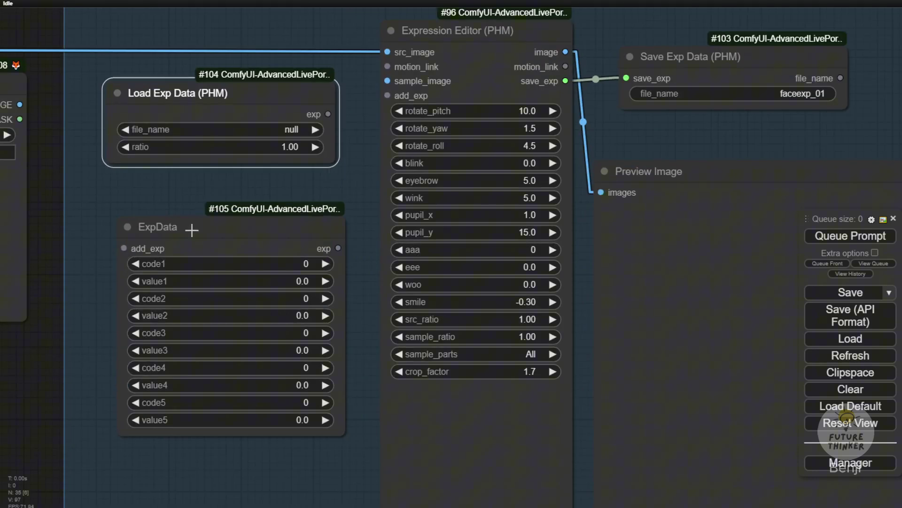
Adjust the ExpData node's spacing beneath the Load Exp Data node and nudge the Save Exp Data node
mouse_move(194, 229)
mouse_down()
mouse_move(196, 210)
mouse_move(195, 233)
mouse_up()
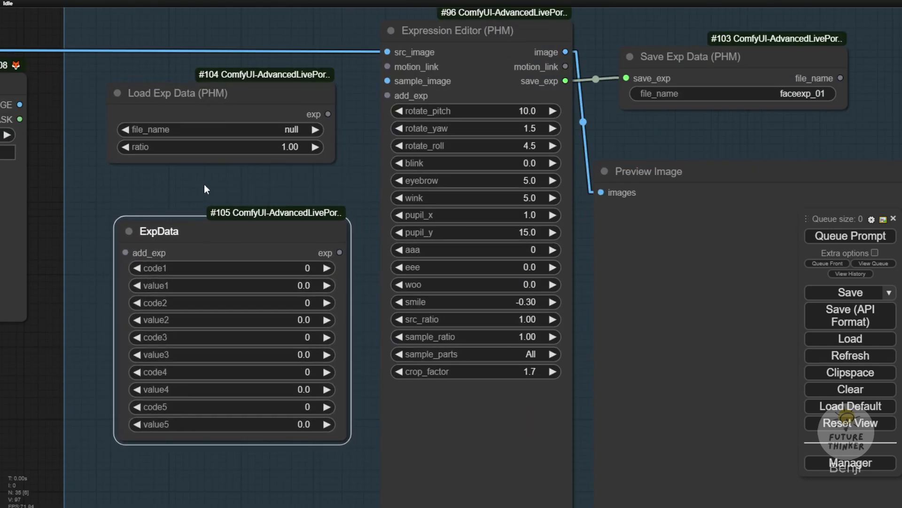
drag(207, 189, 245, 181)
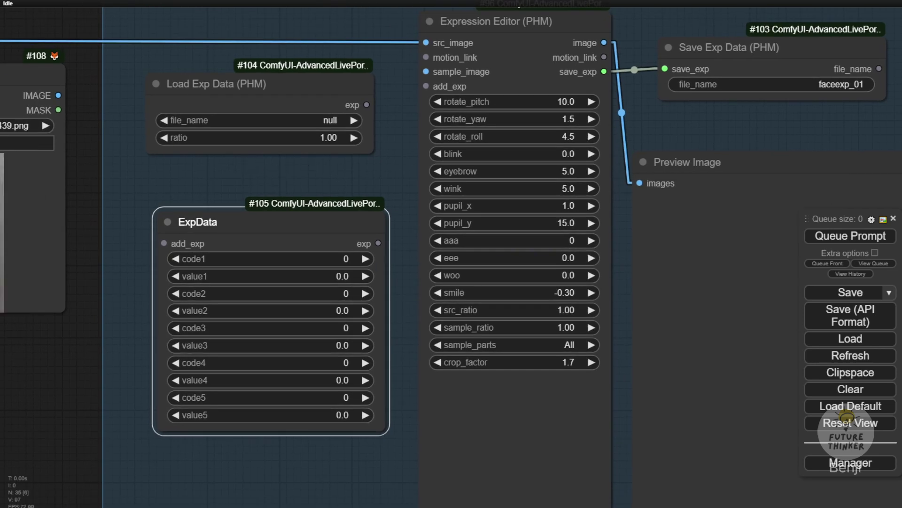
drag(286, 224, 272, 245)
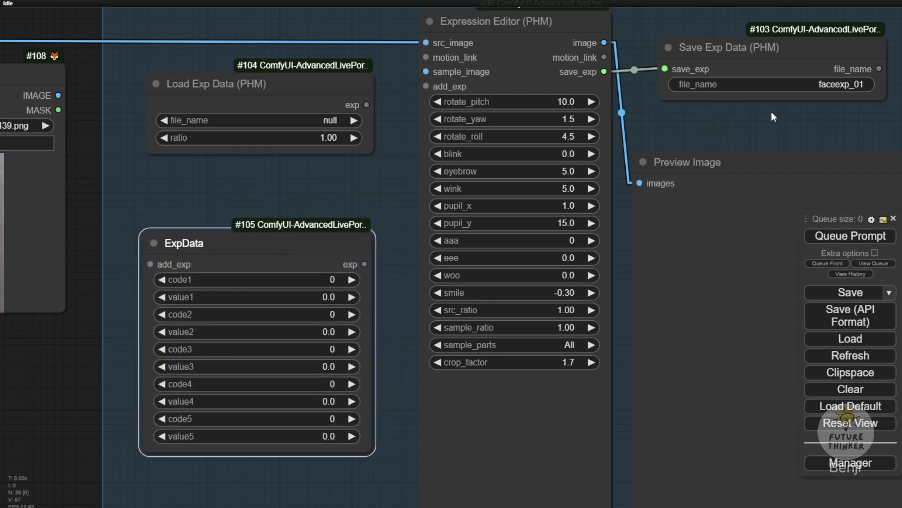
drag(772, 113, 754, 131)
drag(742, 77, 743, 79)
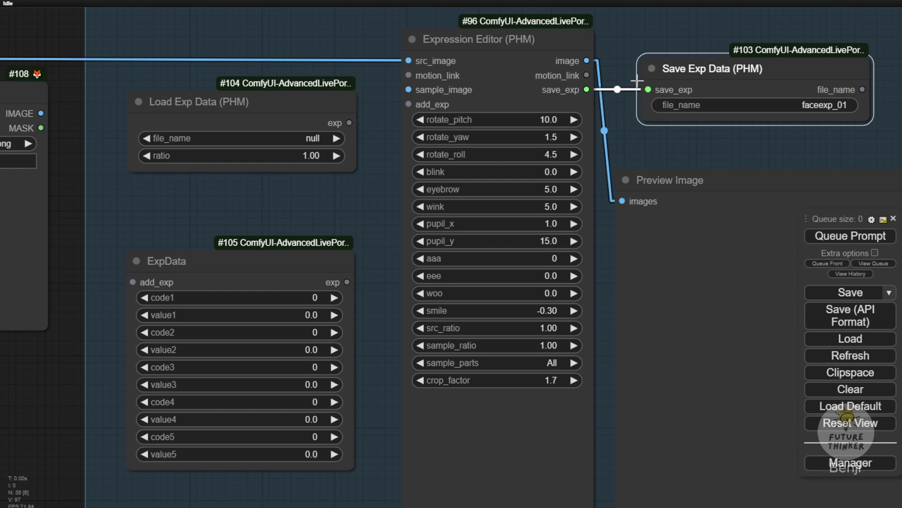
drag(229, 202, 271, 151)
drag(325, 215, 337, 192)
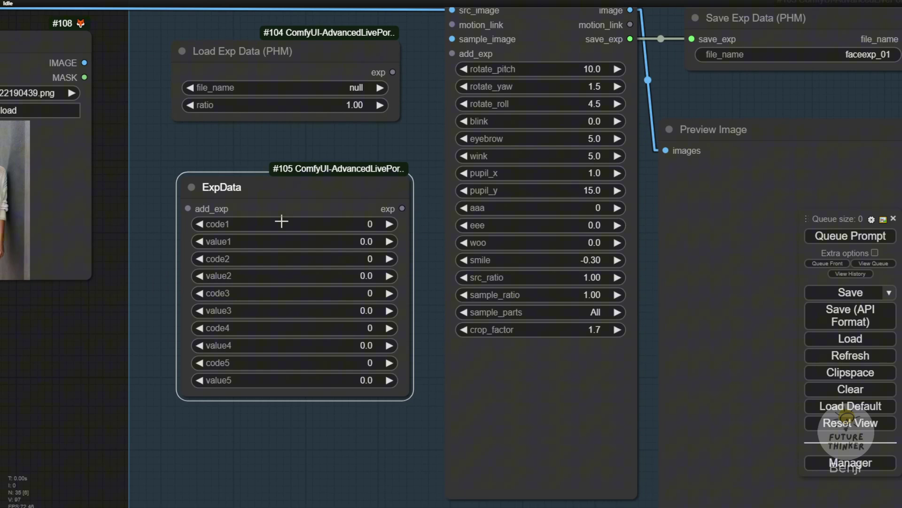
Chain the Load Exp Data node through the ExpData node into the Expression Editor's add_exp input
scroll(212, 314, up, 4)
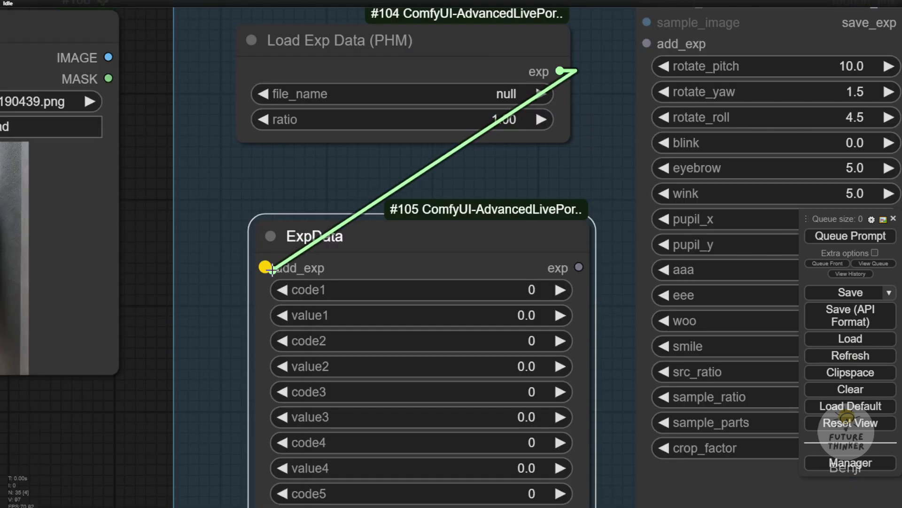
drag(263, 264, 265, 267)
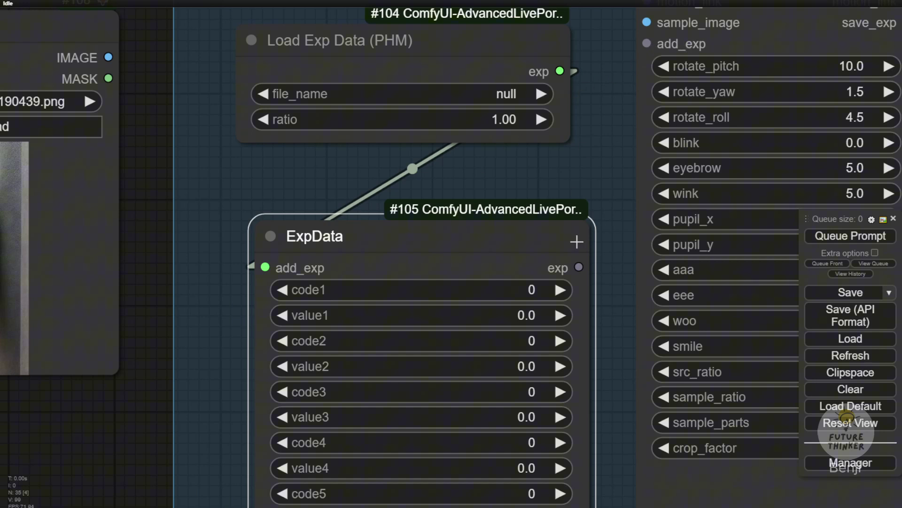
drag(595, 167, 542, 190)
drag(528, 290, 453, 135)
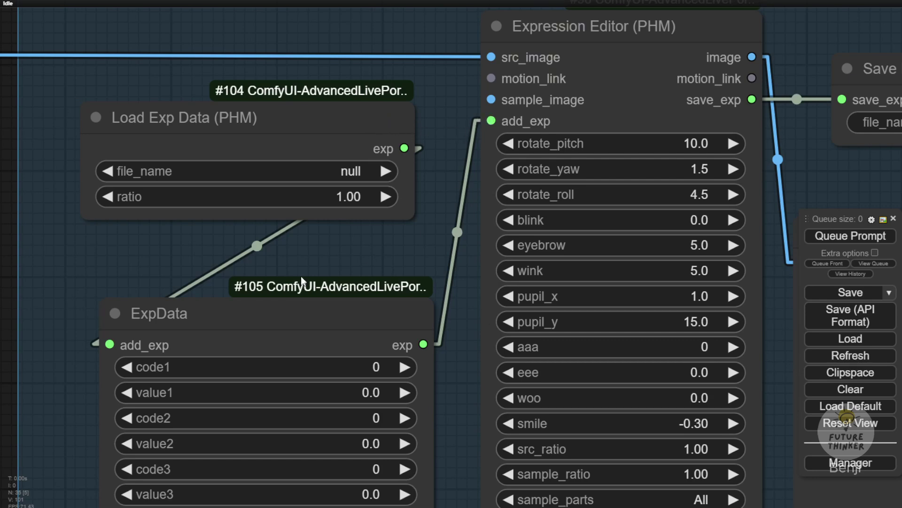
Link Load Exp Data's exp output directly to the Expression Editor's add_exp input and delete the ExpData node
drag(165, 252, 175, 246)
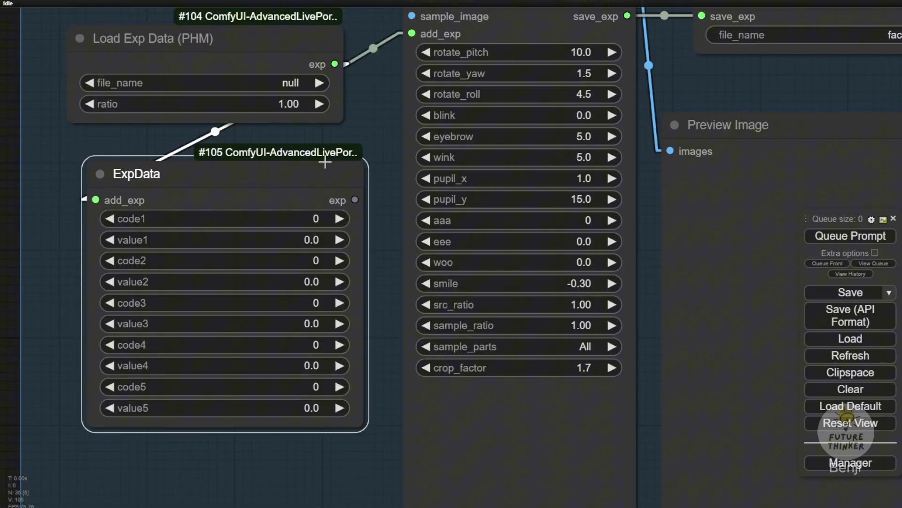
key(Delete)
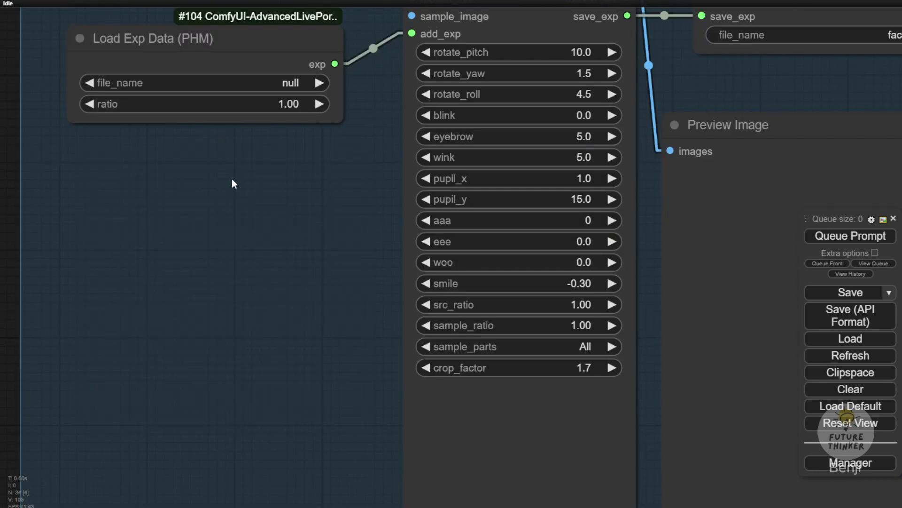
scroll(233, 183, down, 4)
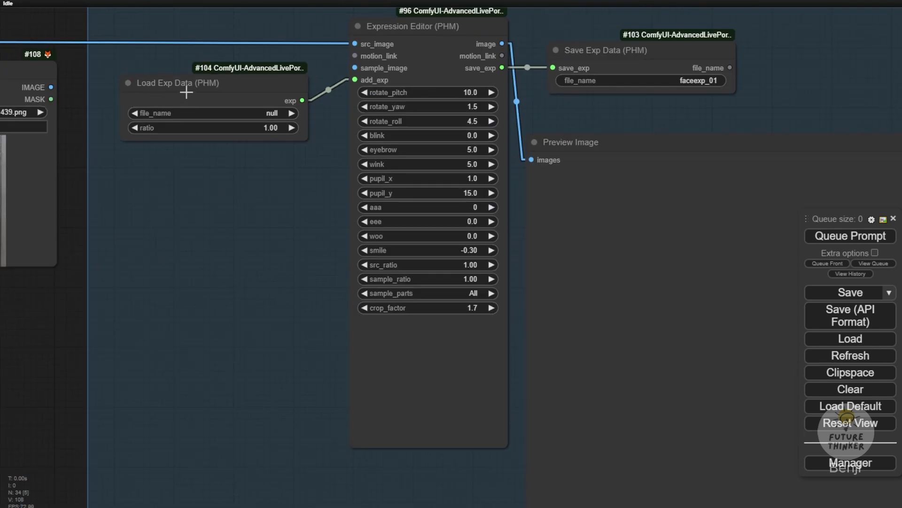
Shift the Load Exp Data node up and place the Load Image node directly beneath it, inside the Face Expression Editor group
drag(186, 92, 174, 78)
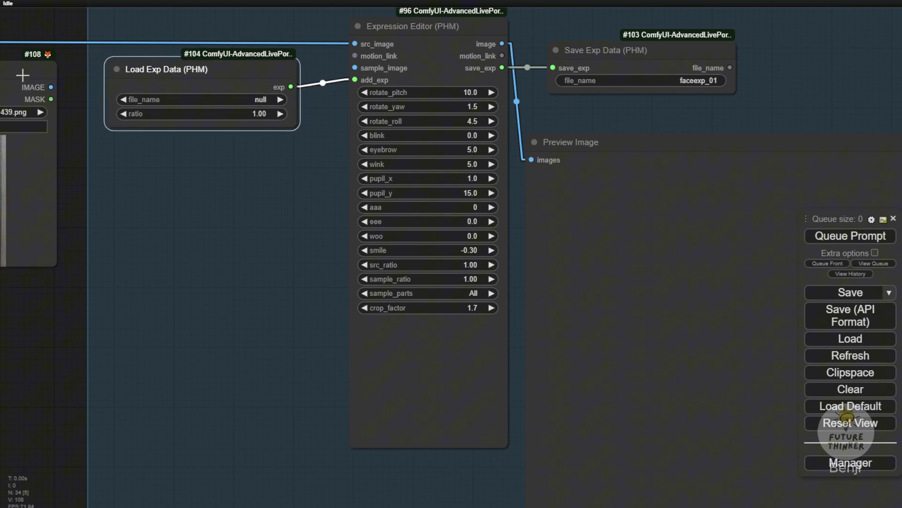
drag(24, 75, 261, 175)
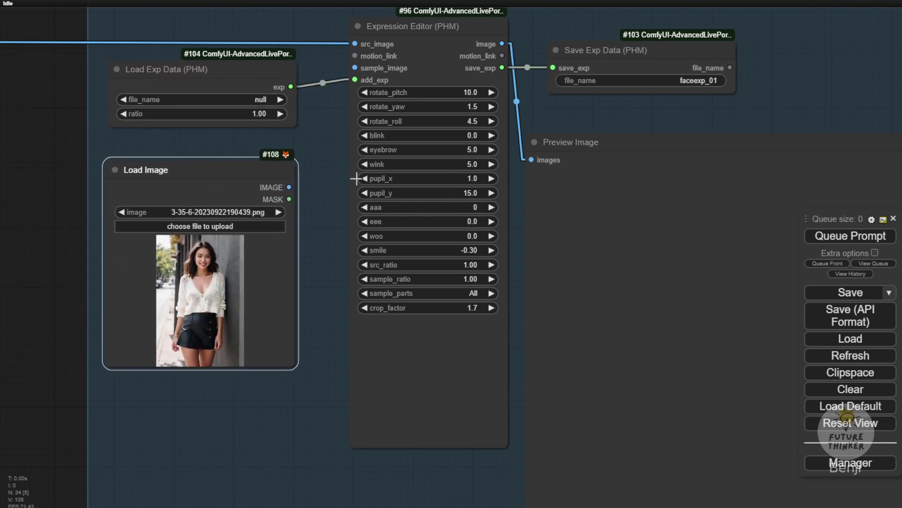
Examine the face in the Load Image node's photo next to the Expression Editor and Save Exp Data nodes
scroll(587, 108, up, 3)
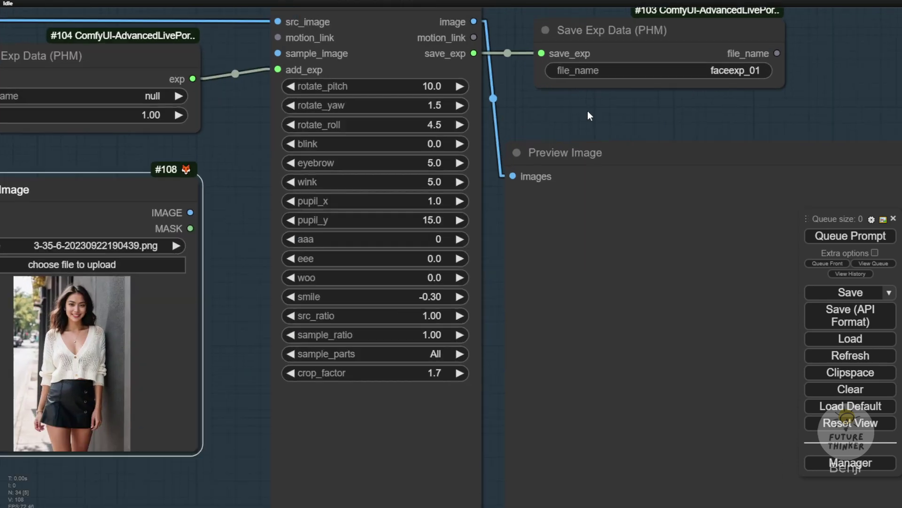
drag(587, 111, 602, 226)
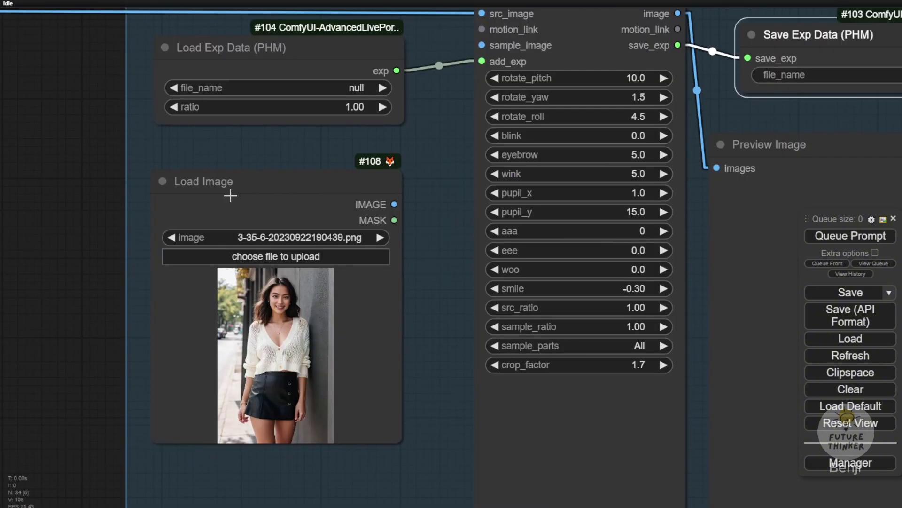
scroll(199, 200, up, 3)
drag(501, 313, 504, 232)
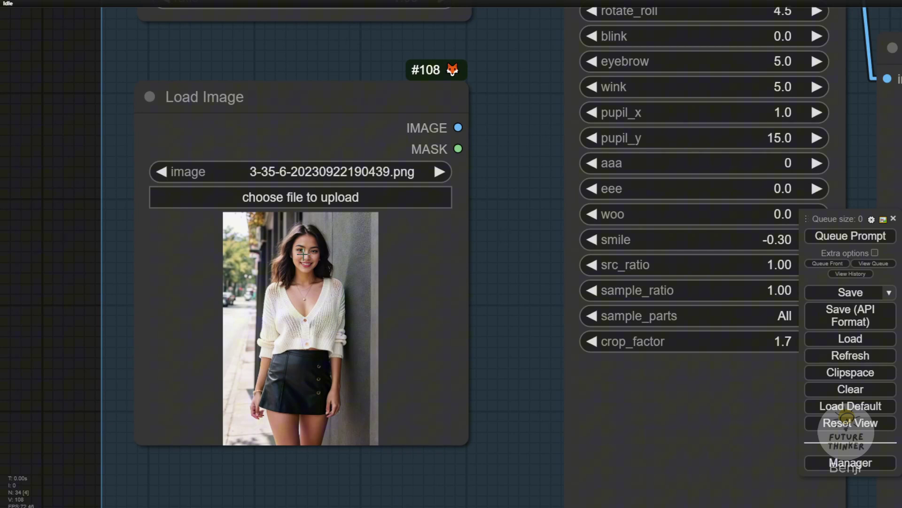
scroll(475, 203, down, 3)
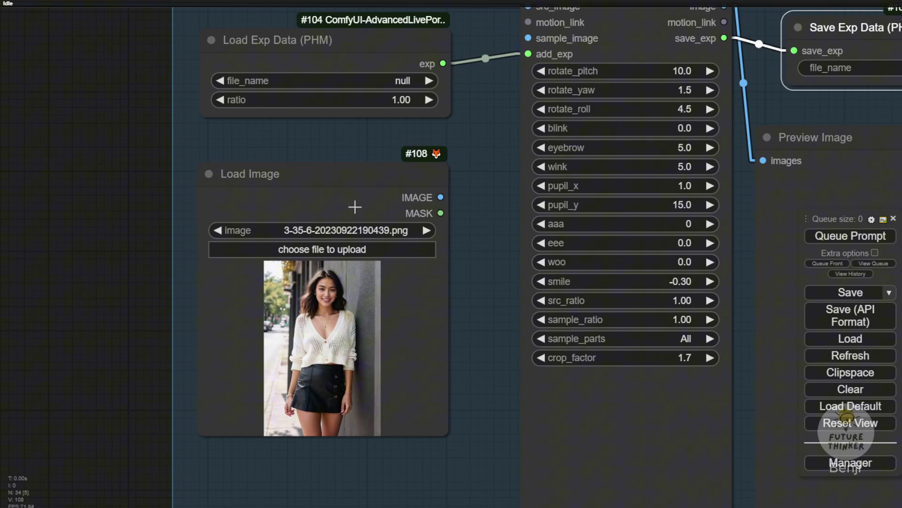
drag(487, 140, 380, 224)
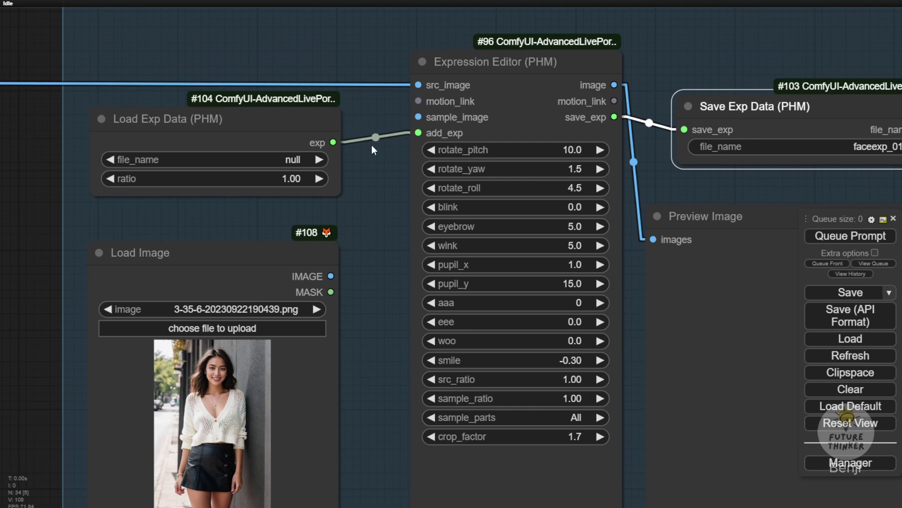
Disconnect the Load Exp Data node from the Expression Editor's add_exp input
drag(724, 43, 604, 37)
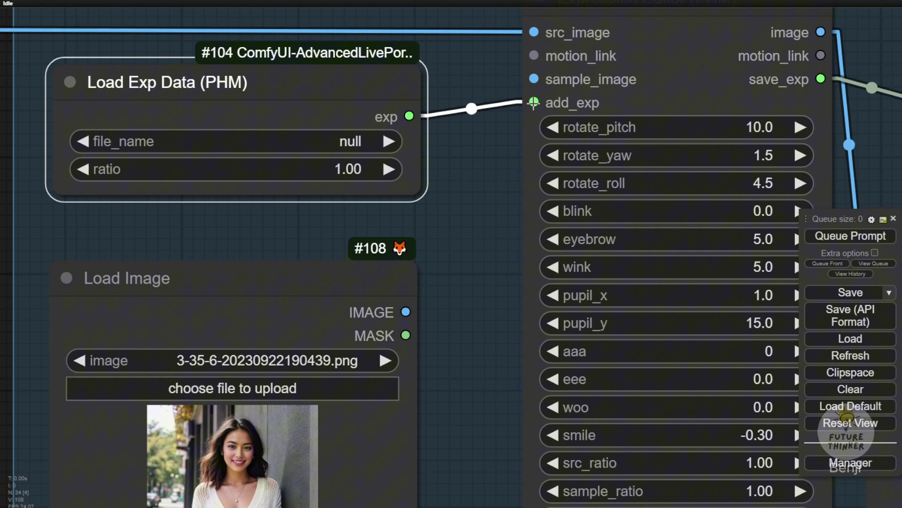
drag(534, 102, 471, 99)
click(472, 89)
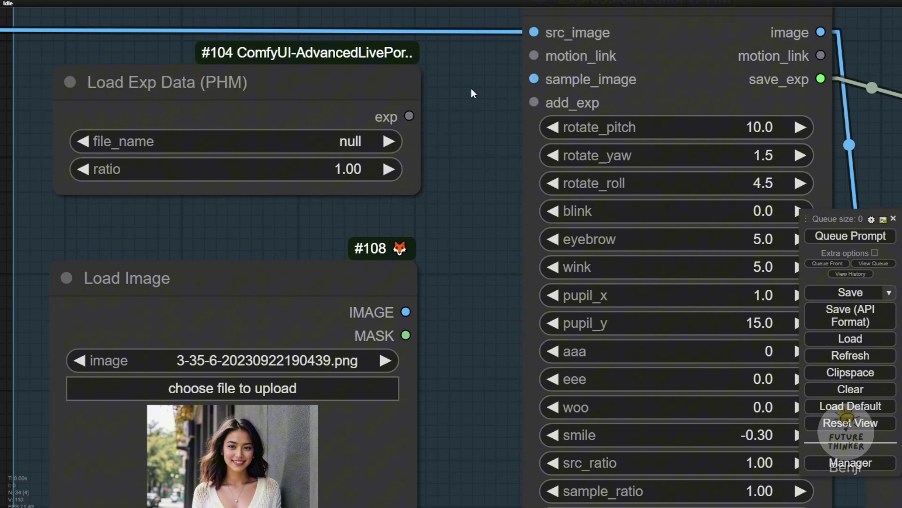
scroll(473, 94, down, 3)
drag(470, 92, 398, 123)
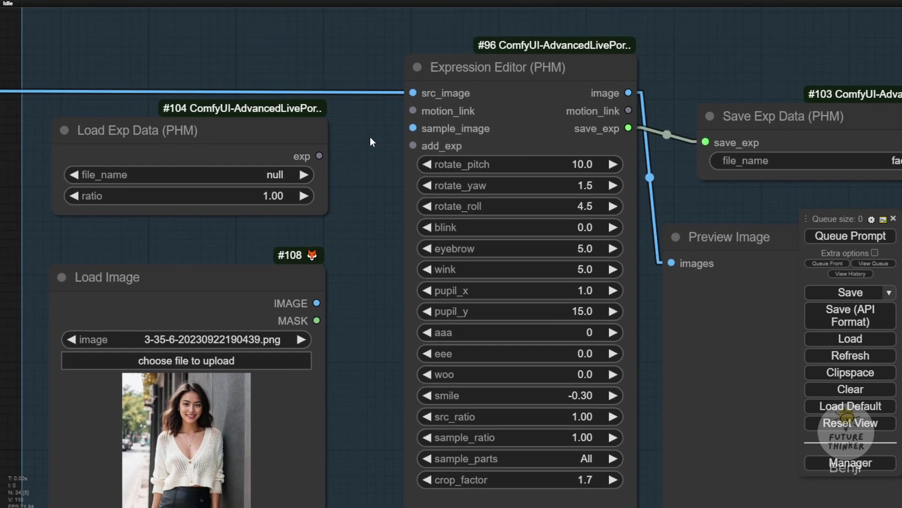
Level the Save Exp Data node with the Expression Editor's save_exp output and connect Load Image's IMAGE output to sample_image
drag(718, 67, 630, 55)
drag(249, 244, 329, 99)
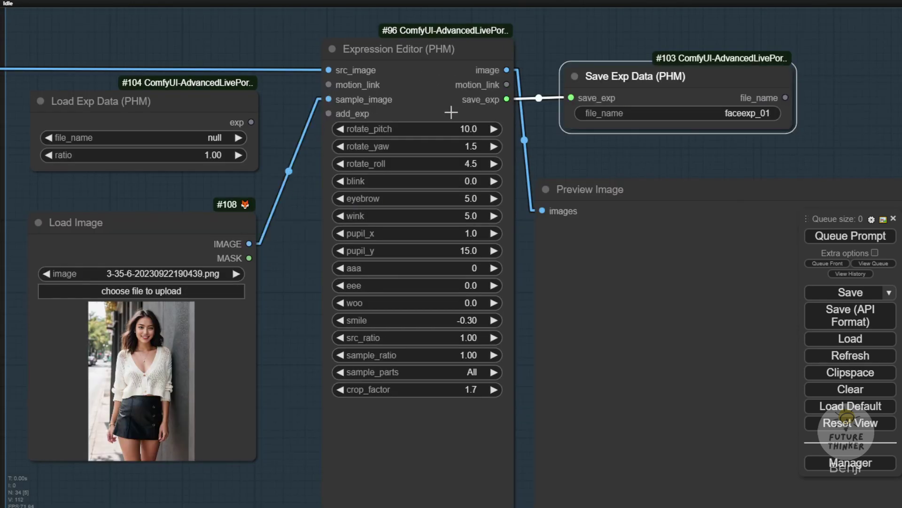
Enter "smile_" in the Save Exp Data node's file name
drag(561, 139, 425, 142)
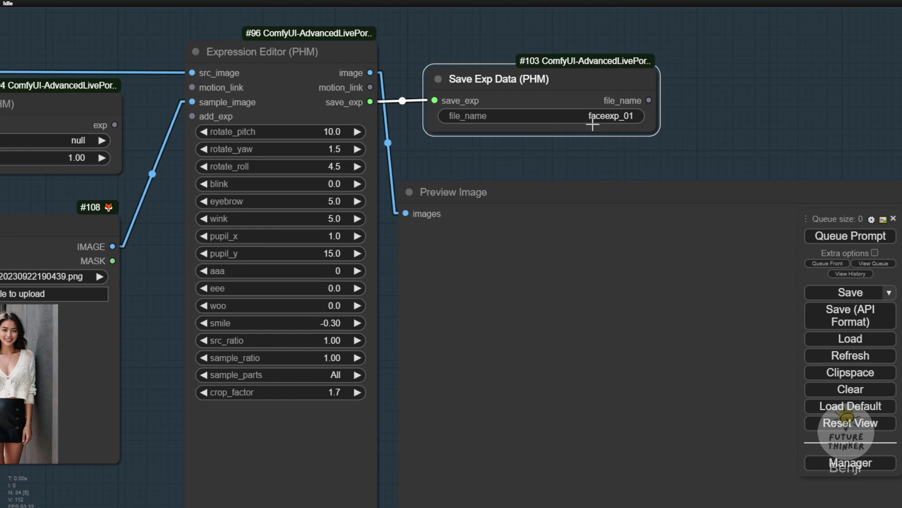
click(624, 124)
click(712, 111)
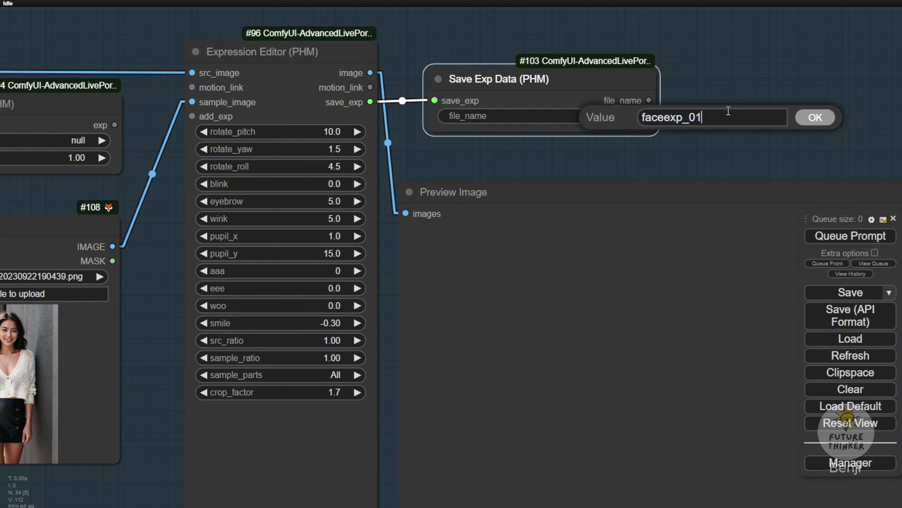
text(smile_)
key(Return)
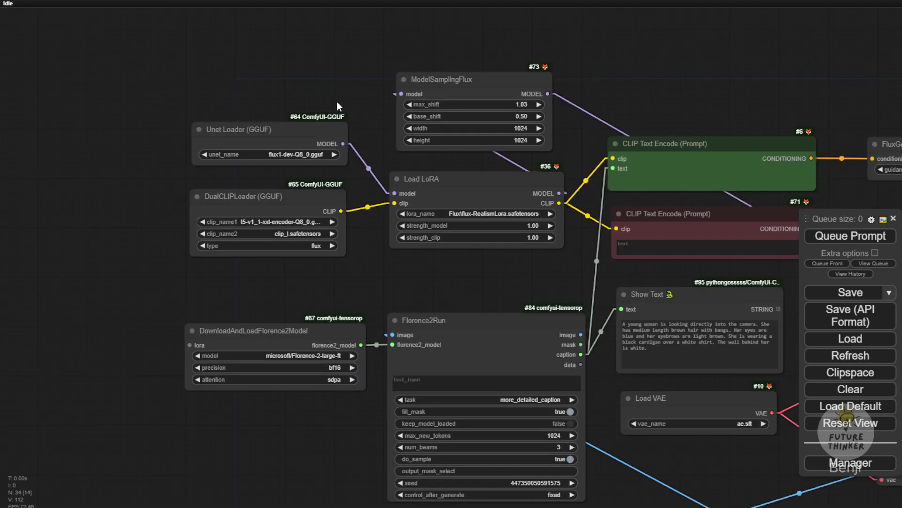
Look over the whole workflow, from the model loaders to the Face Expression Editor group
drag(339, 96, 139, 33)
scroll(133, 96, down, 2)
scroll(412, 118, down, 10)
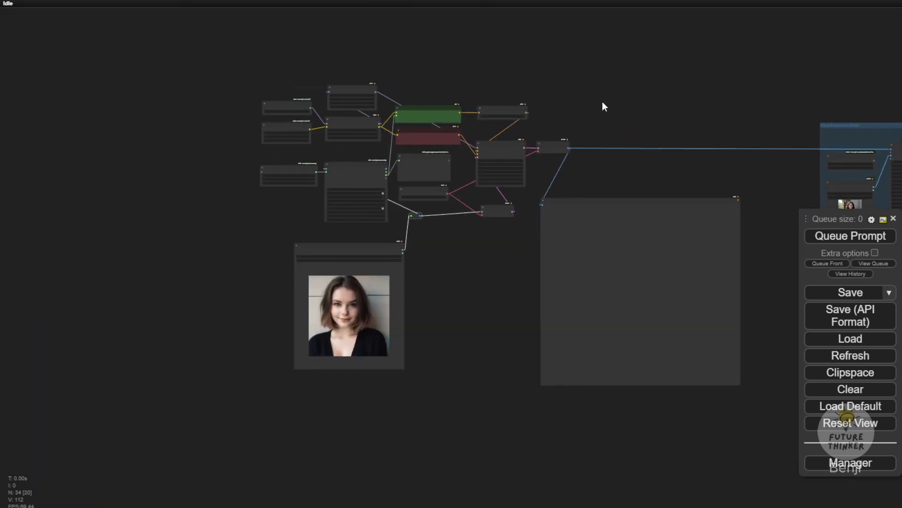
drag(603, 104, 275, 104)
drag(611, 92, 523, 90)
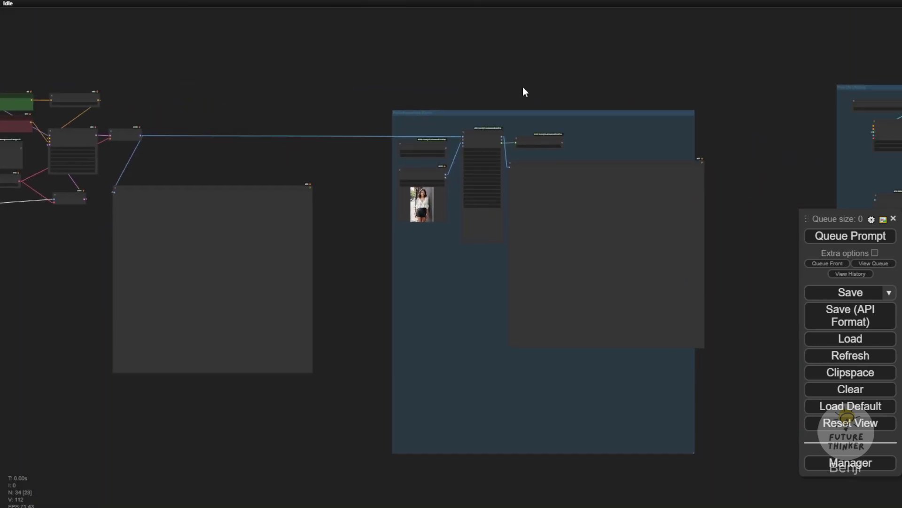
Narrow the Preview Image node so that it fits inside the Face Expression Editor group
scroll(468, 104, up, 3)
scroll(467, 105, up, 1)
drag(409, 117, 346, 99)
scroll(350, 178, up, 3)
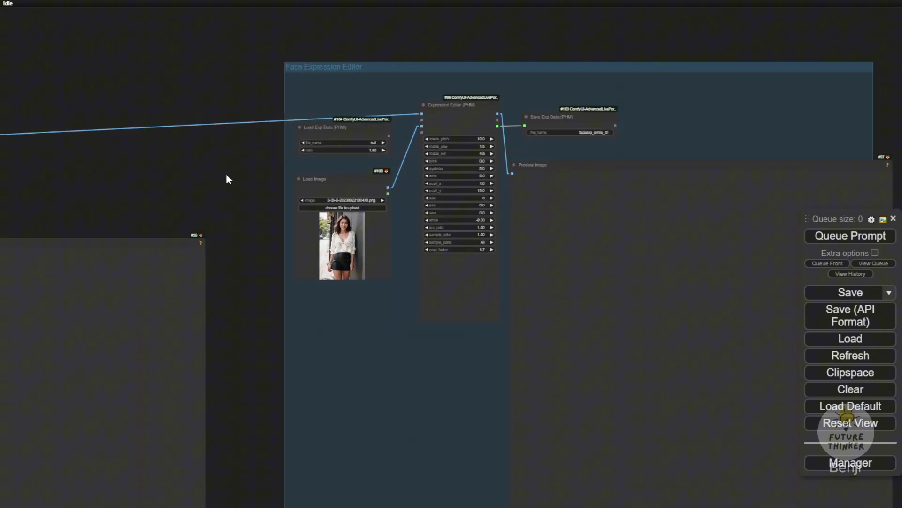
scroll(226, 173, down, 4)
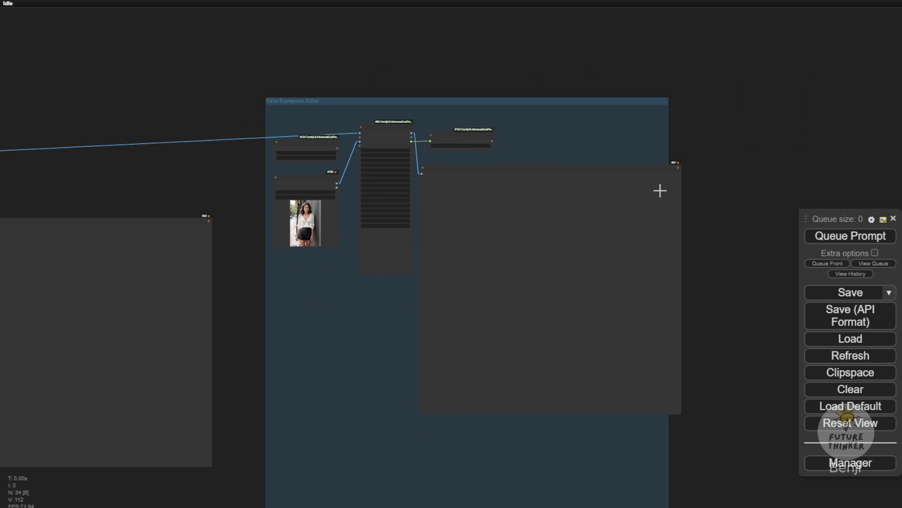
drag(681, 413, 657, 414)
Look over the Flux CN Upscale group and the ControlNet and Ultimate SD Upscale nodes beneath it
drag(236, 326, 785, 300)
drag(328, 368, 388, 298)
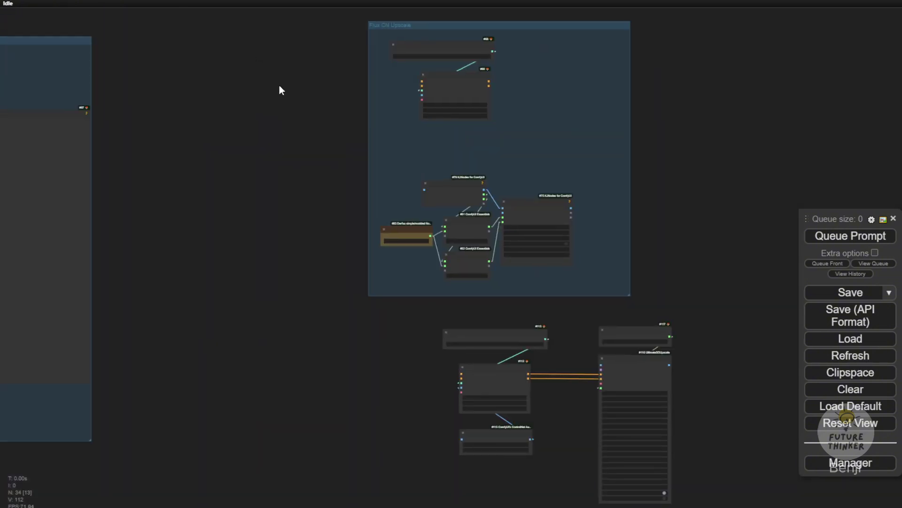
scroll(397, 26, up, 7)
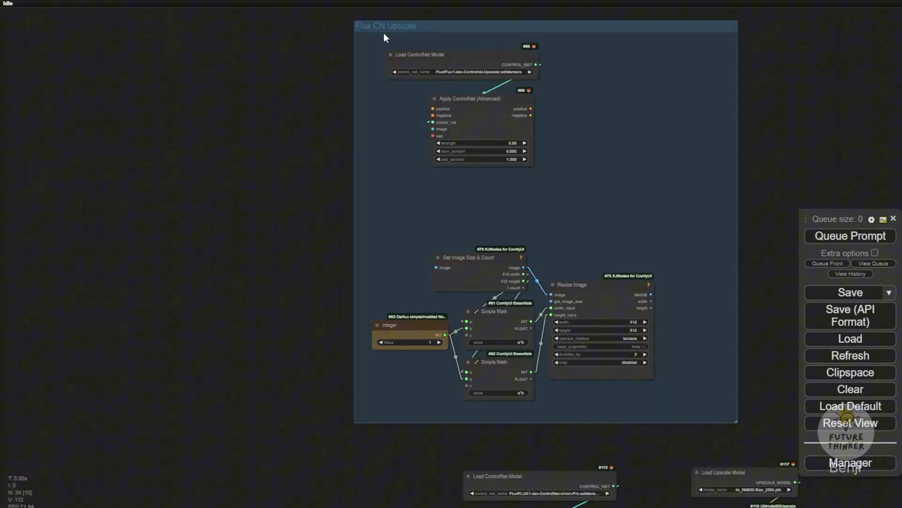
scroll(651, 196, down, 3)
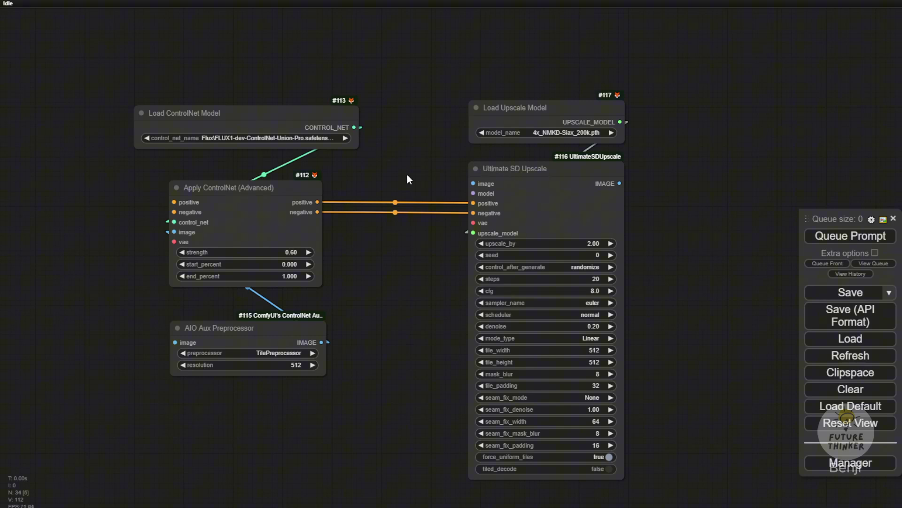
scroll(407, 178, down, 3)
drag(336, 80, 473, 119)
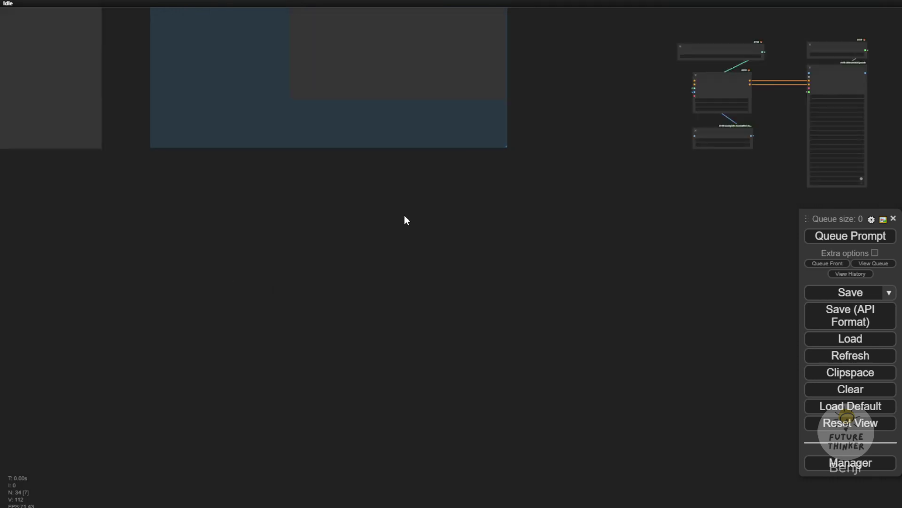
drag(421, 209, 372, 318)
scroll(312, 318, down, 2)
drag(312, 318, 641, 403)
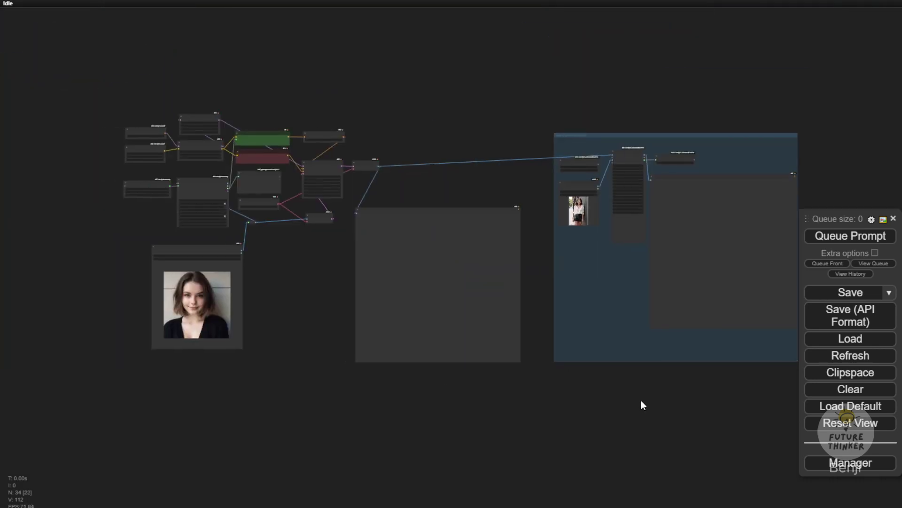
Run the workflow and examine the edited face in the Face Expression Editor's Preview Image node
scroll(421, 154, up, 2)
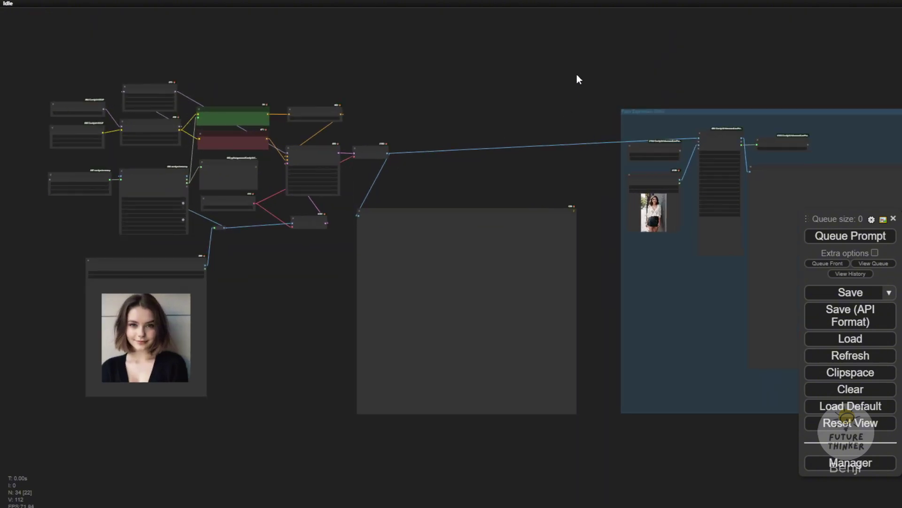
click(834, 243)
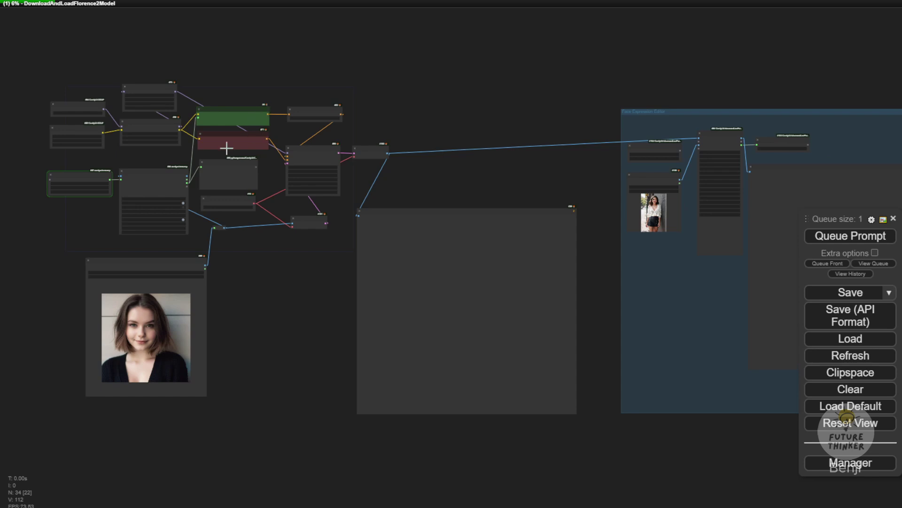
scroll(87, 224, up, 6)
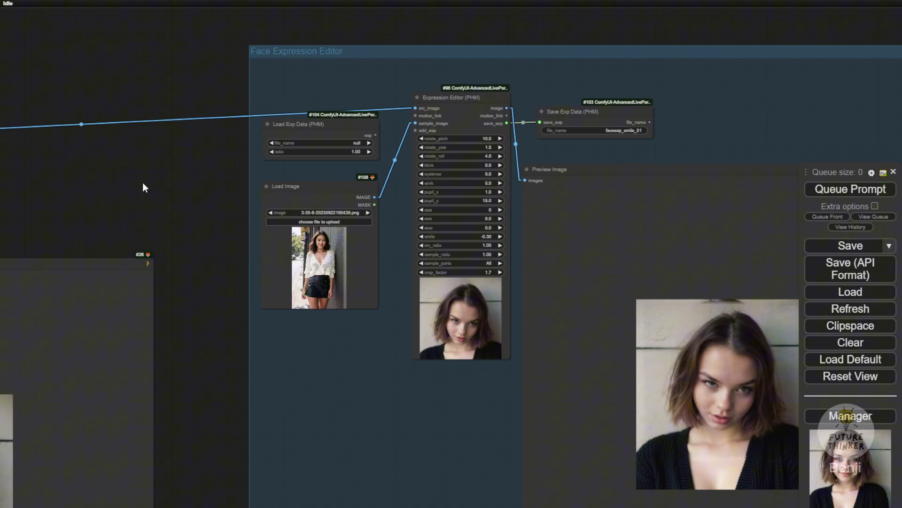
drag(146, 187, 42, 99)
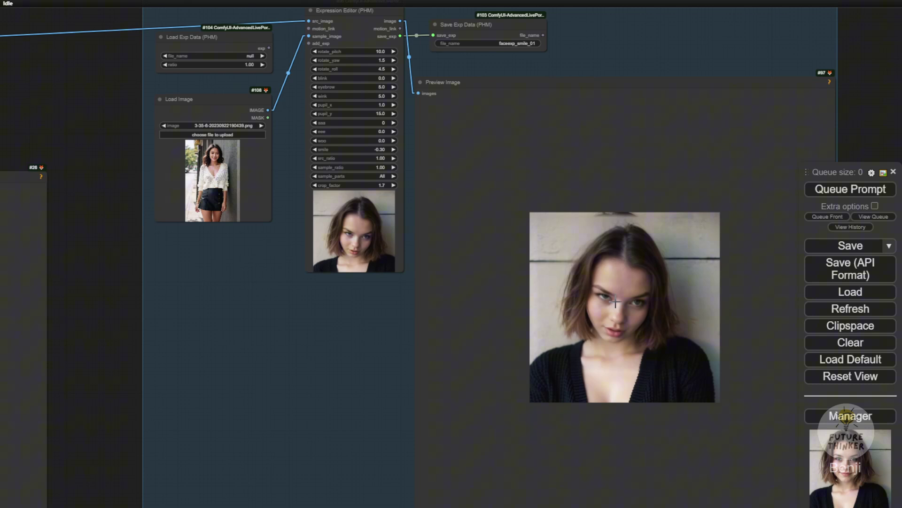
scroll(657, 319, up, 5)
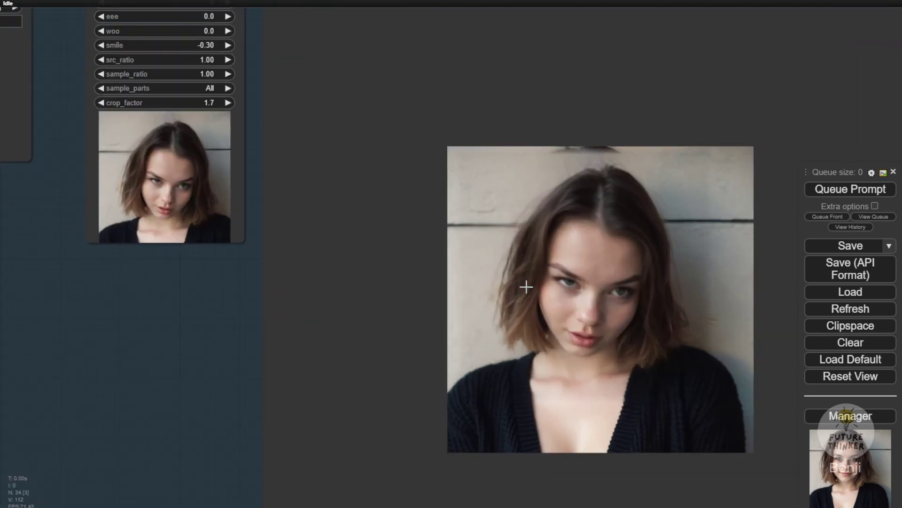
Examine the sample photo in the Load Image node and place the node just below Load Exp Data
scroll(142, 312, down, 4)
drag(142, 312, 314, 335)
click(178, 99)
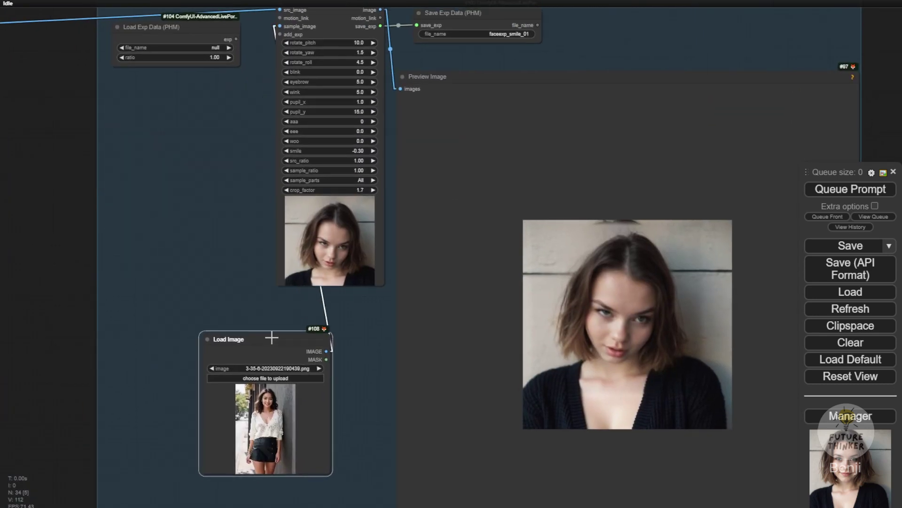
scroll(231, 340, up, 4)
drag(231, 260, 147, 28)
scroll(264, 271, up, 5)
scroll(228, 220, down, 8)
drag(231, 237, 184, 370)
Set rotate_pitch, rotate_yaw and rotate_roll to 0 in the Expression Editor node
scroll(304, 159, up, 4)
drag(408, 71, 425, 151)
scroll(266, 122, up, 3)
scroll(265, 123, up, 1)
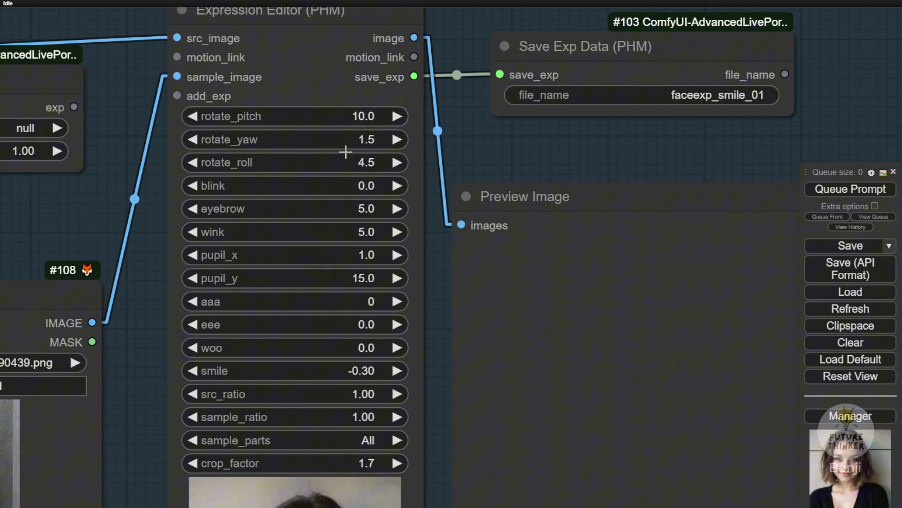
click(357, 115)
text(0)
key(Return)
click(349, 144)
text(0)
key(Return)
click(352, 160)
text(0)
key(Return)
Set the Expression Editor's eyebrow and wink values to 0
click(356, 213)
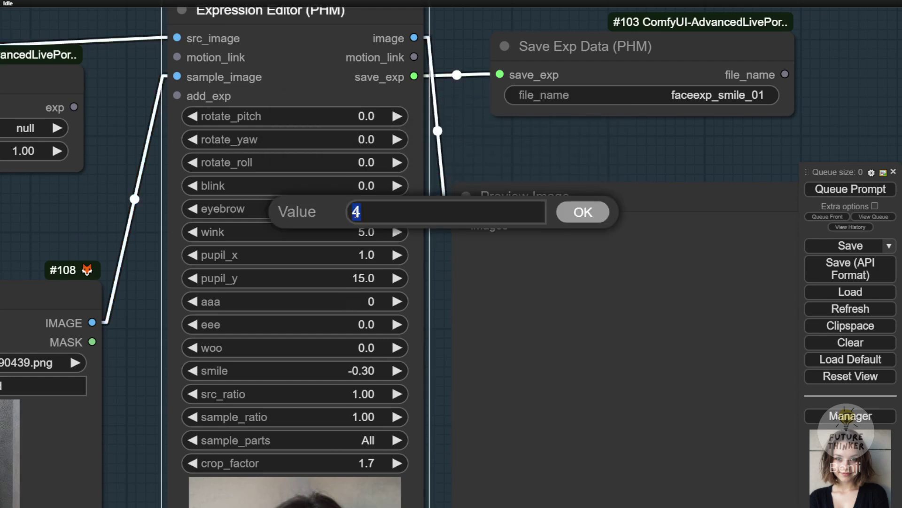
text(0)
key(Return)
click(400, 166)
text(0)
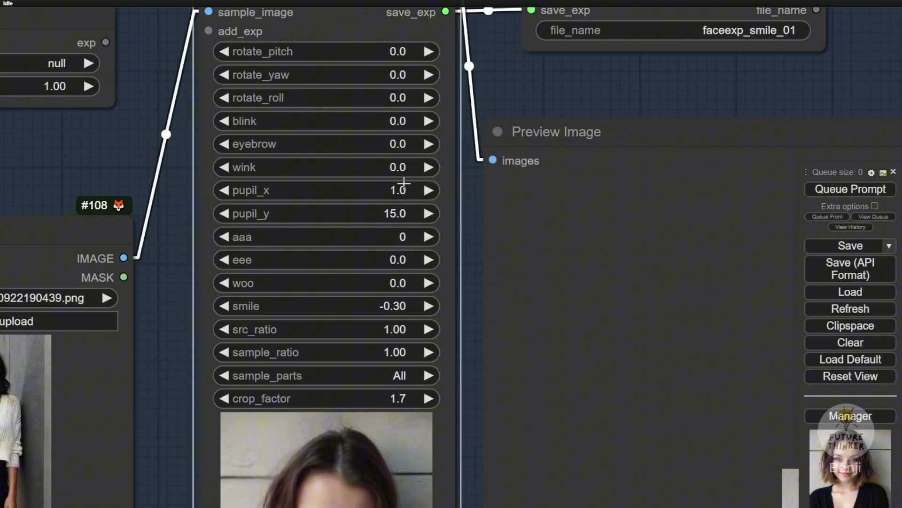
Set pupil_x, pupil_y and smile to 0 in the Expression Editor node
click(393, 190)
text(0)
key(Return)
click(393, 213)
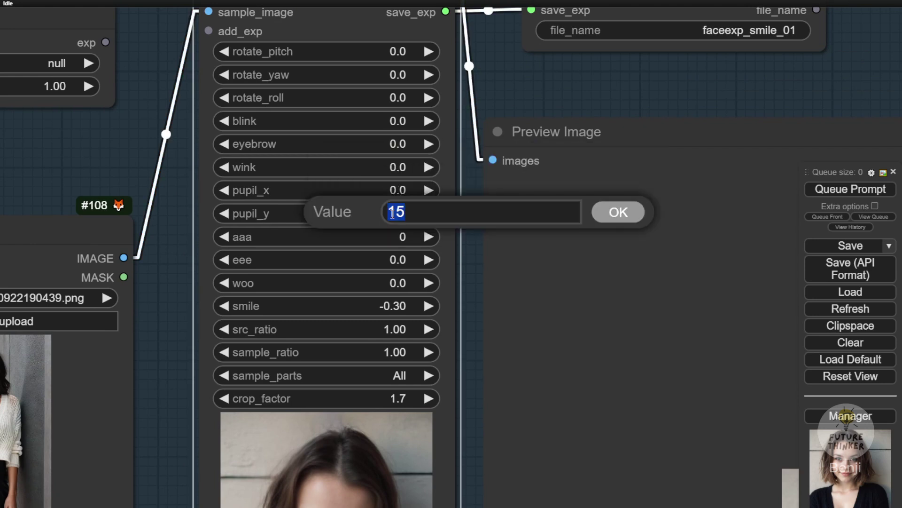
text(0)
key(Return)
click(391, 308)
text(0)
key(Return)
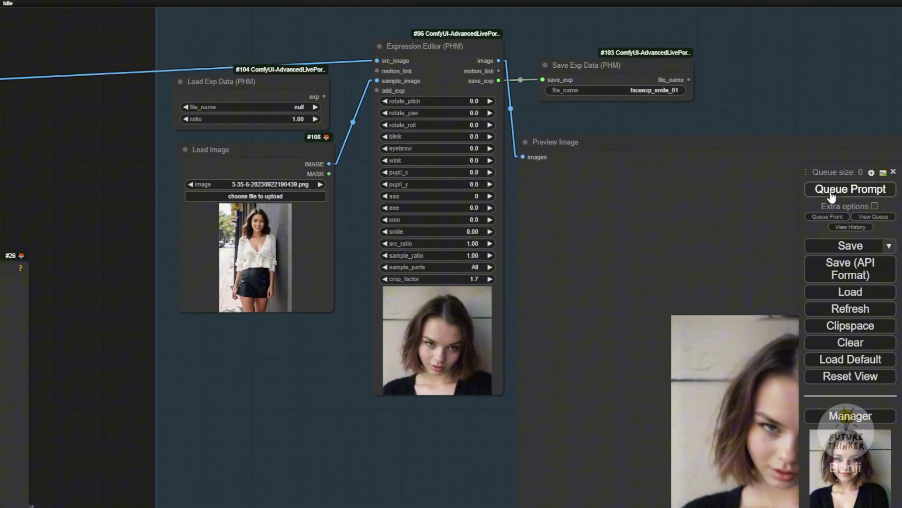
Run the workflow with the zeroed expression values and compare the previewed face with the sample image
click(831, 191)
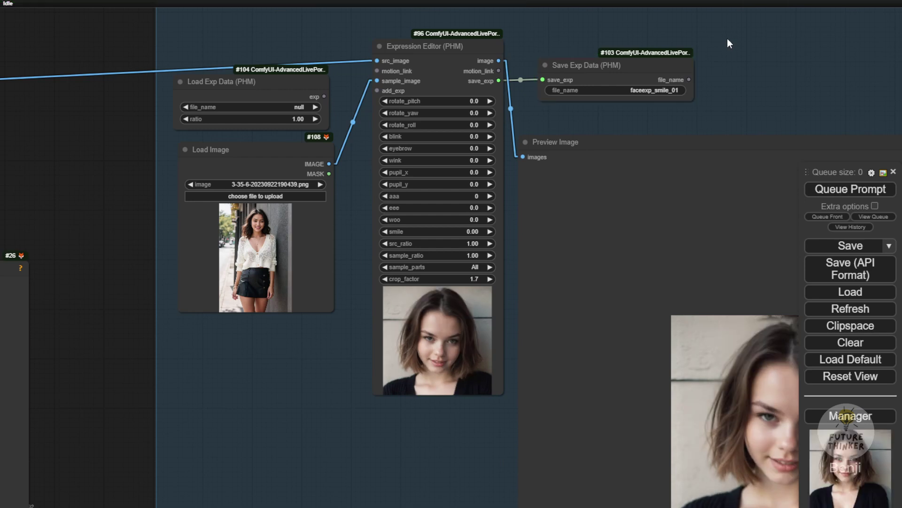
drag(762, 79, 607, 1)
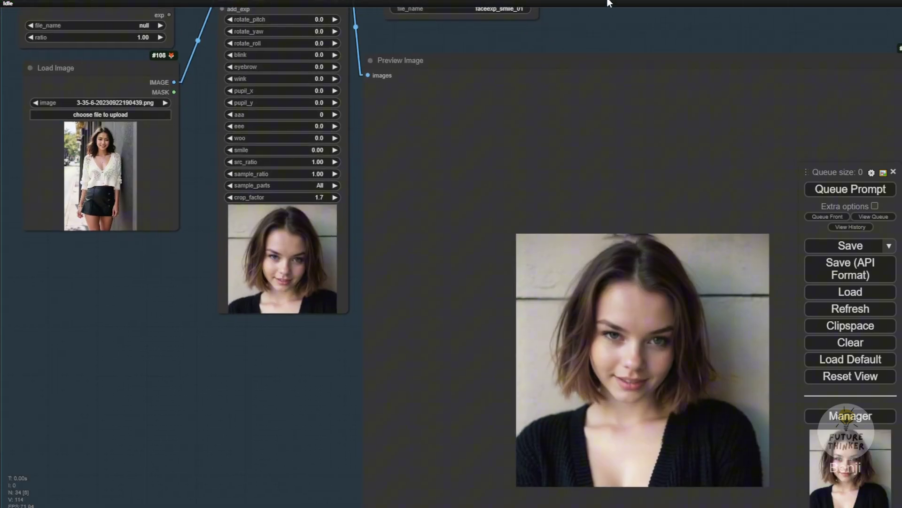
click(833, 190)
click(866, 194)
drag(297, 356, 314, 372)
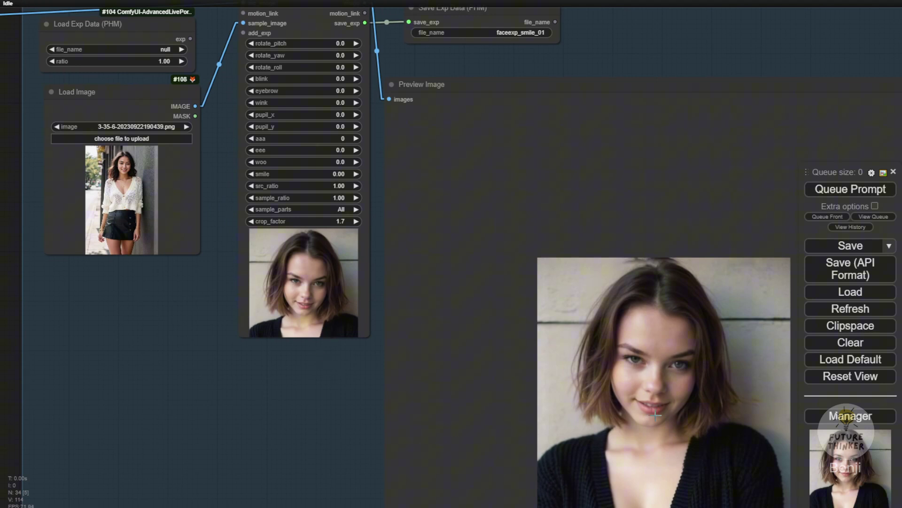
scroll(210, 448, down, 4)
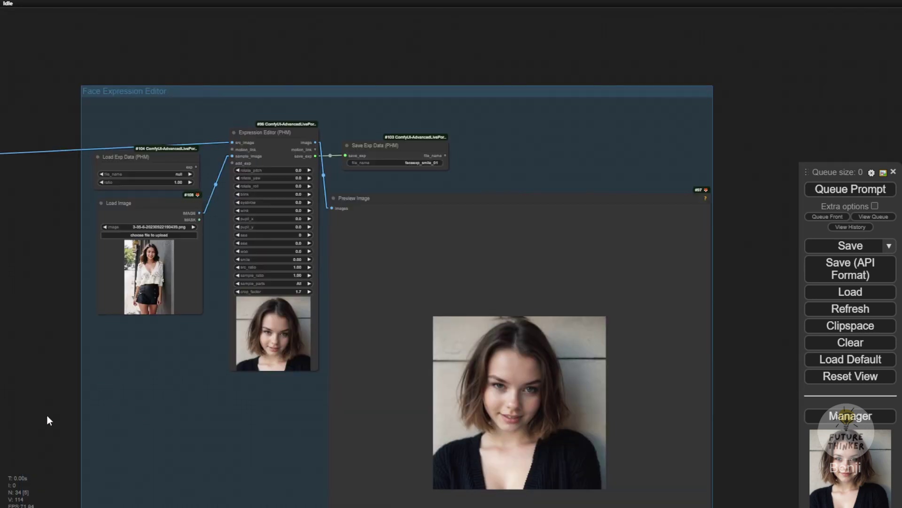
Nudge and narrow the Save Exp Data node, and run the workflow to save the expression as faceexp_smile_01
scroll(198, 240, up, 3)
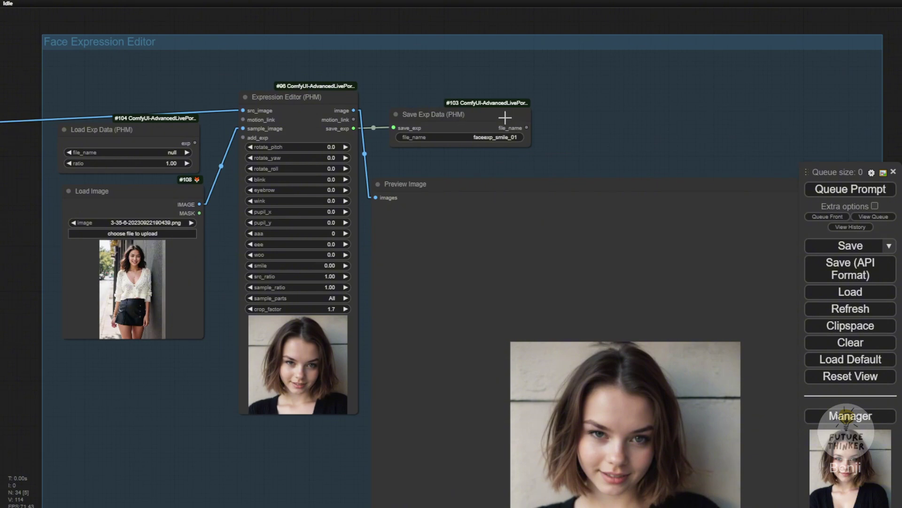
scroll(471, 130, up, 4)
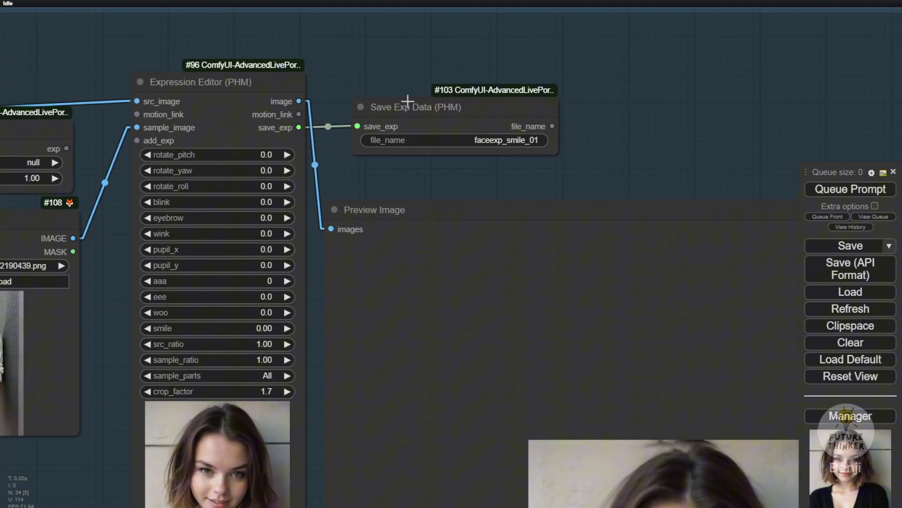
drag(420, 109, 436, 105)
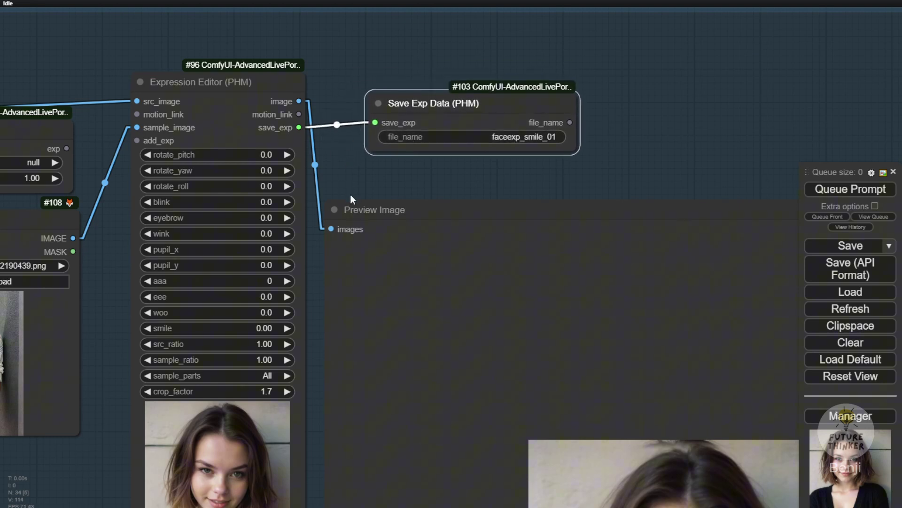
drag(369, 166, 466, 179)
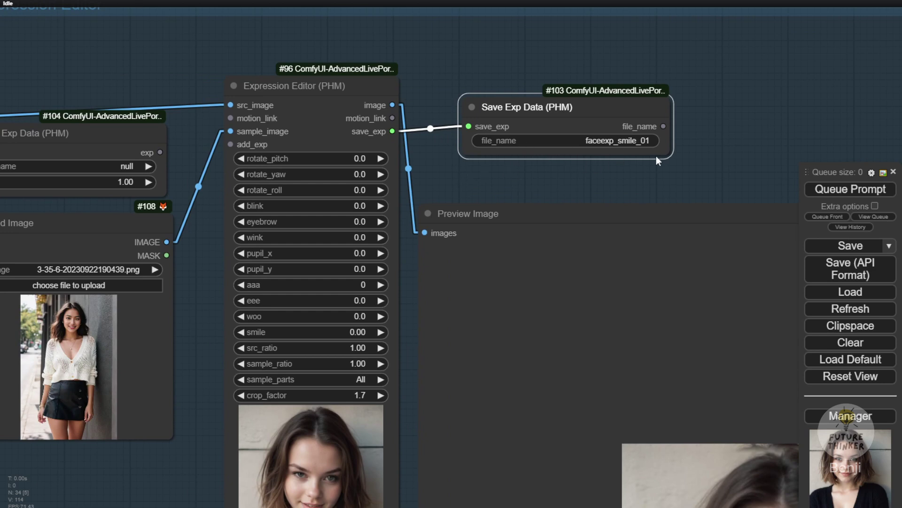
mouse_move(673, 157)
mouse_down()
mouse_move(678, 165)
mouse_move(661, 158)
mouse_up()
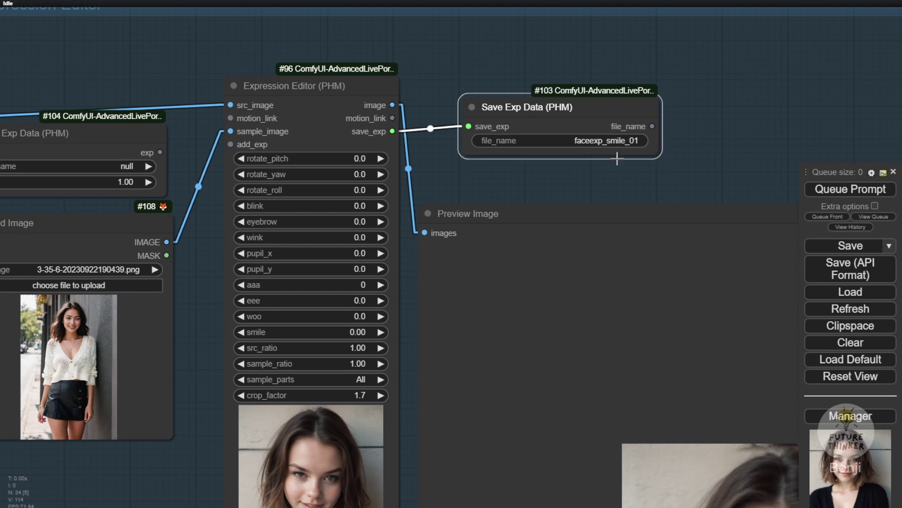
click(847, 195)
mouse_move(527, 111)
mouse_down()
mouse_move(519, 119)
mouse_move(531, 112)
mouse_up()
Refresh the node lists and choose faceexp_smile_01 as the Load Exp Data node's file name
drag(473, 69, 698, 78)
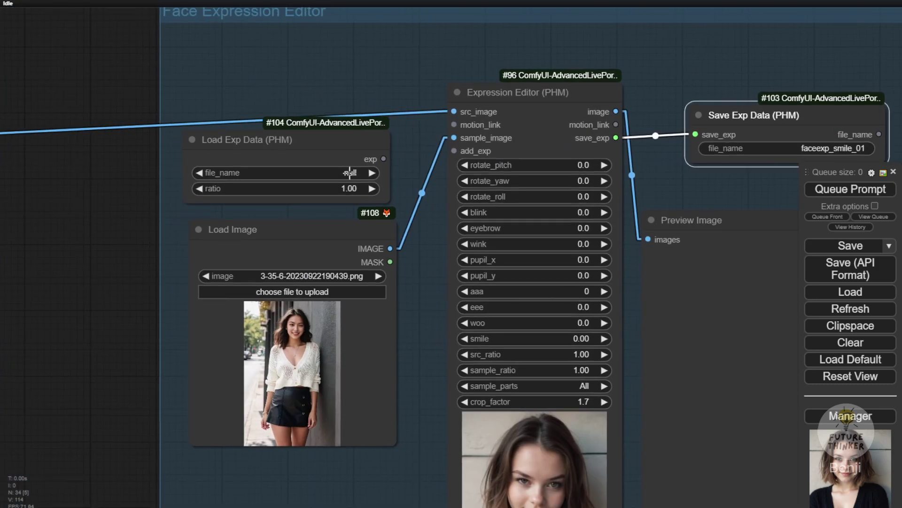
click(845, 310)
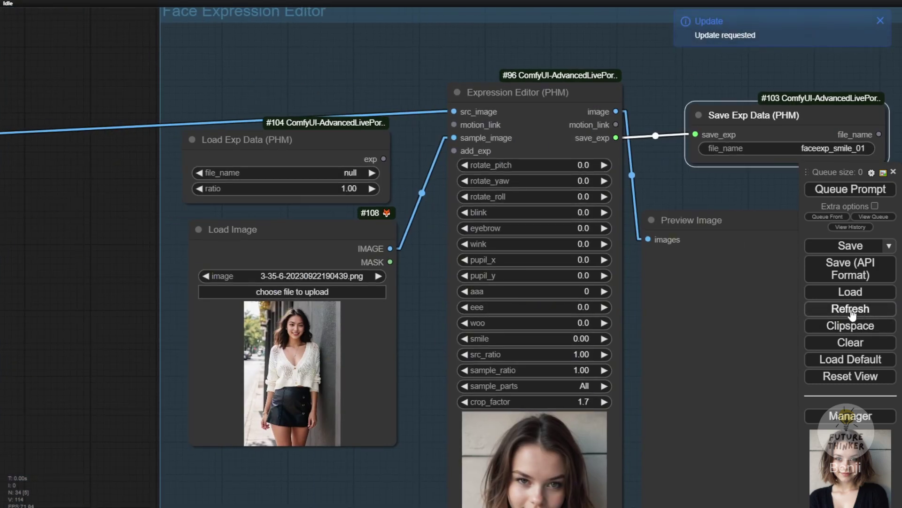
click(284, 173)
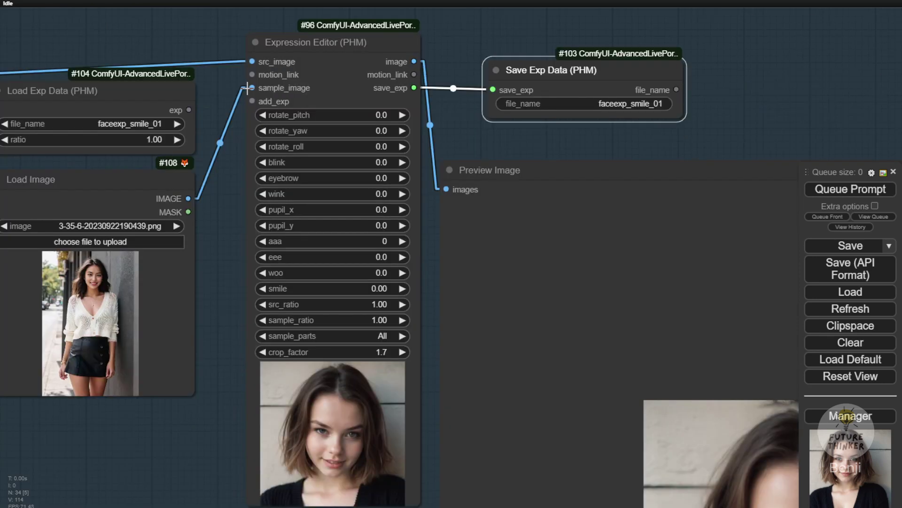
Disconnect Load Image from the Expression Editor's sample_image input and move the Load Image node farther down
drag(247, 88, 222, 158)
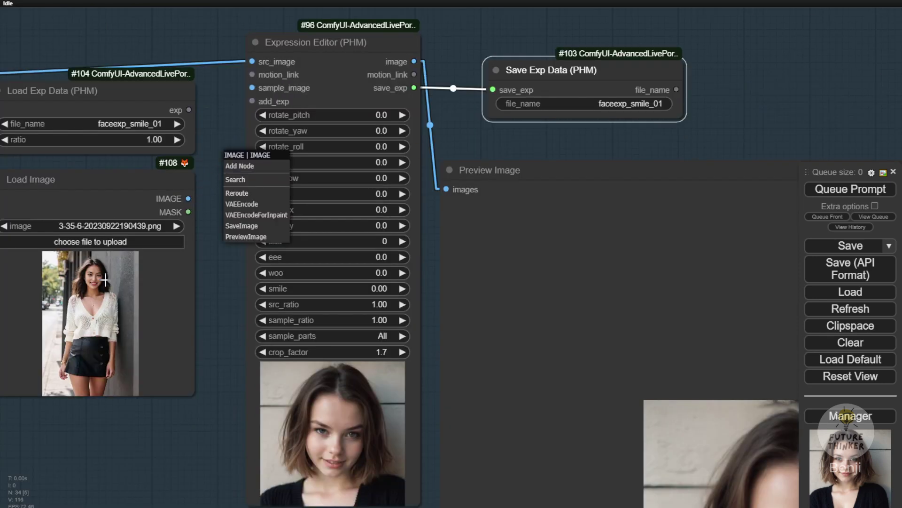
drag(114, 162, 206, 319)
drag(223, 235, 165, 281)
Move the Load Exp Data node slightly closer to the Expression Editor's add_exp input
scroll(242, 131, up, 5)
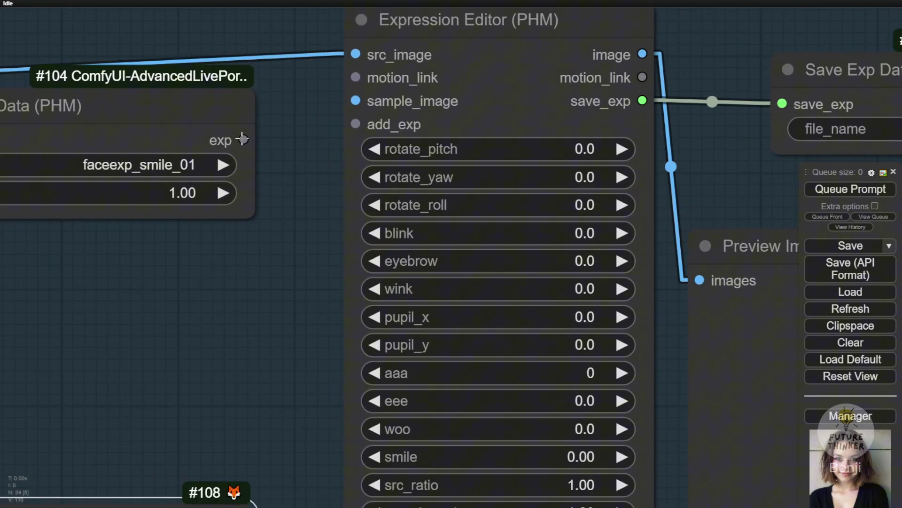
scroll(280, 149, down, 3)
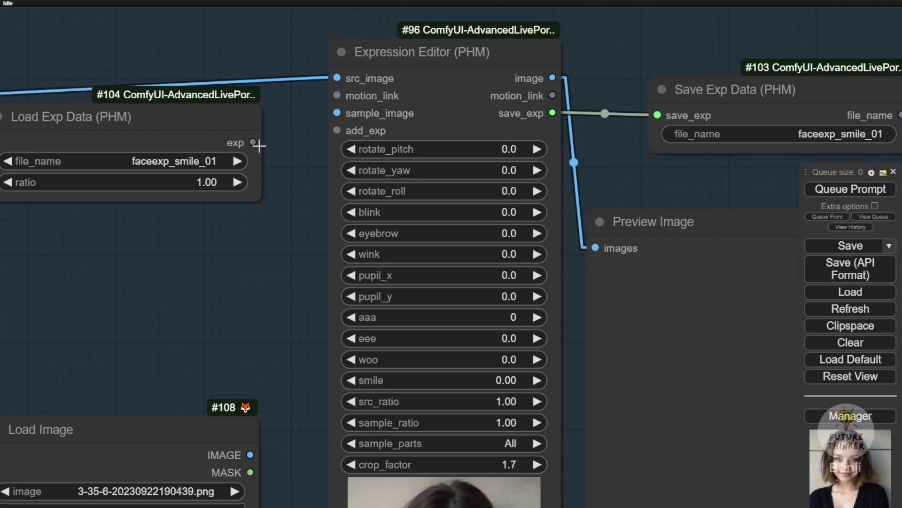
drag(188, 126, 207, 137)
drag(153, 235, 192, 237)
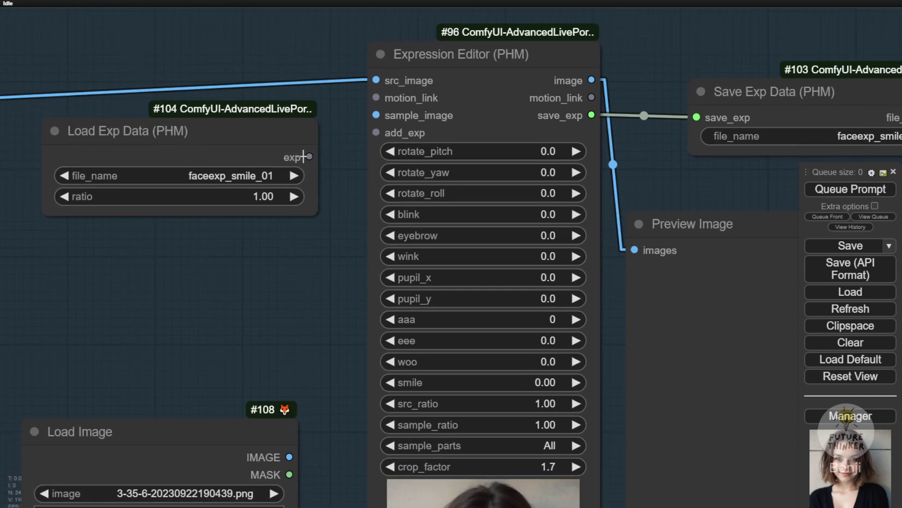
Connect Load Exp Data's exp output to the Expression Editor's add_exp input, and detach Save Exp Data from save_exp
drag(311, 157, 376, 132)
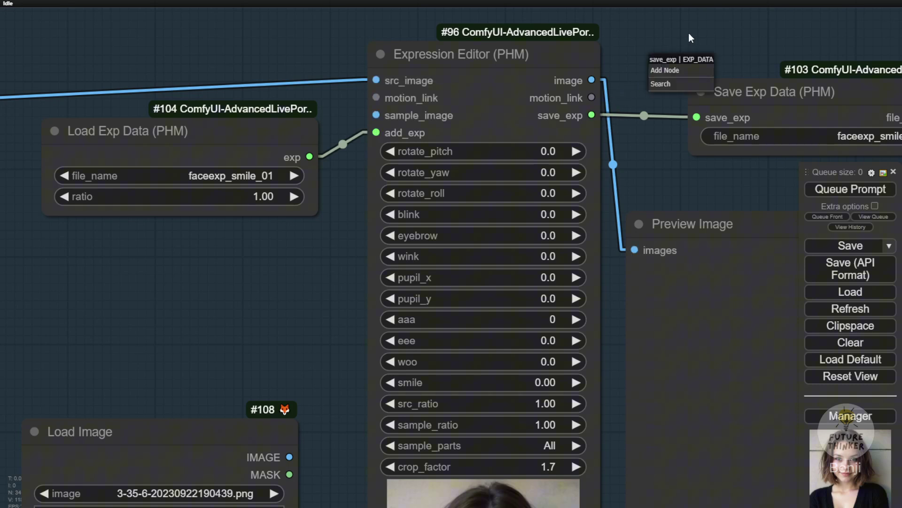
scroll(677, 42, down, 14)
drag(381, 397, 292, 374)
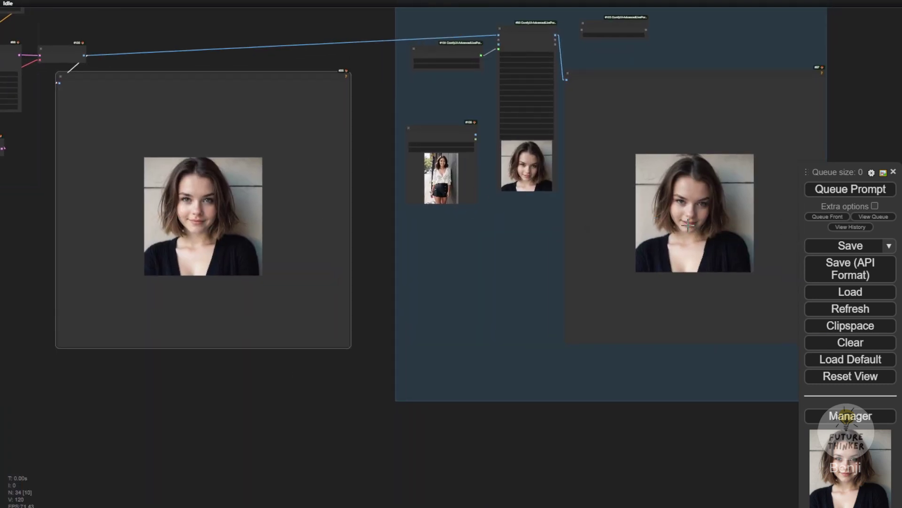
drag(838, 78, 744, 98)
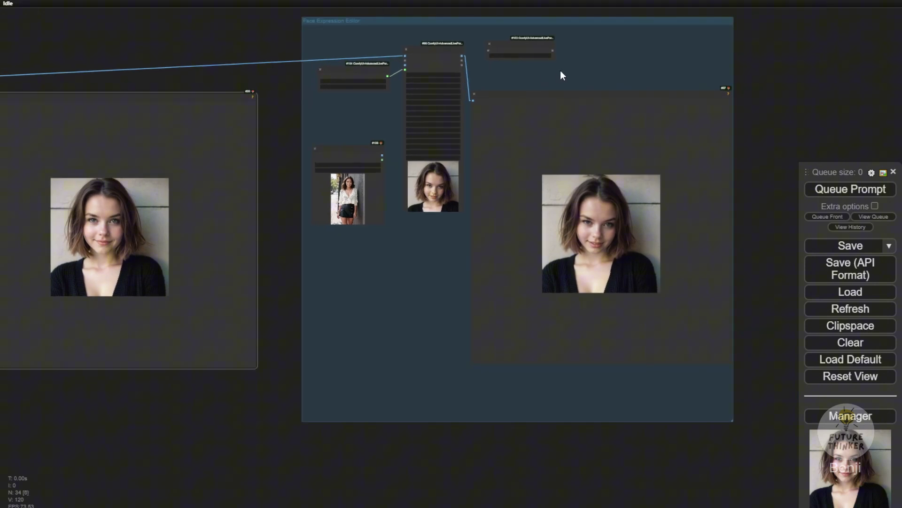
Examine the edited portrait preview and the loaded expression settings in the Face Expression Editor group
drag(562, 76, 558, 132)
scroll(536, 254, up, 3)
drag(359, 371, 234, 329)
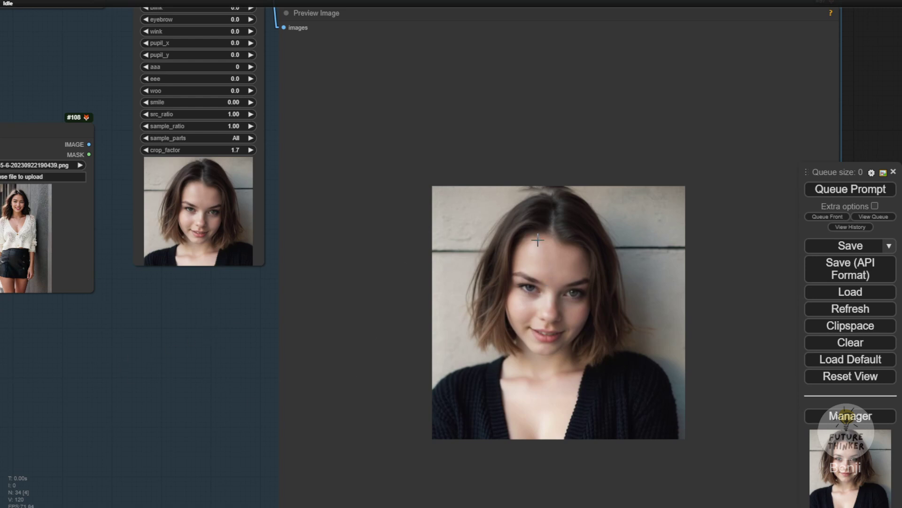
drag(204, 332, 227, 418)
drag(348, 69, 433, 123)
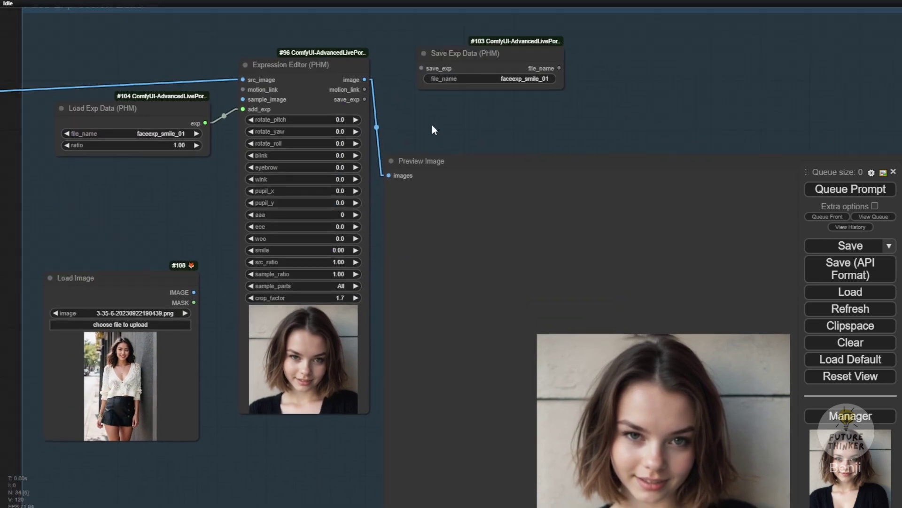
scroll(174, 145, up, 2)
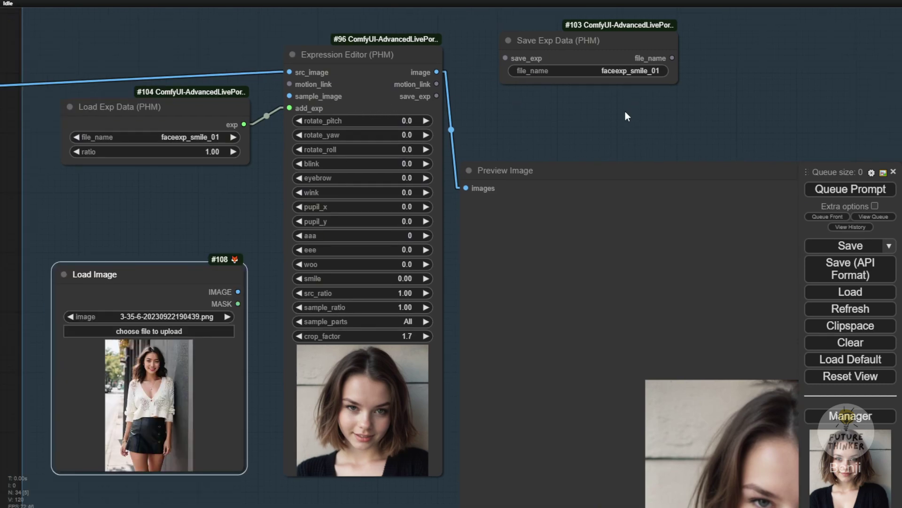
drag(625, 113, 441, 1)
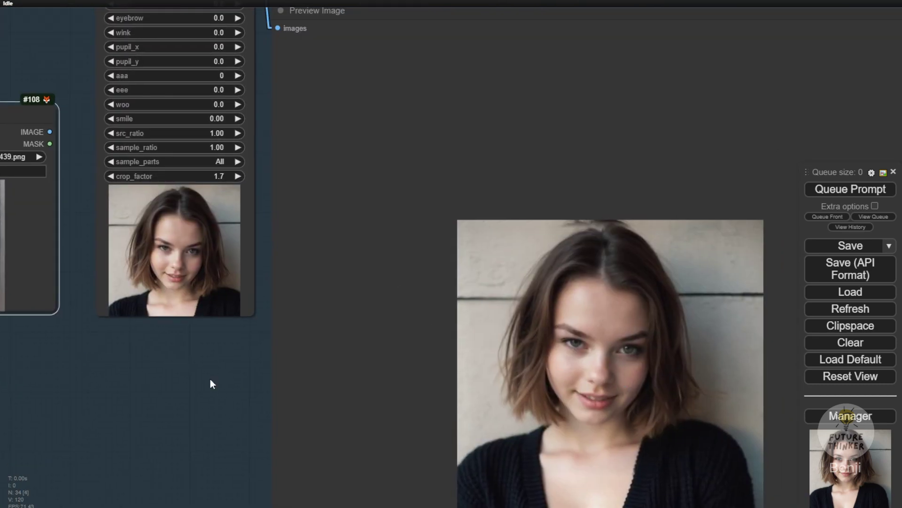
scroll(202, 390, down, 3)
drag(196, 401, 376, 506)
scroll(212, 180, up, 3)
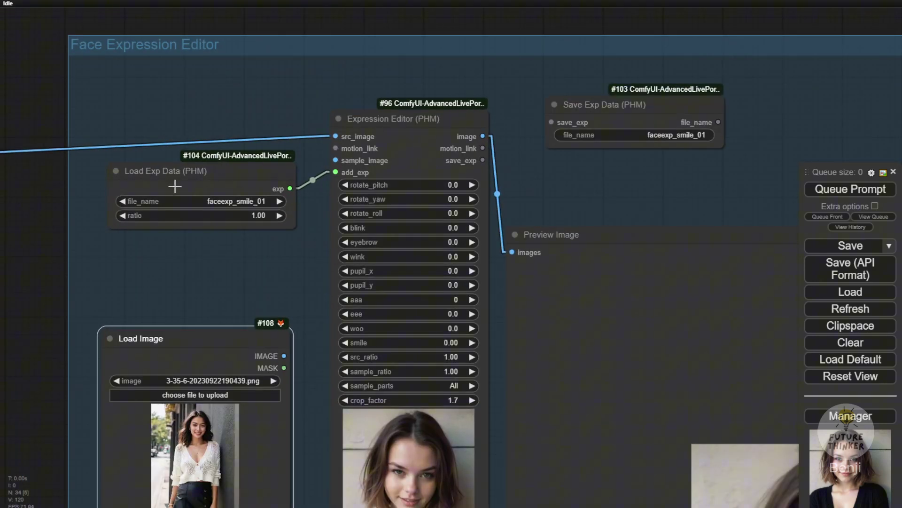
scroll(175, 186, up, 1)
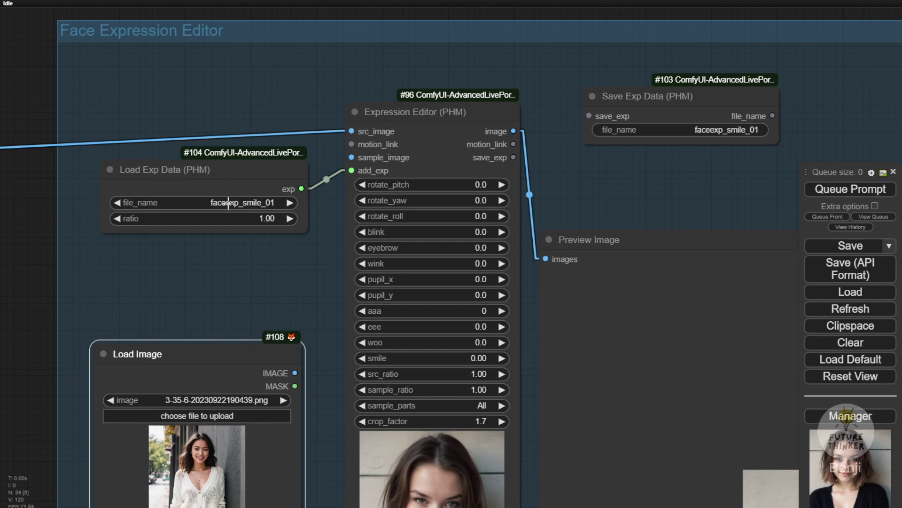
scroll(242, 215, up, 4)
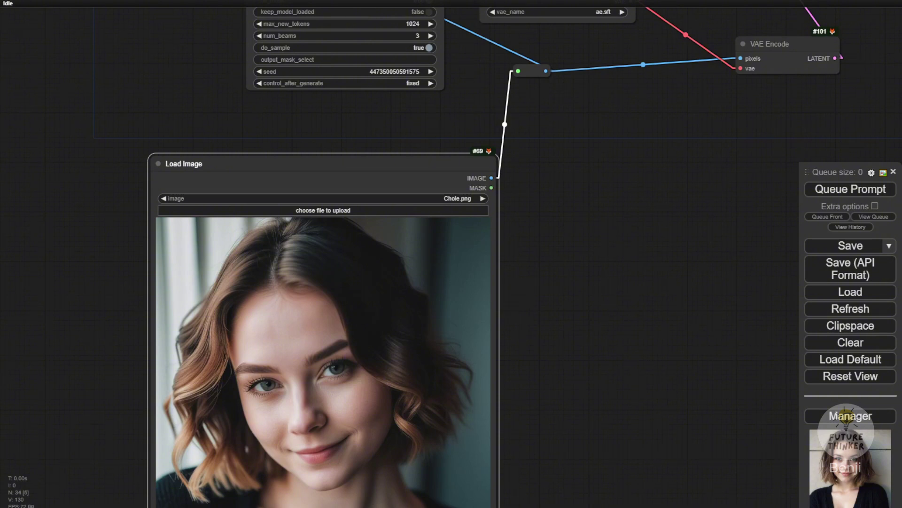
Move the Load Image node holding Chole.png closer to the reroute node and enlarge it
scroll(564, 273, down, 3)
drag(575, 282, 470, 196)
drag(310, 124, 355, 93)
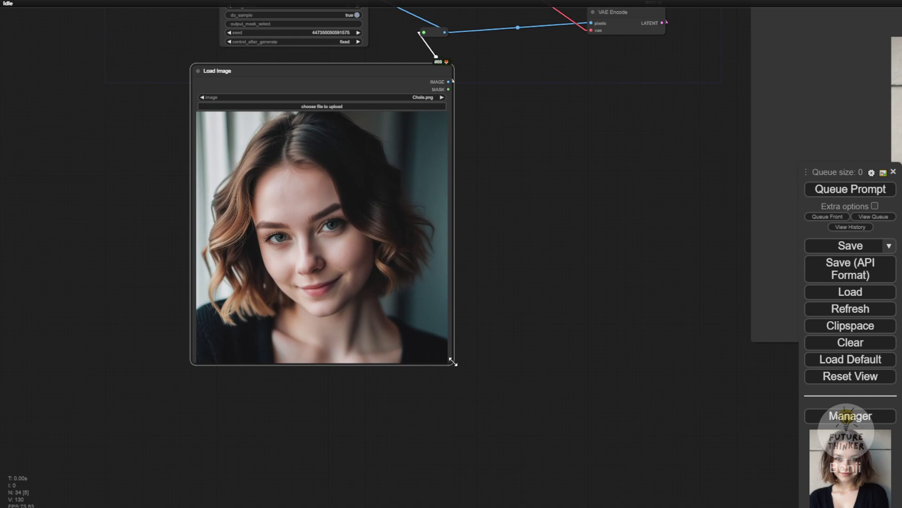
drag(455, 362, 501, 414)
Nudge the first Preview Image node slightly closer to the sampling nodes
drag(608, 331, 200, 280)
scroll(202, 279, down, 4)
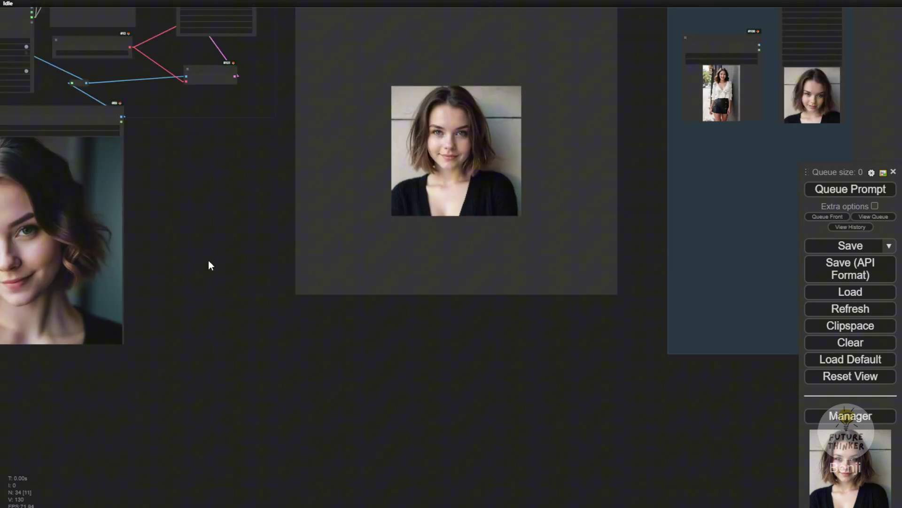
drag(195, 244, 312, 271)
drag(331, 196, 260, 295)
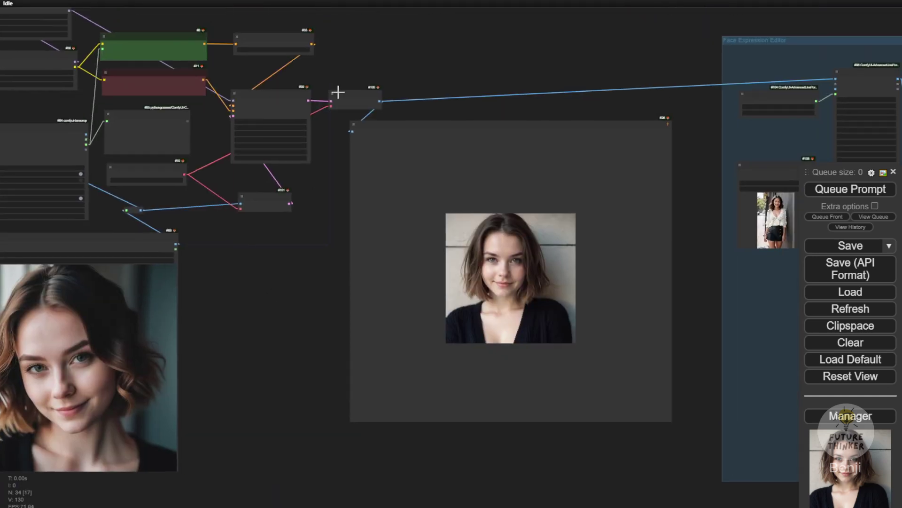
drag(413, 120, 404, 124)
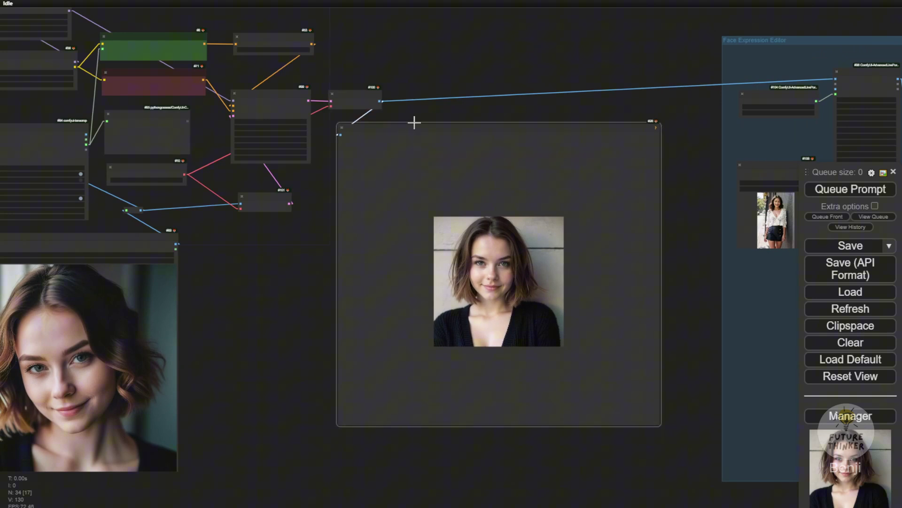
Run the workflow with Chole.png as the source image and the faceexp_smile_01 expression data
drag(239, 388, 220, 354)
drag(729, 46, 466, 117)
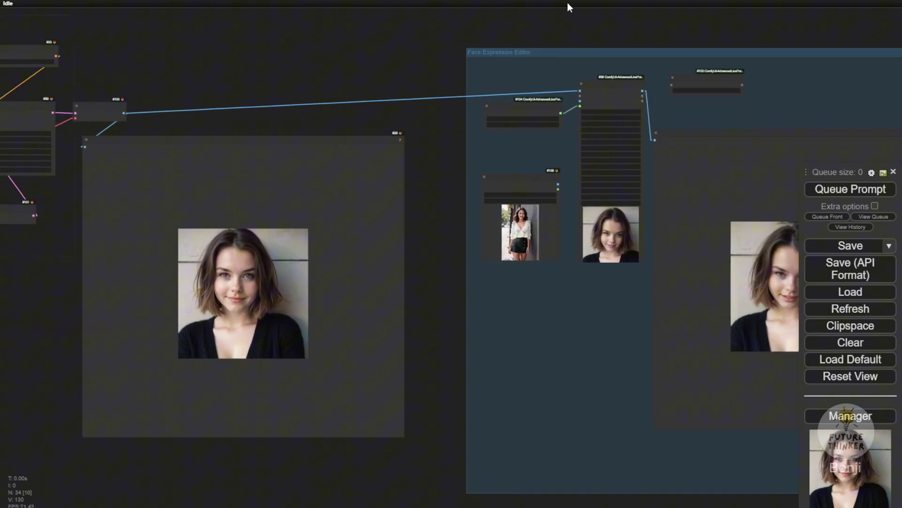
click(849, 189)
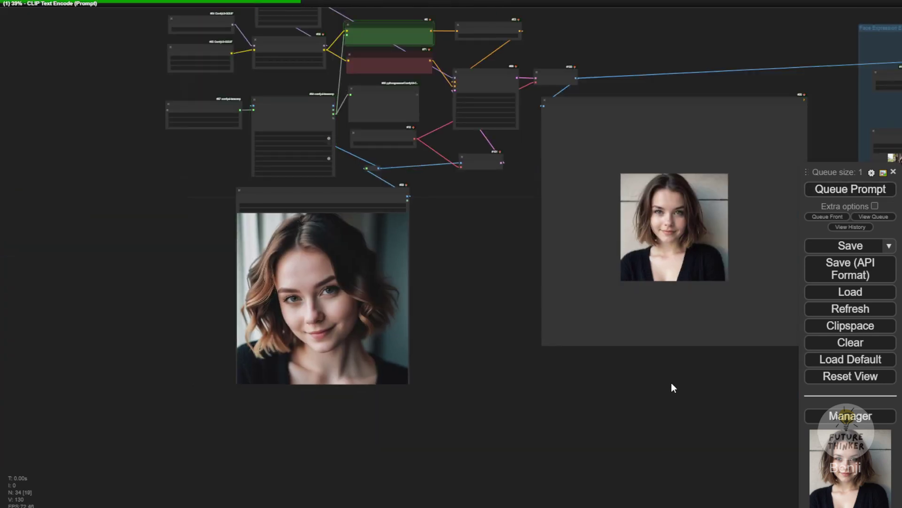
Compare the source portrait preview with the expression-edited preview beside it
drag(671, 387, 369, 420)
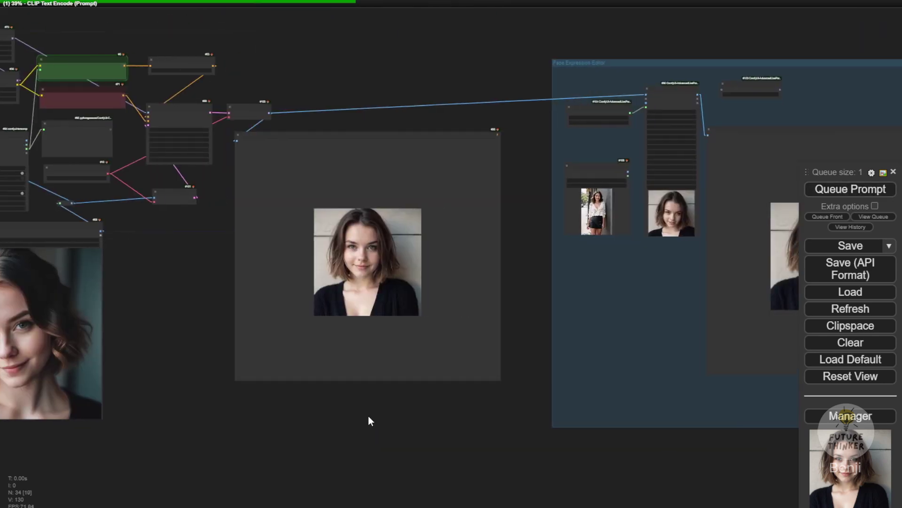
scroll(370, 413, down, 3)
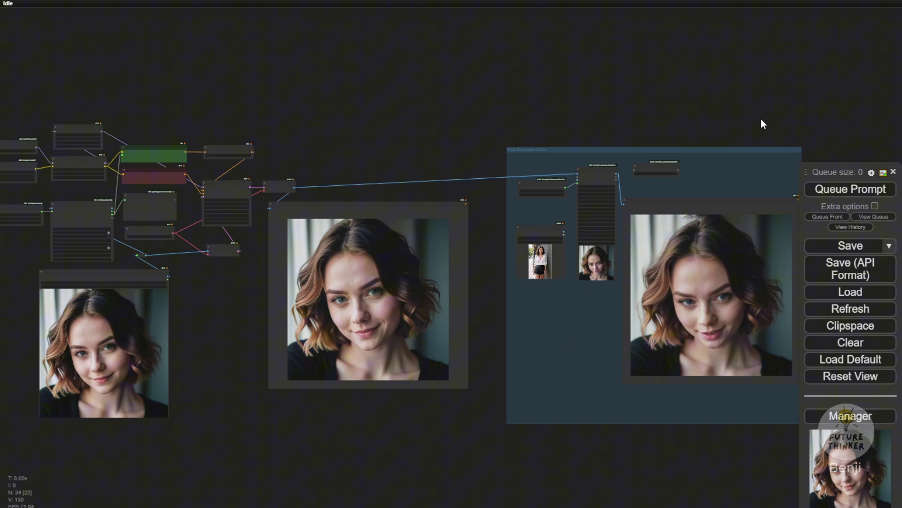
scroll(724, 270, up, 4)
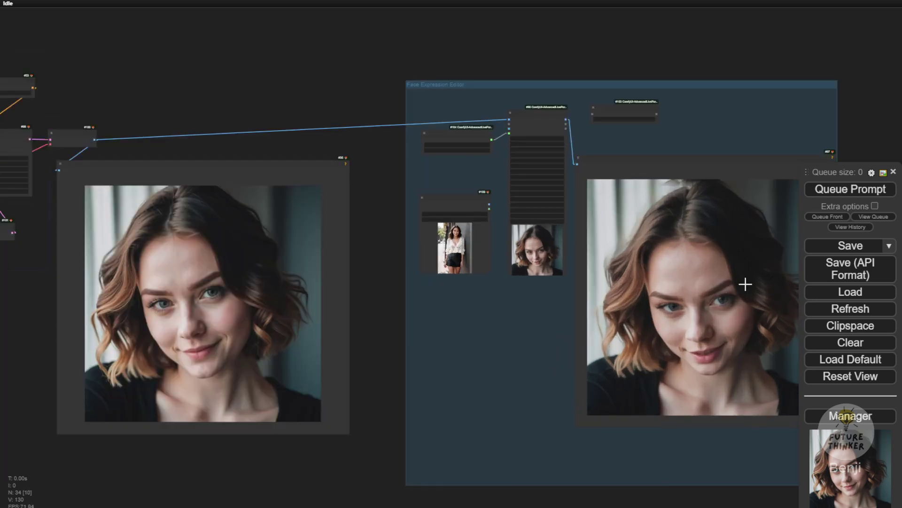
drag(385, 368, 315, 264)
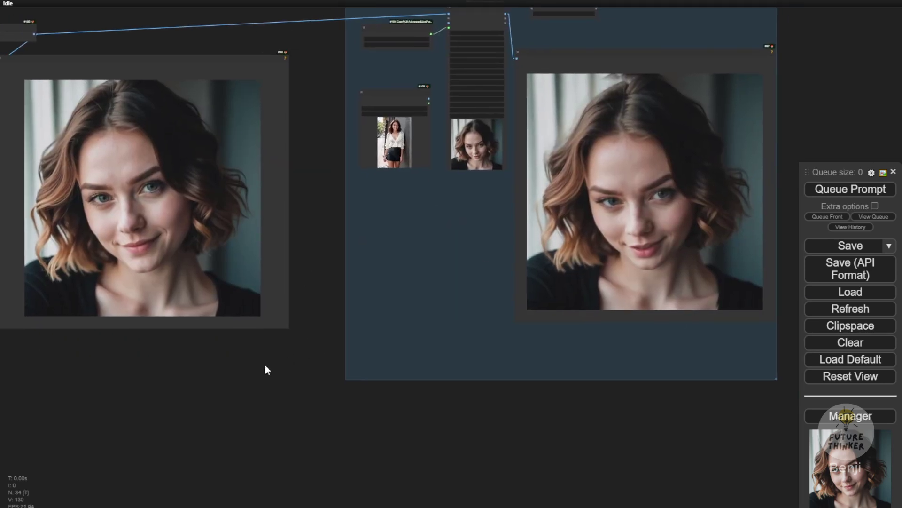
drag(266, 369, 441, 358)
scroll(441, 359, down, 3)
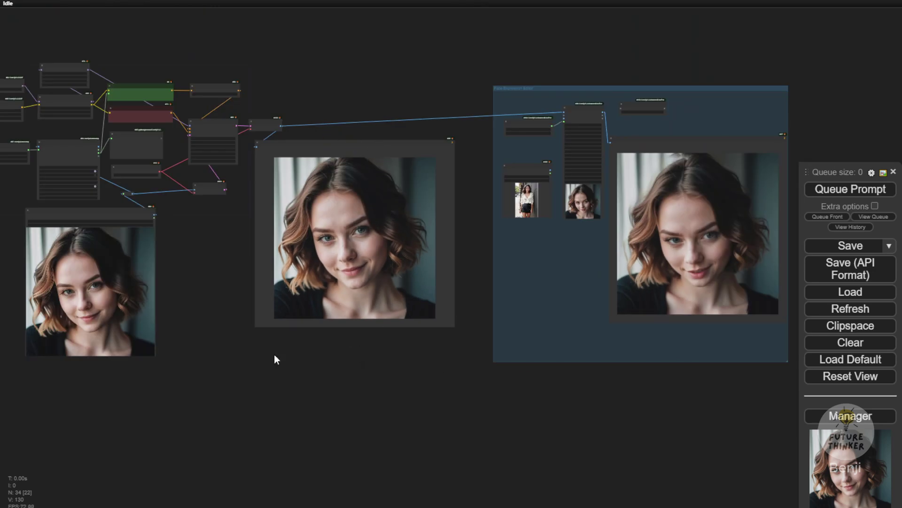
Set the Expression Editor's rotate_pitch to 2.5 and move the Load Exp Data node slightly lower
scroll(698, 150, up, 10)
scroll(435, 78, up, 5)
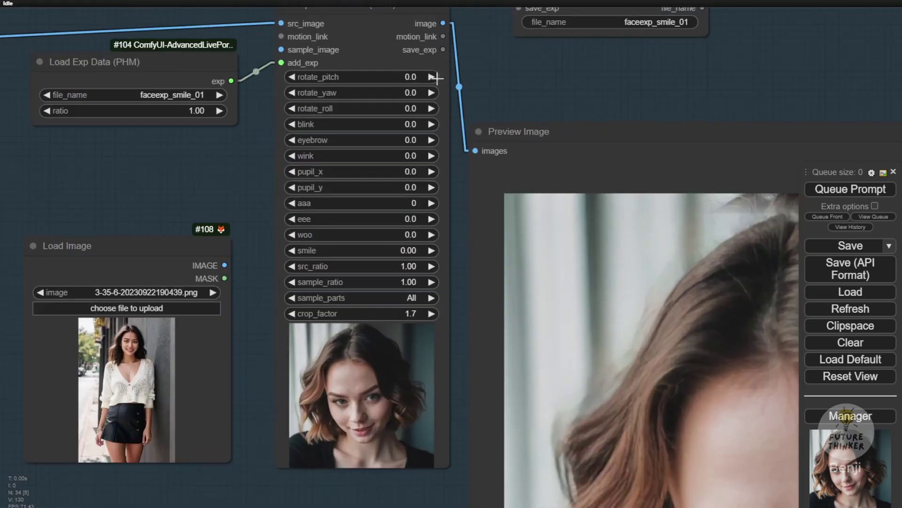
click(433, 77)
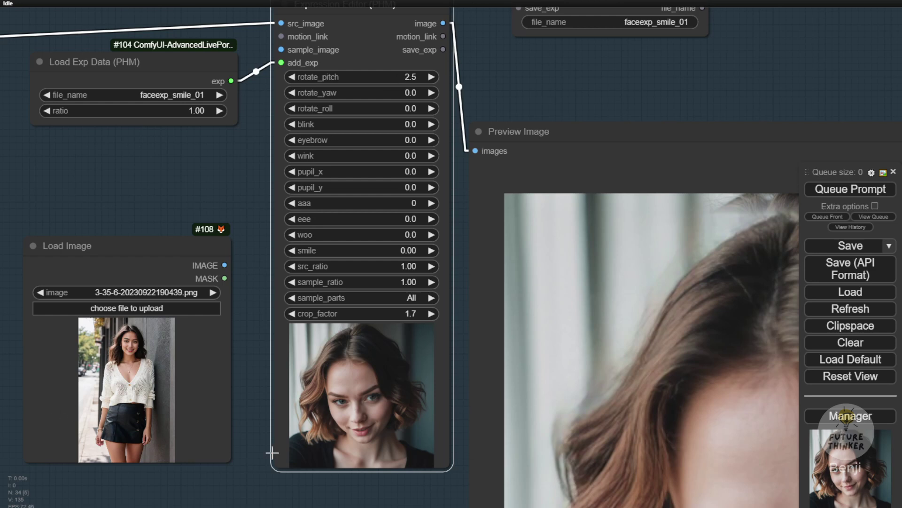
drag(165, 172, 200, 202)
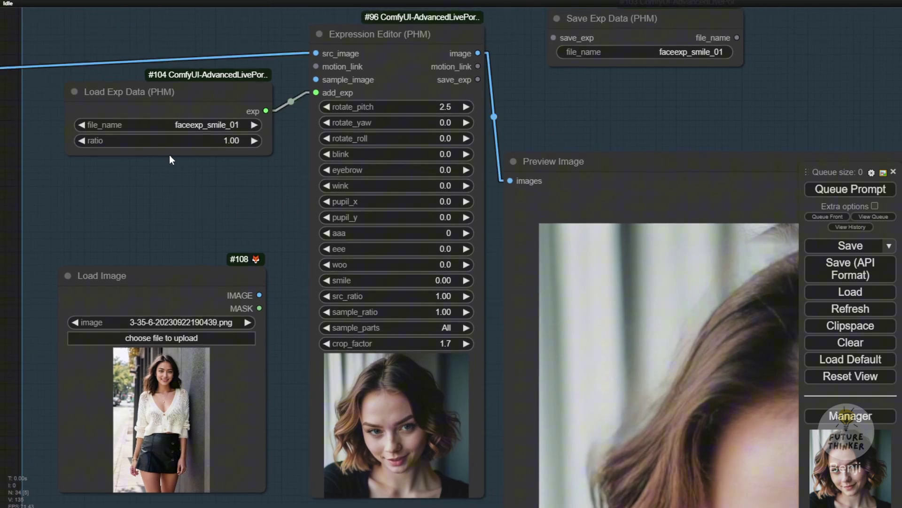
drag(156, 99, 150, 119)
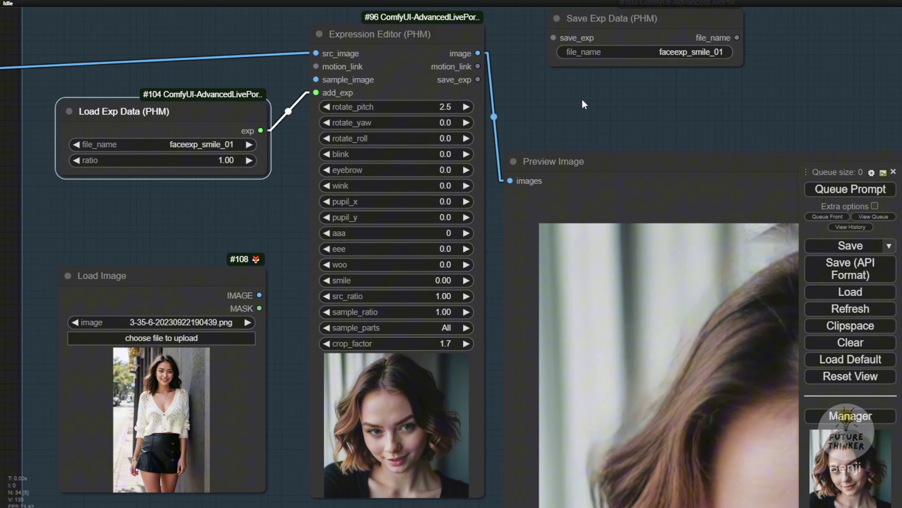
Try rotate_pitch at 4.0 in the Expression Editor and inspect the portrait's head tilt
drag(582, 100, 463, 120)
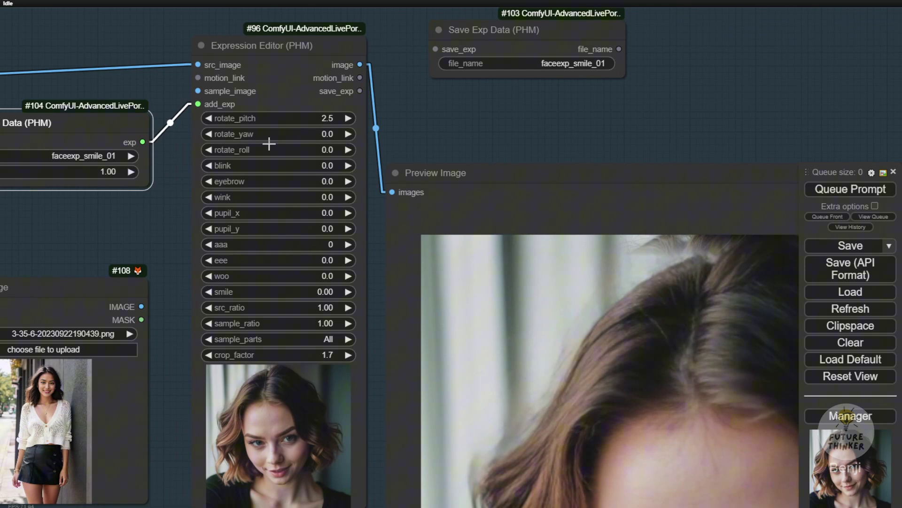
click(349, 118)
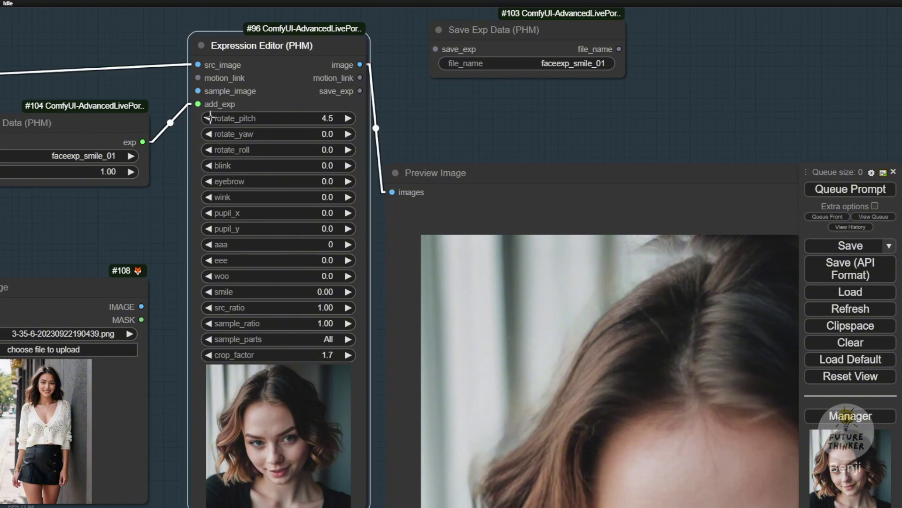
scroll(402, 111, down, 6)
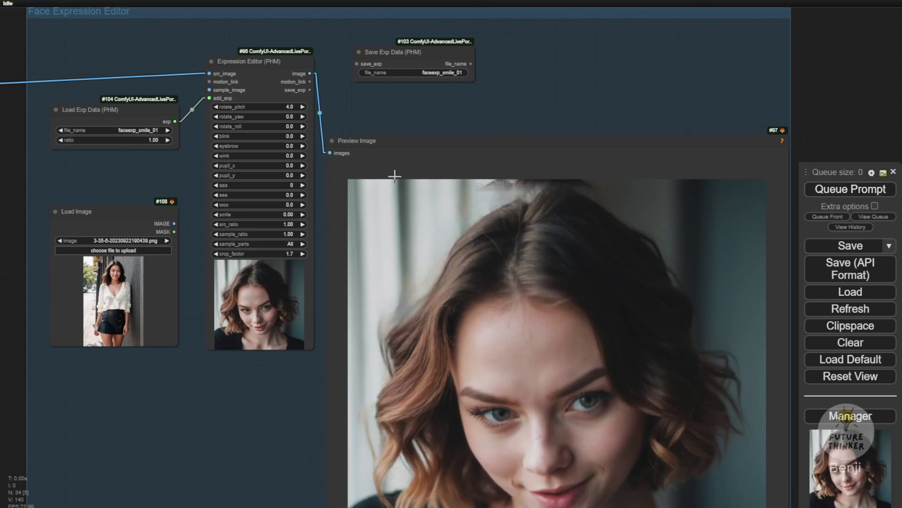
drag(513, 123, 515, 20)
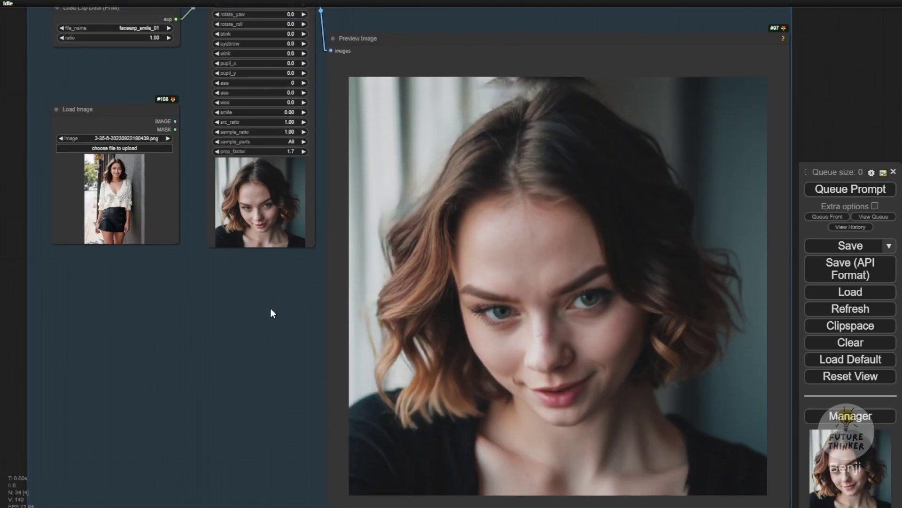
drag(304, 277, 296, 372)
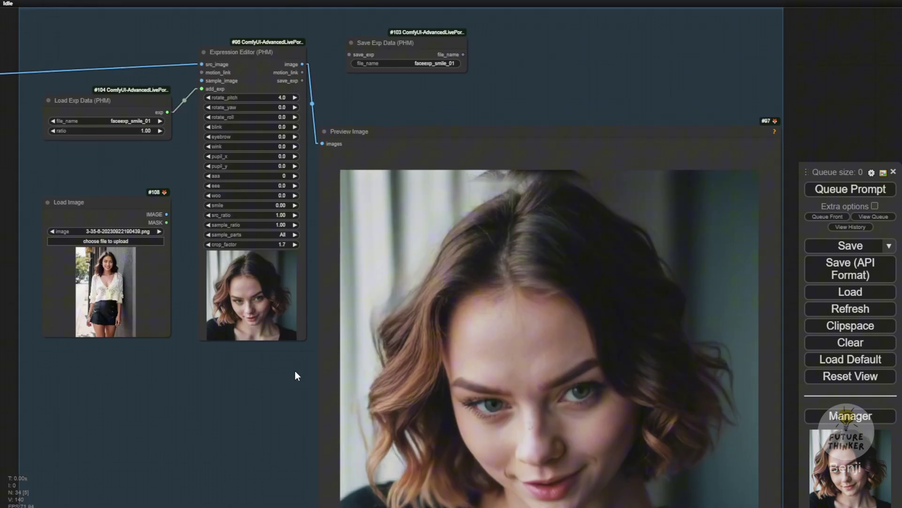
Set the Expression Editor's rotate_pitch to -4 and run the workflow to check the head tilt
scroll(256, 93, up, 4)
click(187, 102)
click(187, 101)
click(187, 102)
click(187, 102)
drag(273, 104, 268, 104)
click(268, 103)
text(-4)
key(Return)
click(853, 193)
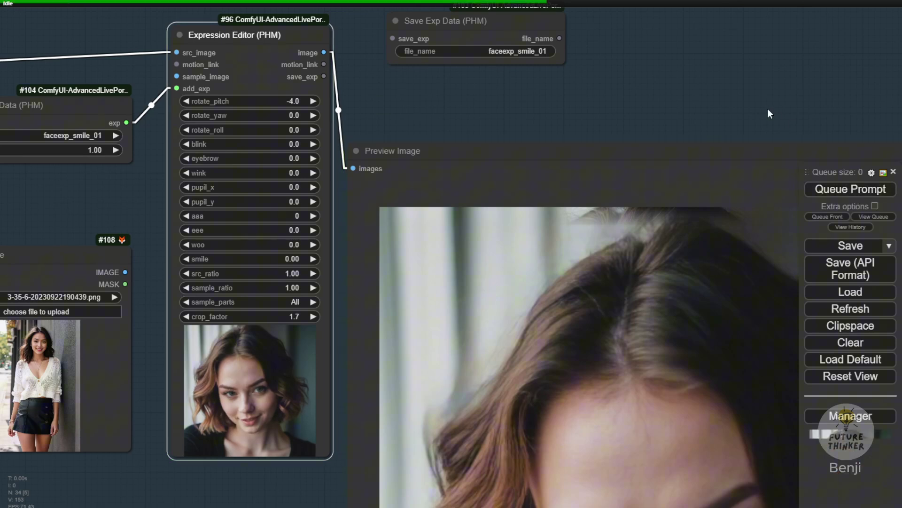
scroll(771, 111, down, 4)
drag(774, 104, 595, 84)
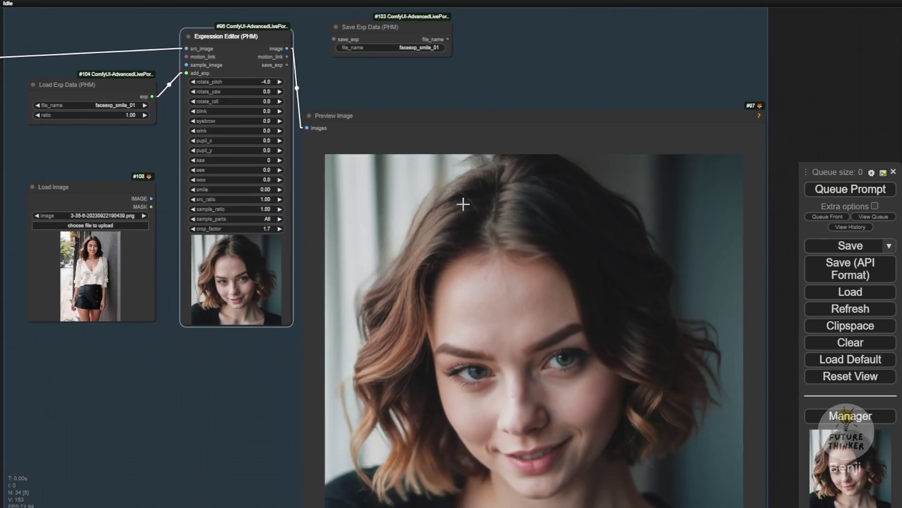
Set the Expression Editor's rotate_pitch to -8 and view the resulting portrait preview
scroll(526, 335, down, 3)
scroll(313, 179, up, 3)
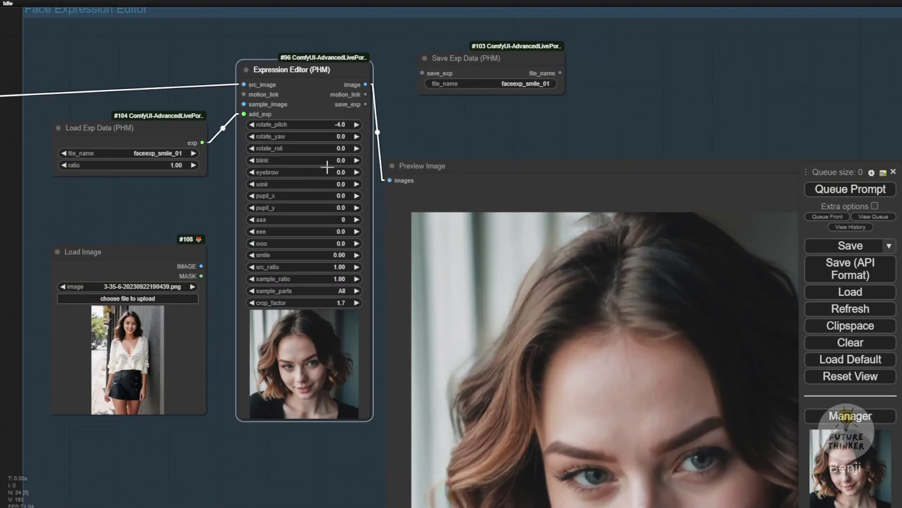
click(330, 113)
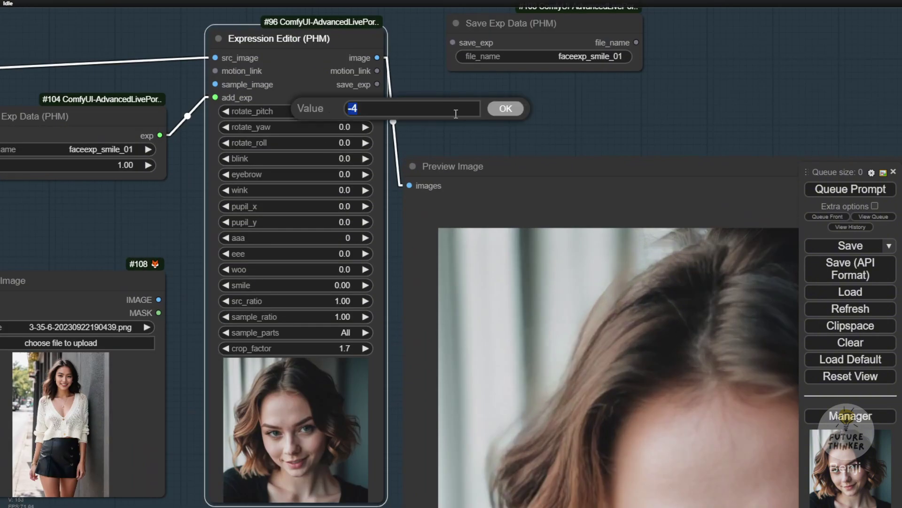
key(Return)
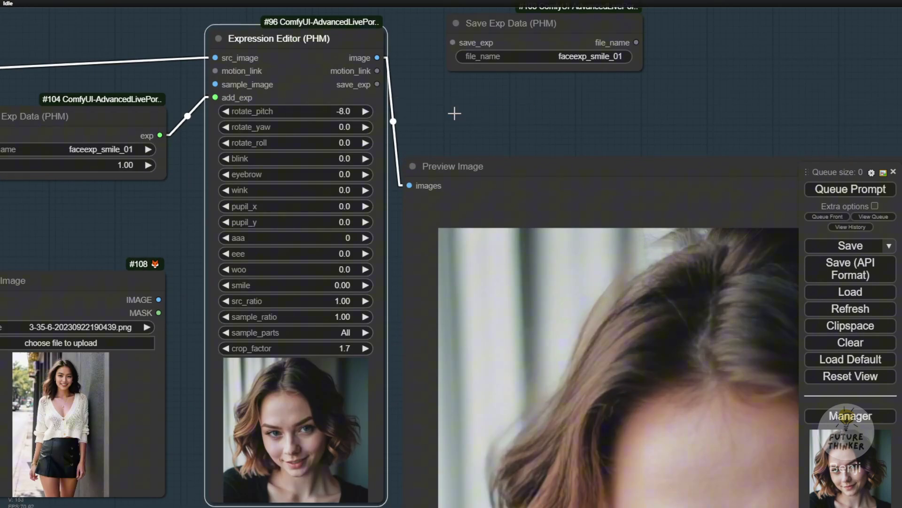
scroll(761, 120, down, 5)
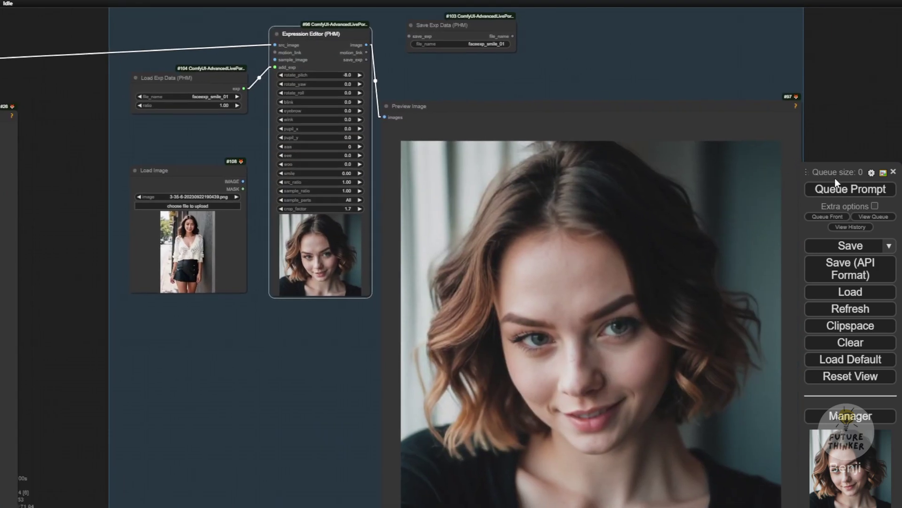
Try a wink value of 1 in the Expression Editor and run the workflow to inspect the portrait's eye
click(836, 190)
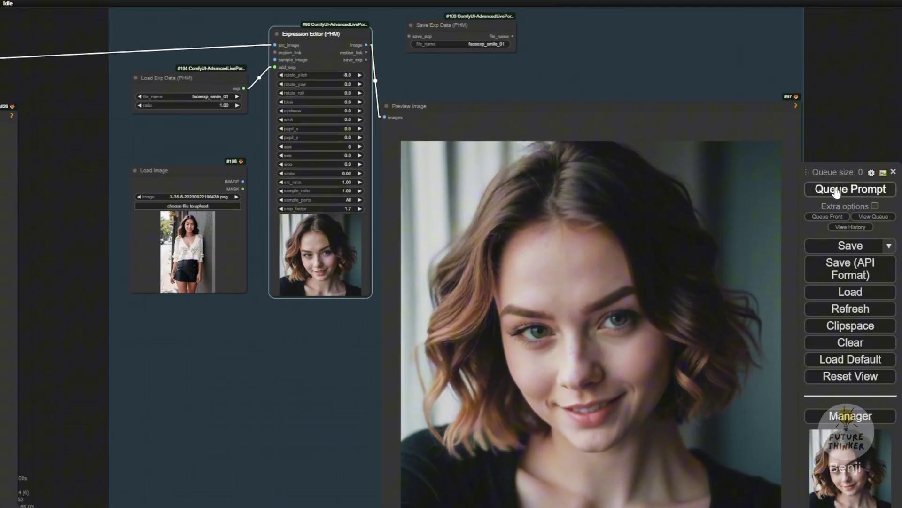
scroll(403, 101, up, 6)
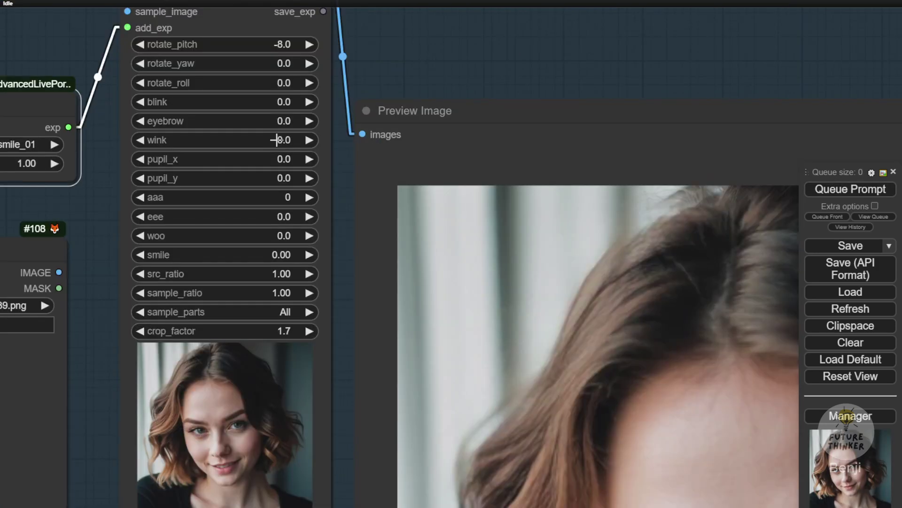
click(276, 140)
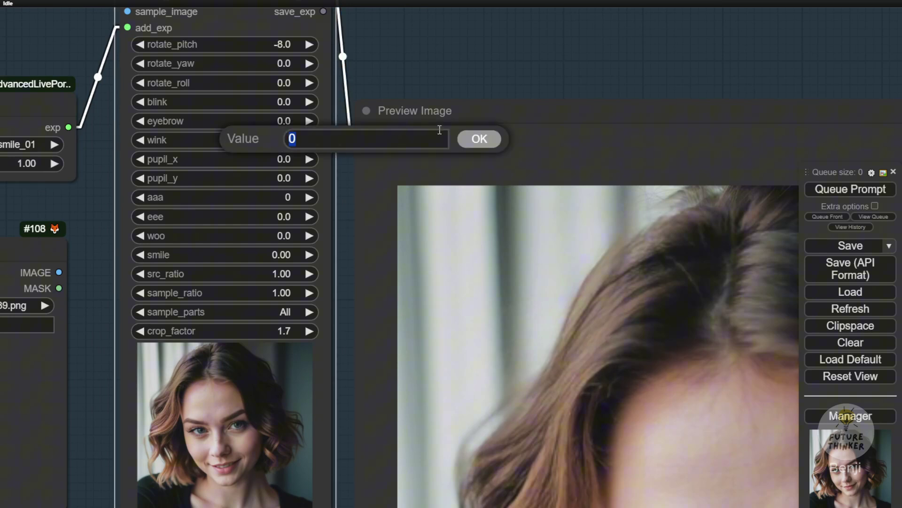
key(Return)
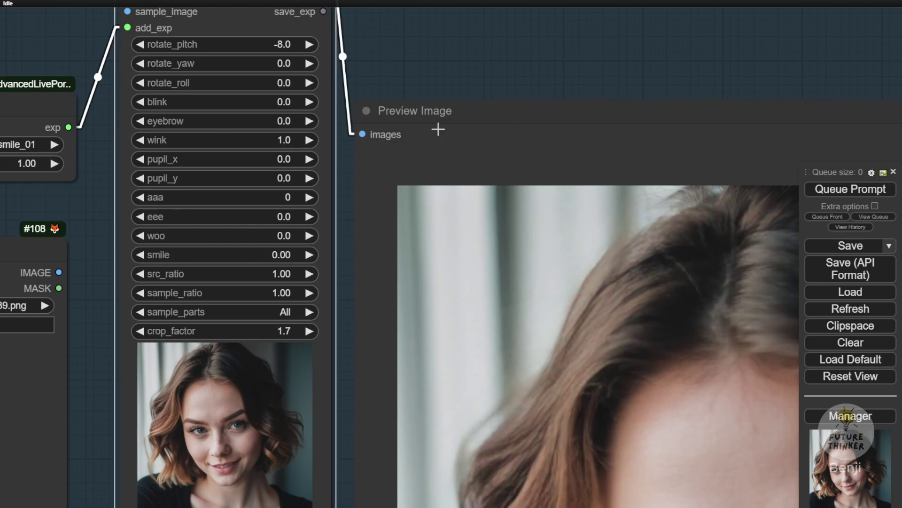
scroll(747, 55, down, 5)
click(851, 189)
scroll(605, 41, up, 4)
scroll(602, 52, down, 3)
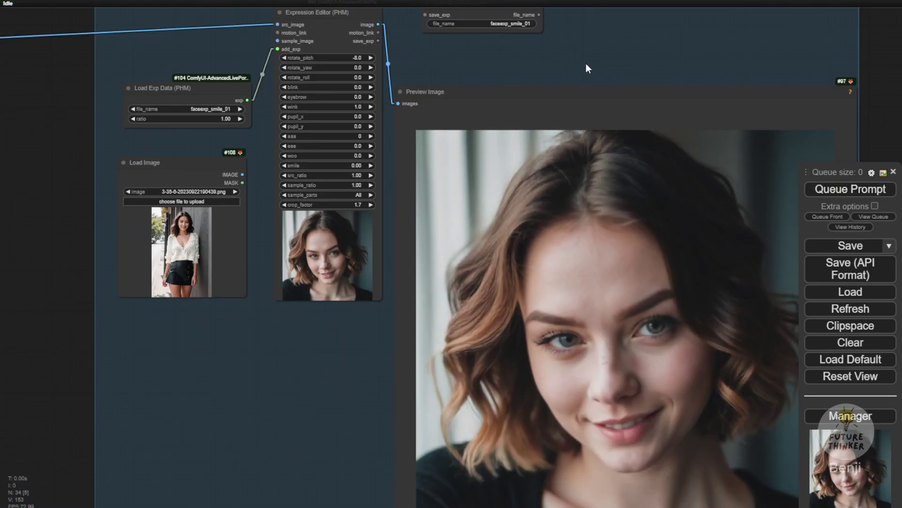
Set the Expression Editor's wink to 25 and check the resulting expression in the portrait preview
click(357, 106)
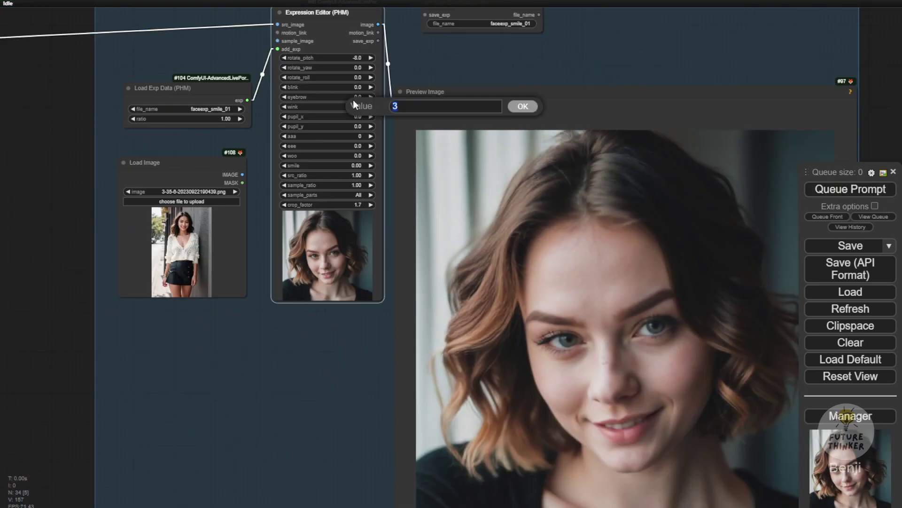
text(25)
key(Return)
scroll(358, 107, up, 4)
scroll(550, 61, down, 4)
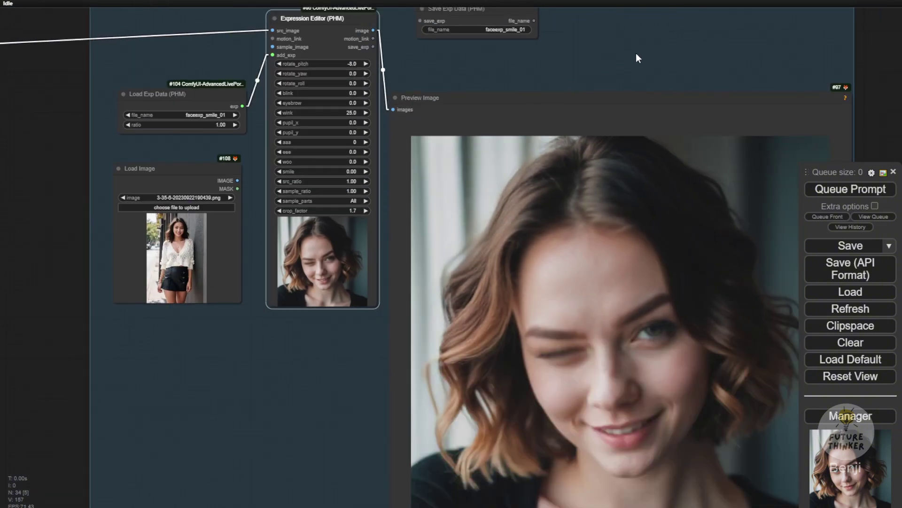
Review the winking portrait and shift the Load Image and Load Exp Data nodes slightly away from the Expression Editor
drag(635, 54, 520, 50)
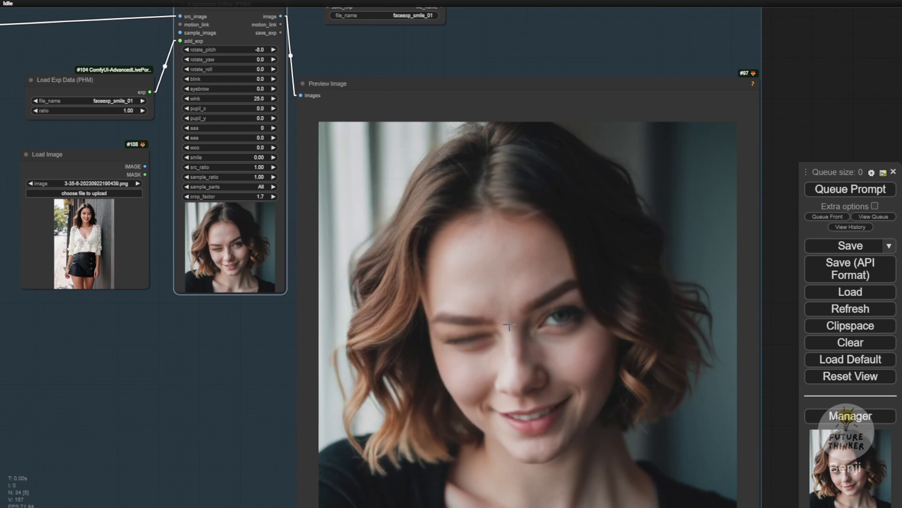
scroll(202, 432, down, 3)
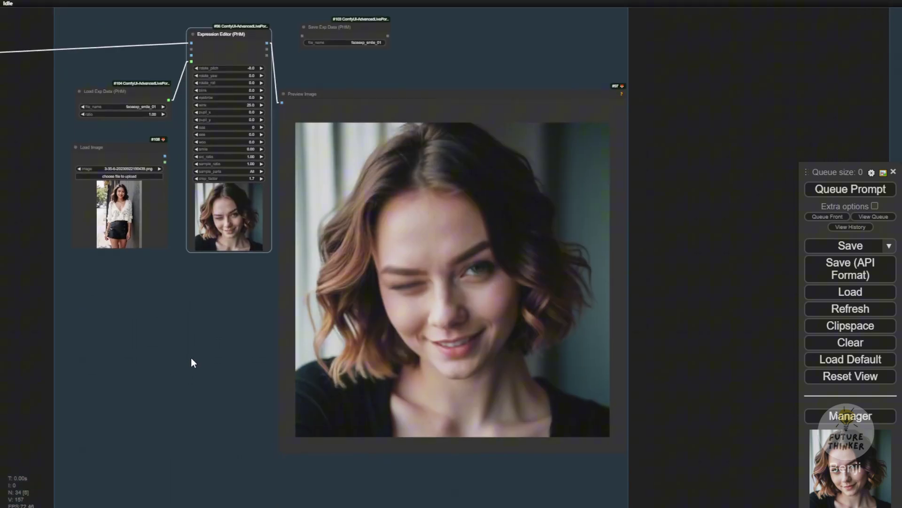
drag(195, 433, 191, 356)
scroll(137, 310, up, 4)
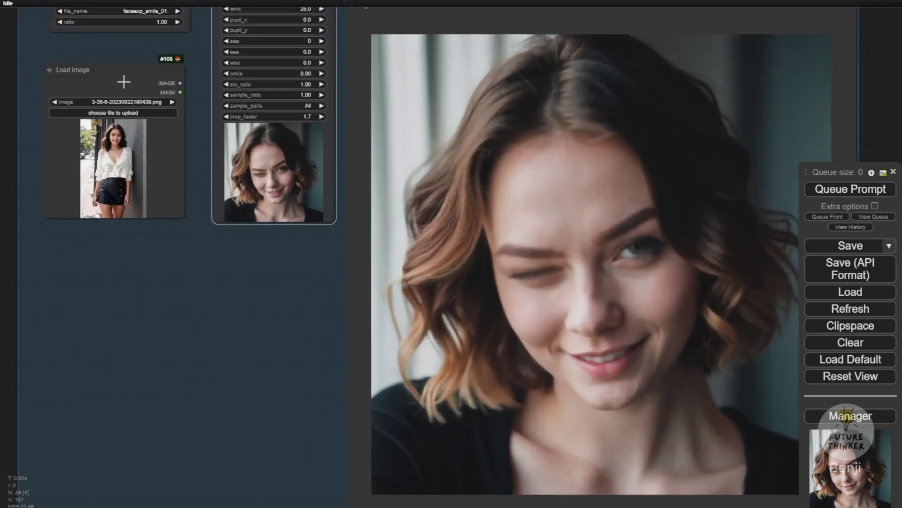
drag(113, 75, 97, 63)
drag(155, 254, 176, 387)
scroll(94, 125, up, 5)
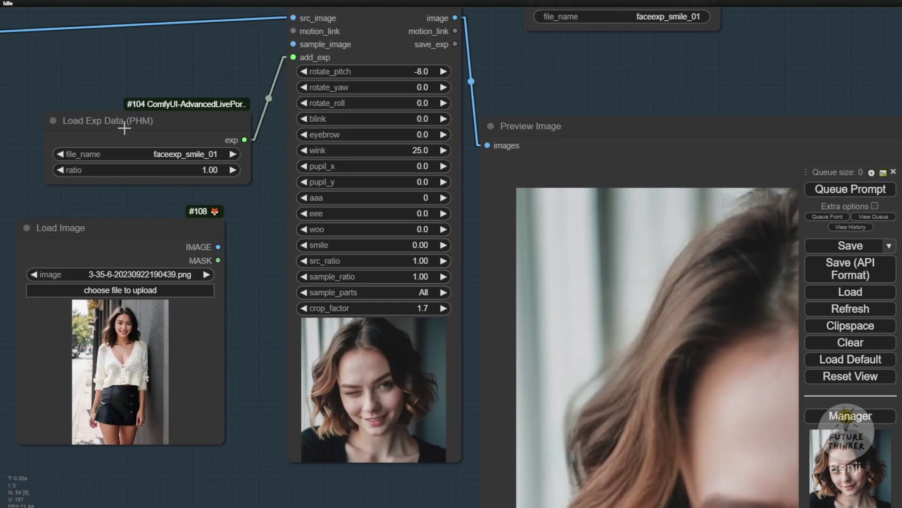
drag(75, 123, 52, 113)
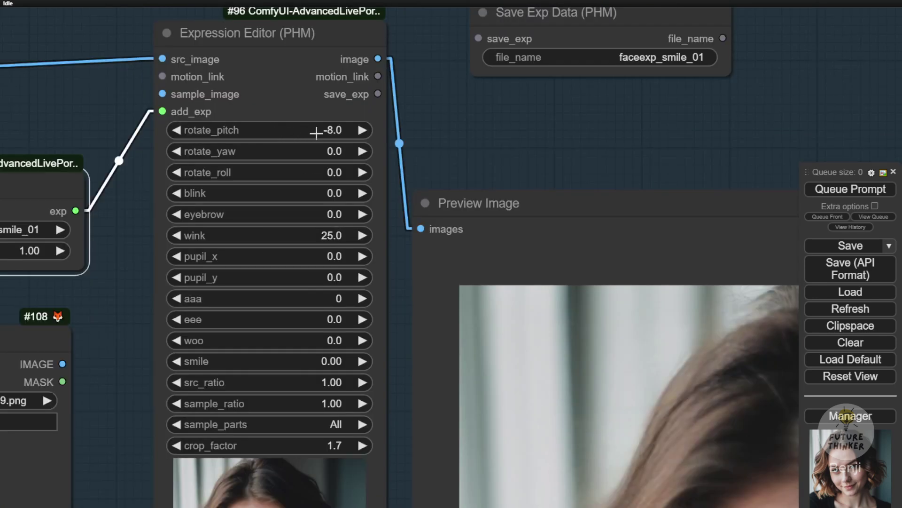
Examine the Expression Editor settings and the winking face in the preview, both close up and within the whole group
scroll(530, 170, down, 3)
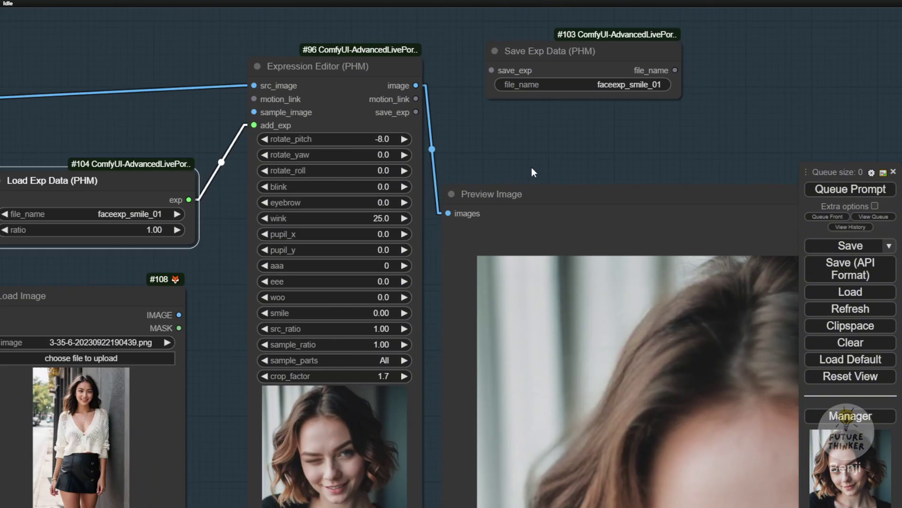
drag(530, 169, 364, 60)
scroll(374, 217, down, 4)
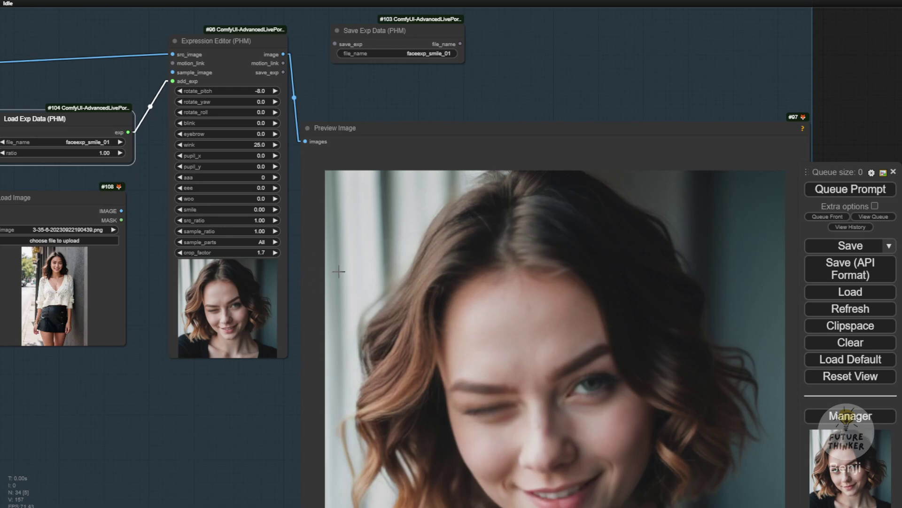
scroll(312, 278, down, 2)
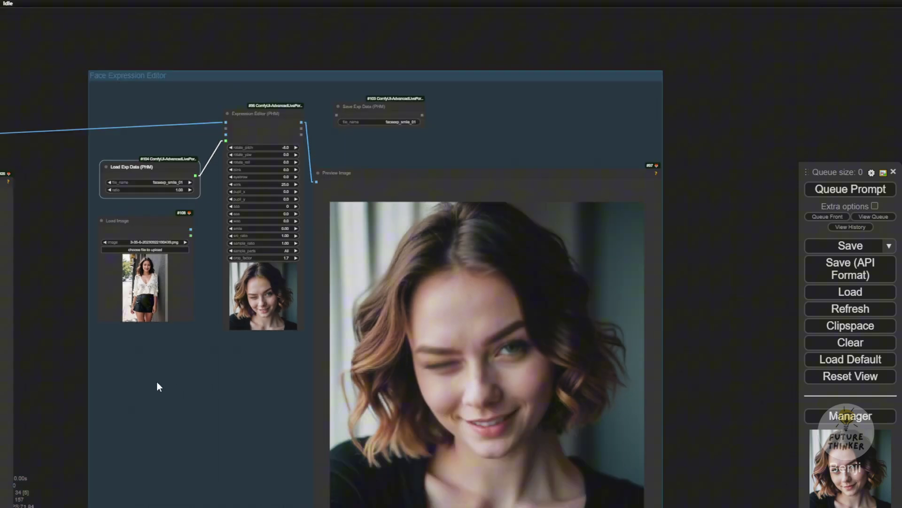
drag(53, 392, 80, 268)
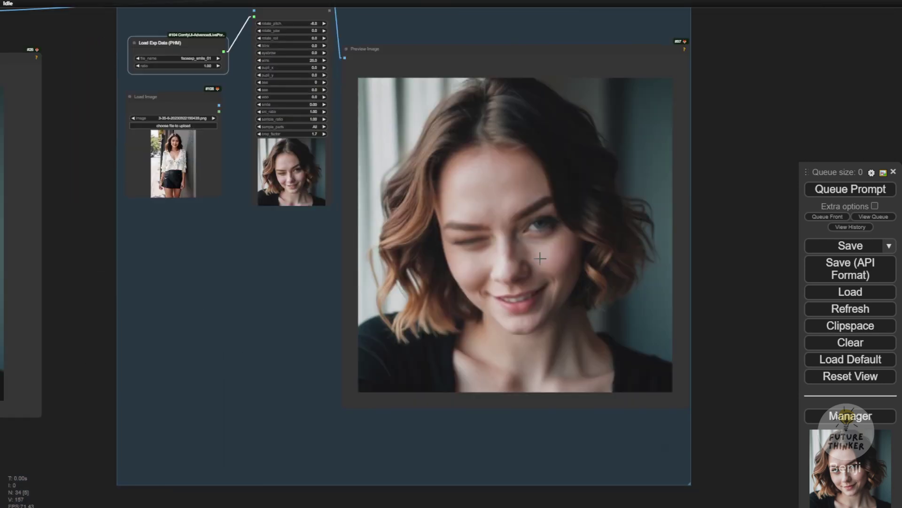
scroll(644, 280, down, 1)
scroll(554, 226, up, 3)
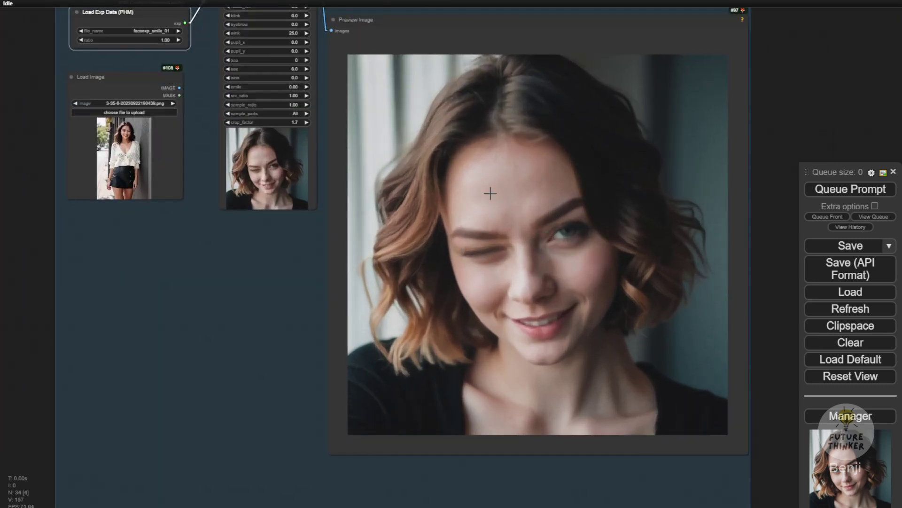
scroll(502, 252, up, 3)
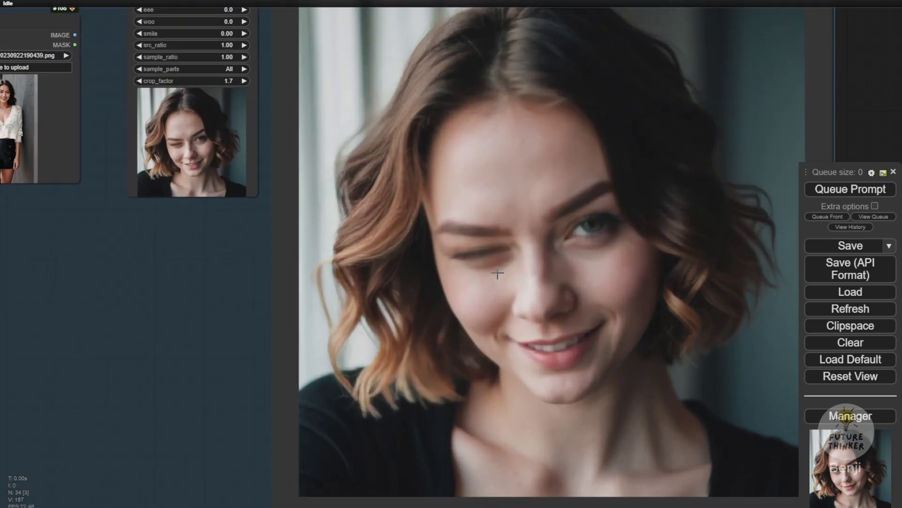
scroll(506, 283, down, 8)
drag(692, 267, 586, 267)
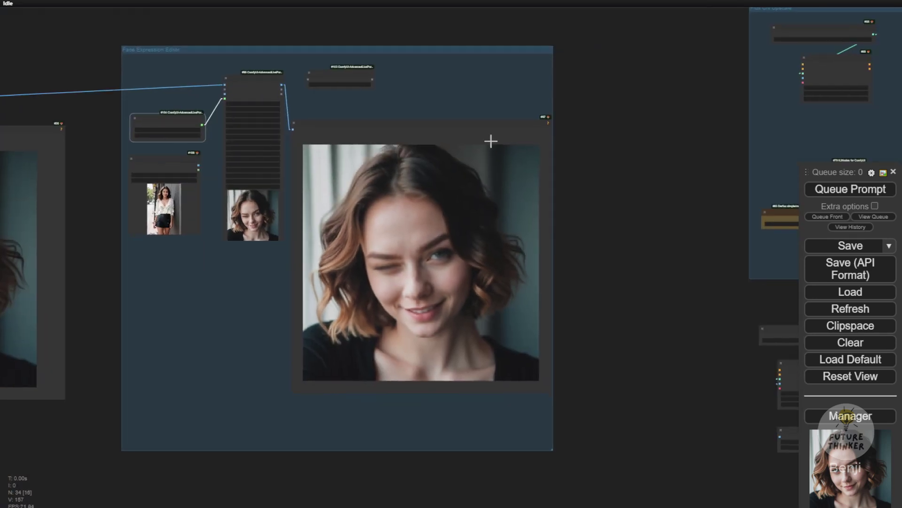
Nudge the Preview Image node within the Face Expression Editor group and shorten the group's height to fit its nodes
drag(472, 126, 464, 134)
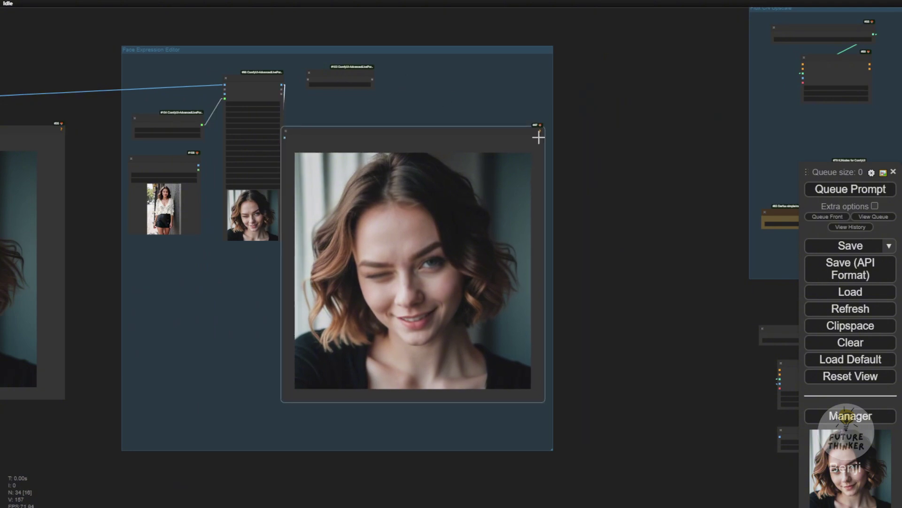
drag(595, 122, 474, 52)
drag(385, 439, 474, 322)
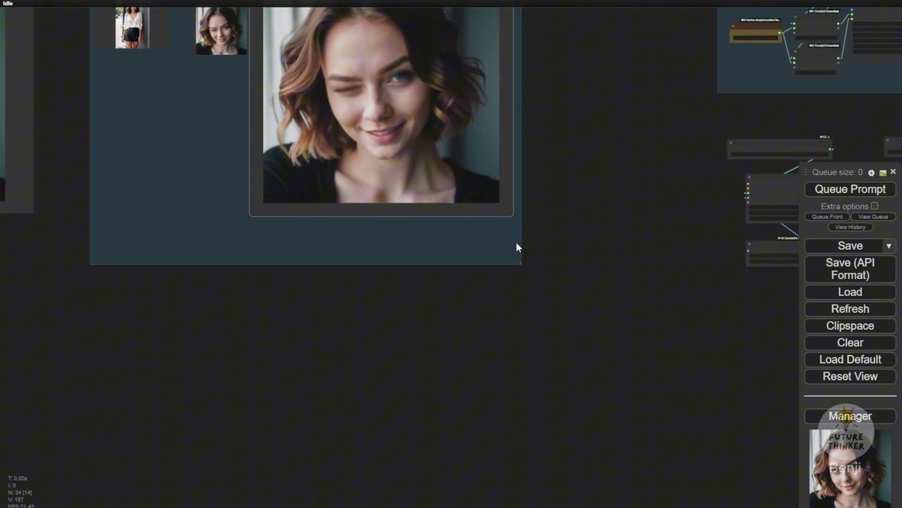
drag(518, 262, 521, 227)
drag(486, 290, 552, 365)
scroll(549, 366, down, 4)
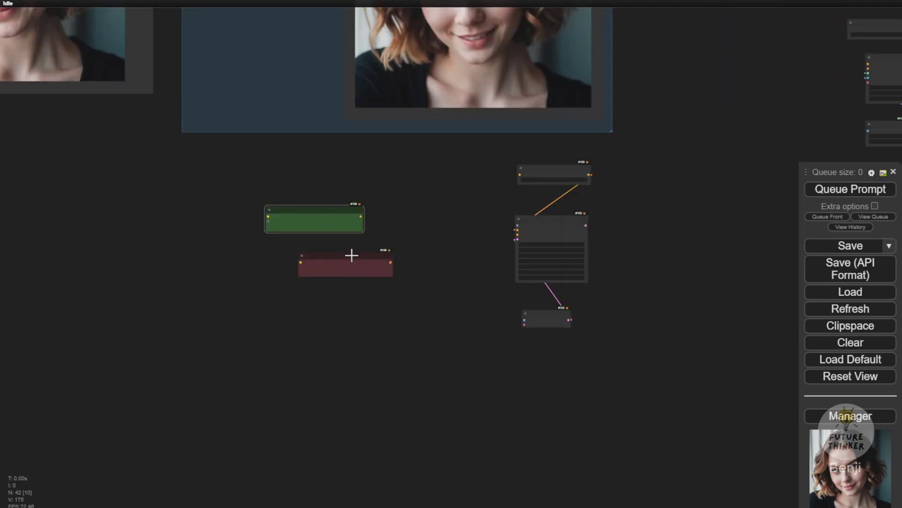
drag(352, 256, 335, 252)
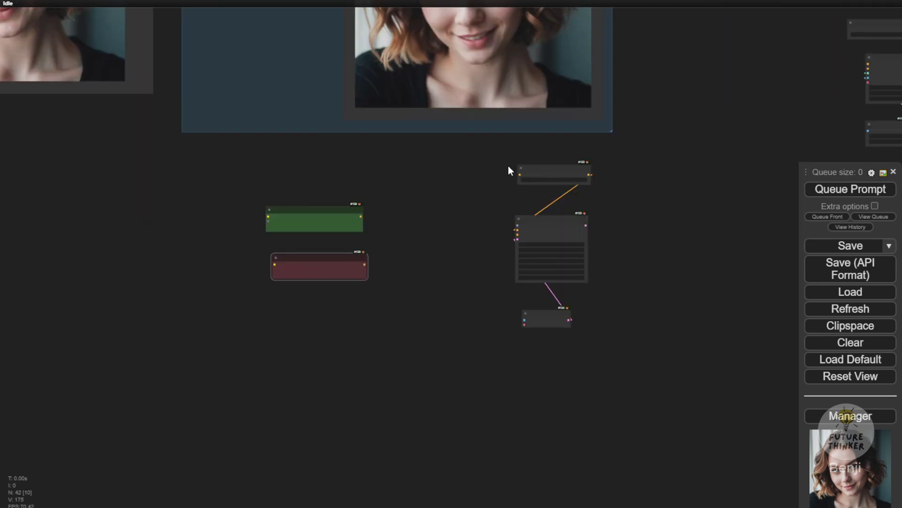
Move the FluxGuidance, KSampler and VAE Encode nodes together closer to the two new CLIP Text Encode nodes
drag(500, 157, 582, 344)
drag(545, 168, 440, 164)
scroll(371, 231, up, 8)
Connect the green and red CLIP Text Encode nodes to the KSampler's positive and negative inputs, placing the red node just below the green one
drag(354, 212, 461, 235)
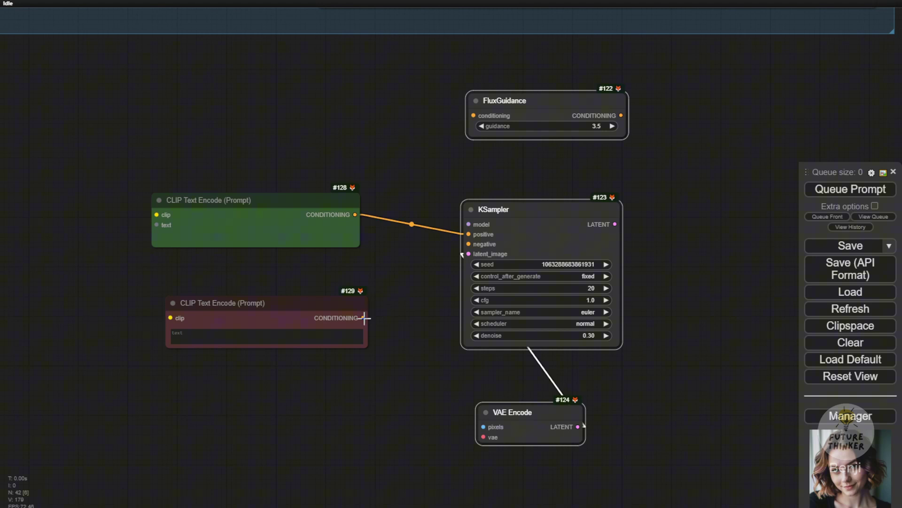
drag(366, 314, 468, 244)
click(333, 307)
drag(333, 307, 320, 277)
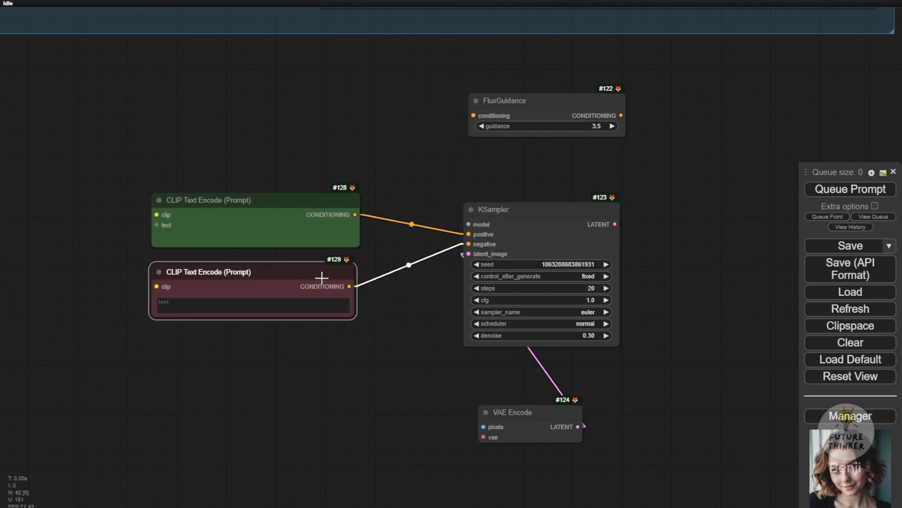
scroll(439, 174, down, 4)
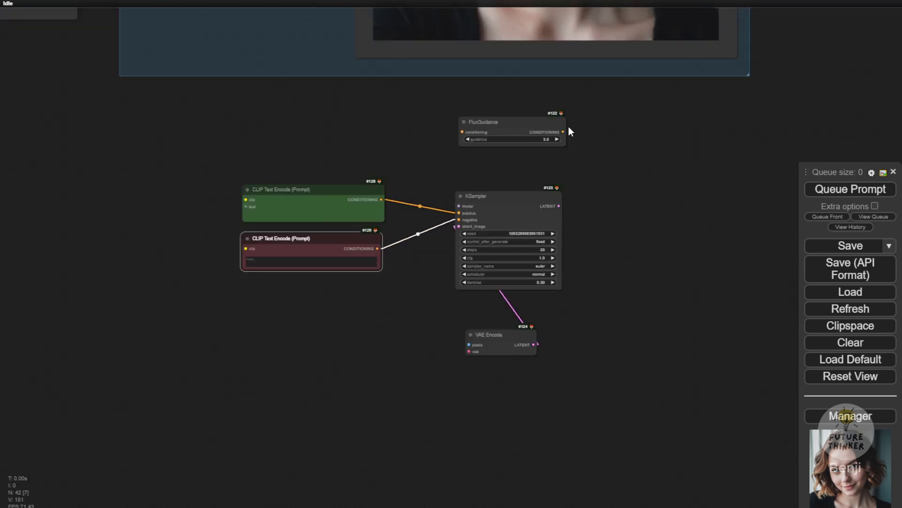
Route the green CLIP Text Encode's conditioning through FluxGuidance into the KSampler's positive input
drag(563, 133, 459, 213)
drag(382, 199, 490, 152)
scroll(423, 150, down, 4)
Connect the model reroute to the new KSampler and the CLIP reroute to both new CLIP Text Encode nodes
drag(368, 219, 591, 188)
scroll(600, 189, up, 8)
drag(262, 270, 390, 203)
drag(261, 270, 390, 275)
scroll(538, 112, down, 3)
click(458, 181)
scroll(379, 99, down, 4)
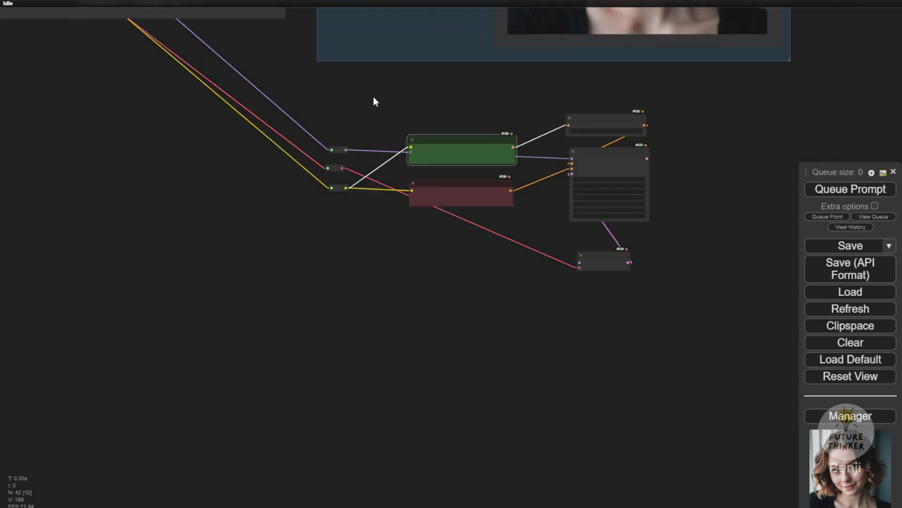
Move the Show Text node beside Florence2Run down to the new prompt nodes and link its string to the green prompt's text input
drag(373, 96, 663, 272)
scroll(305, 292, down, 4)
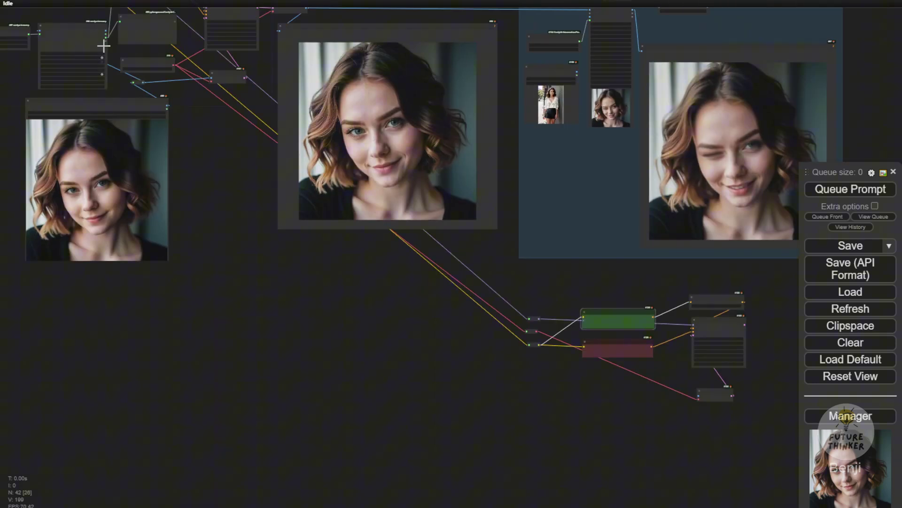
drag(184, 120, 305, 298)
drag(270, 196, 418, 502)
scroll(225, 200, up, 10)
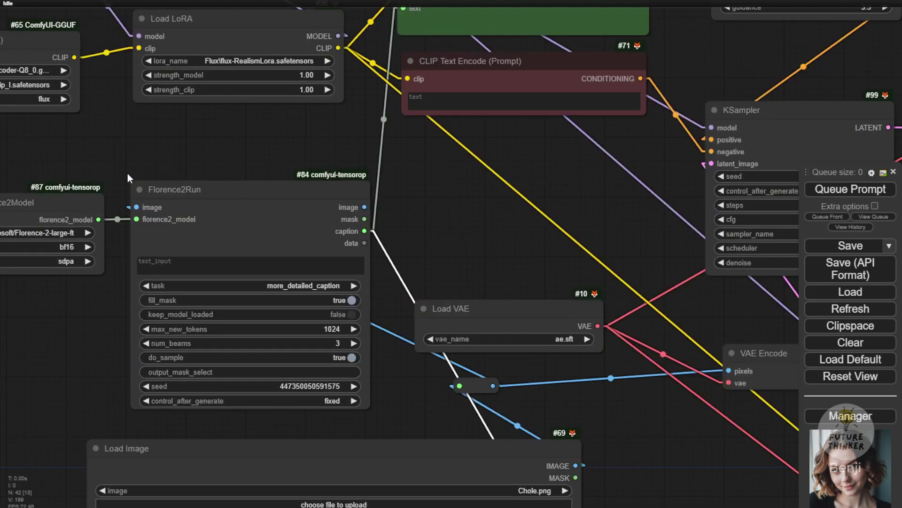
drag(116, 169, 237, 144)
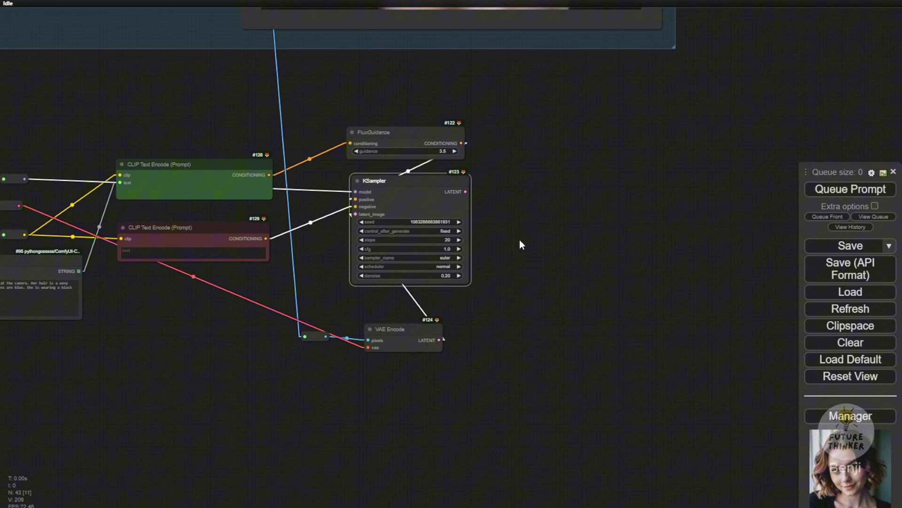
Add a VAE Decode node to the new KSampler's LATENT output and place it lower beside the sampler
scroll(519, 239, down, 3)
scroll(375, 185, up, 4)
drag(289, 311, 463, 179)
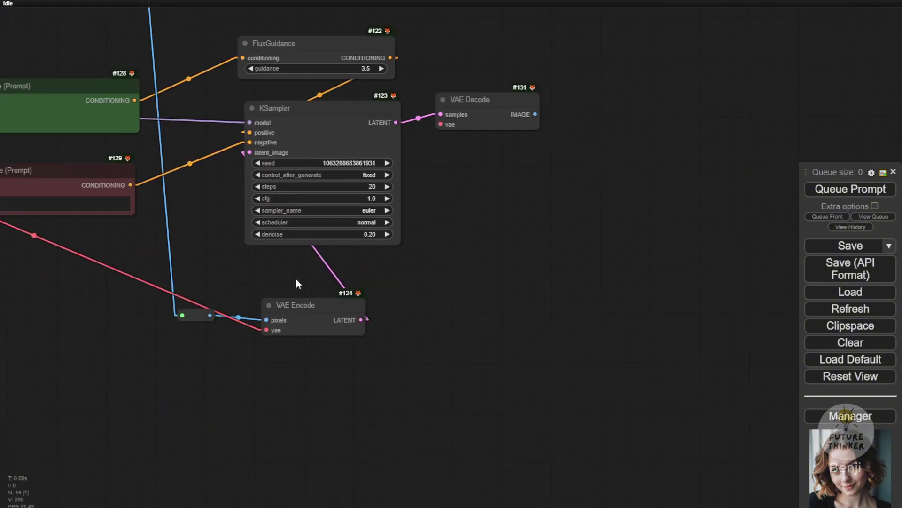
Connect the VAE reroute to the VAE Decode node and add a Preview Image node to its image output
scroll(298, 272, down, 2)
drag(439, 132, 429, 222)
drag(396, 294, 542, 296)
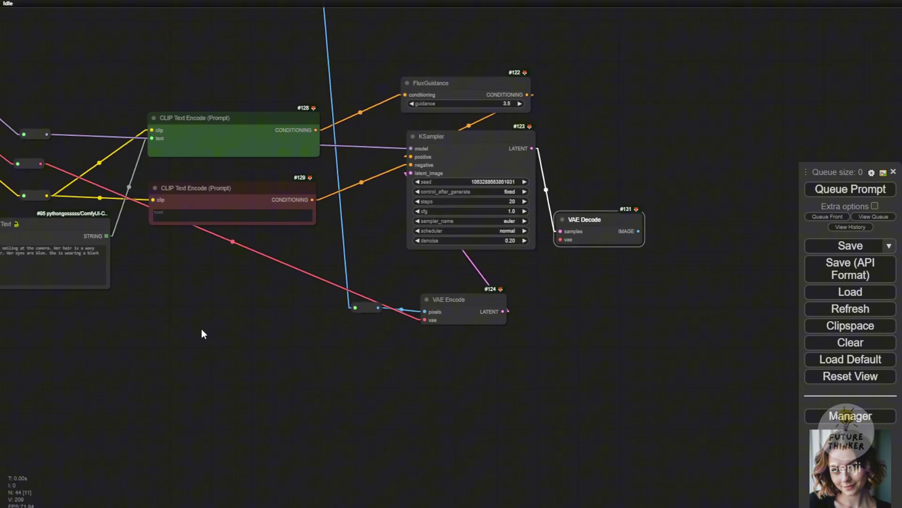
scroll(198, 329, down, 2)
drag(66, 192, 496, 255)
drag(556, 270, 458, 201)
click(475, 289)
scroll(423, 312, down, 2)
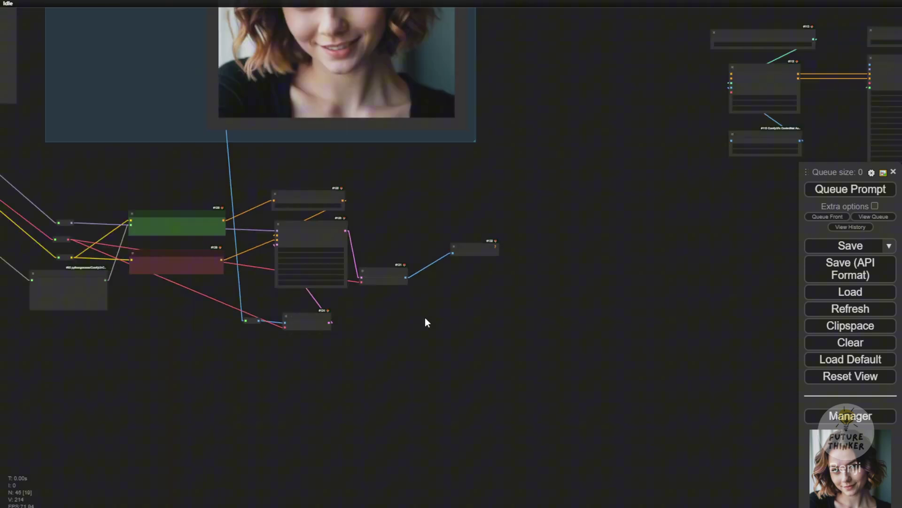
Enlarge the new Preview Image node, position it beside VAE Decode, and run the workflow
drag(499, 260, 714, 501)
drag(535, 253, 507, 186)
drag(546, 141, 551, 352)
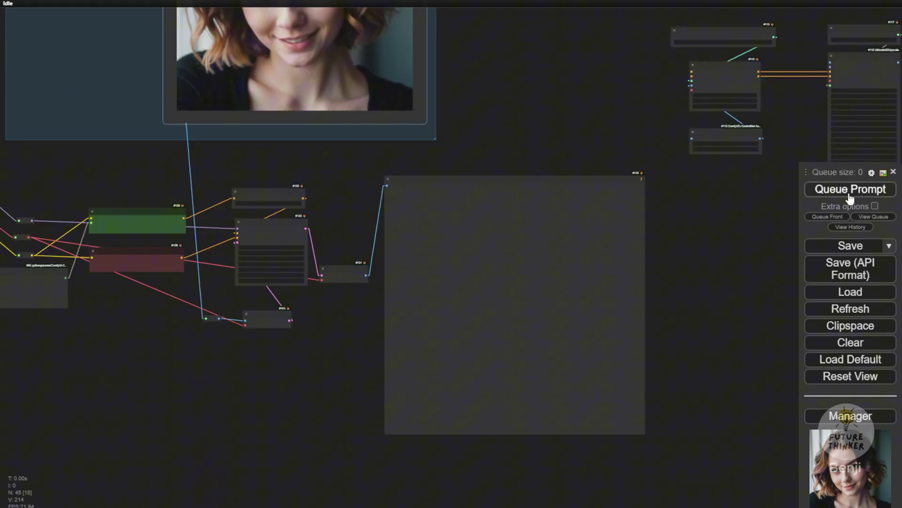
click(851, 195)
drag(240, 145, 358, 111)
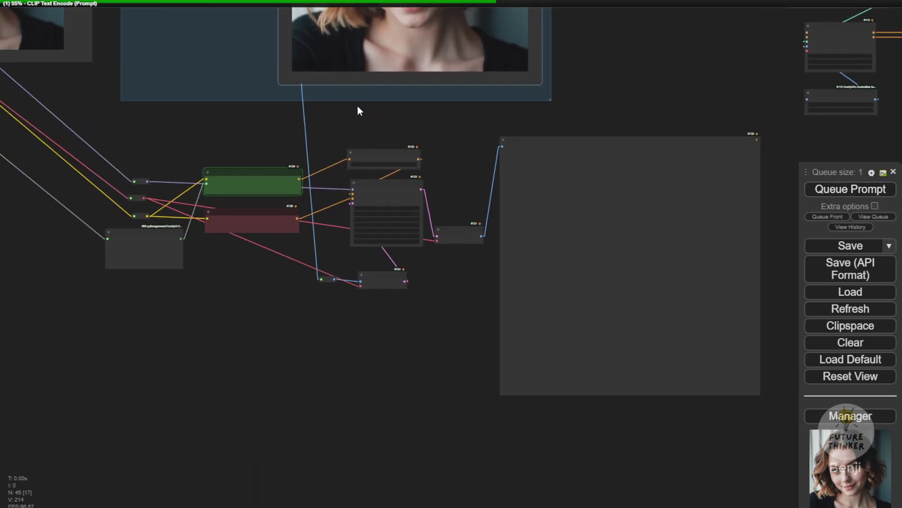
Examine the second sampling pass's nodes and its refined portrait preview while the workflow runs
scroll(284, 162, up, 4)
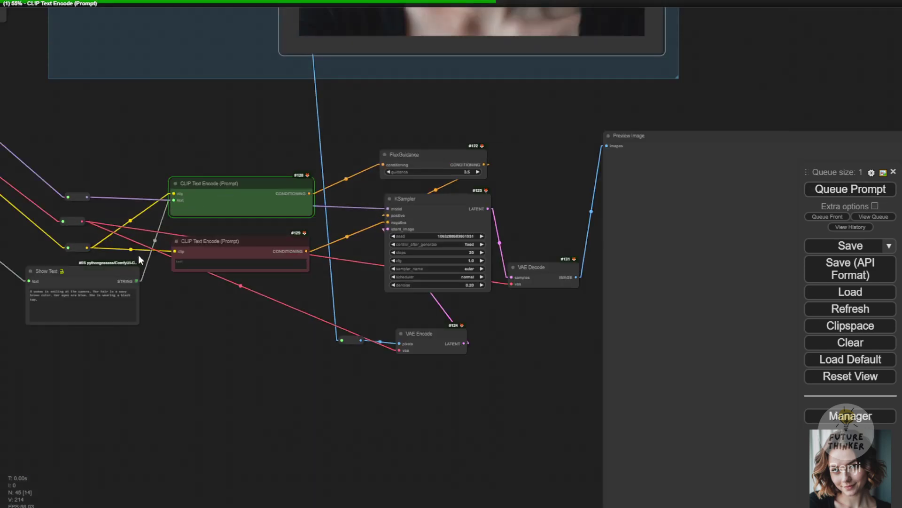
scroll(186, 214, up, 2)
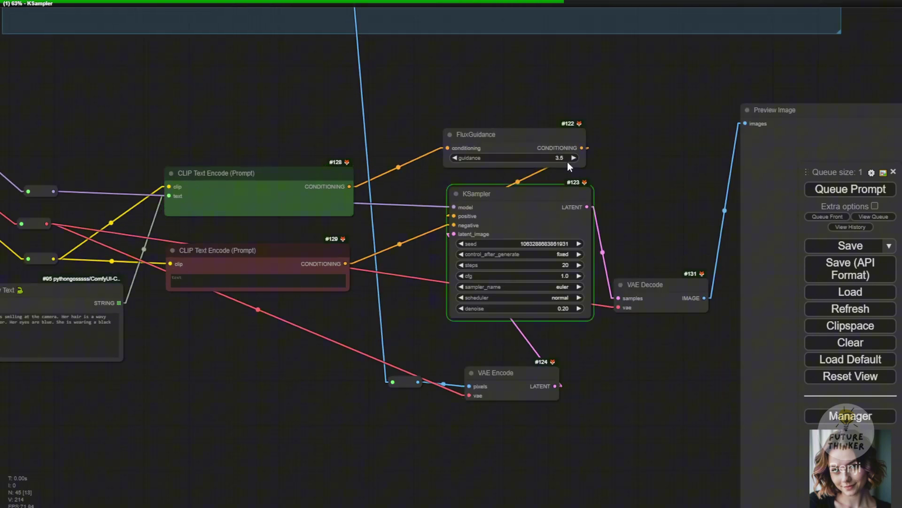
drag(651, 174, 504, 169)
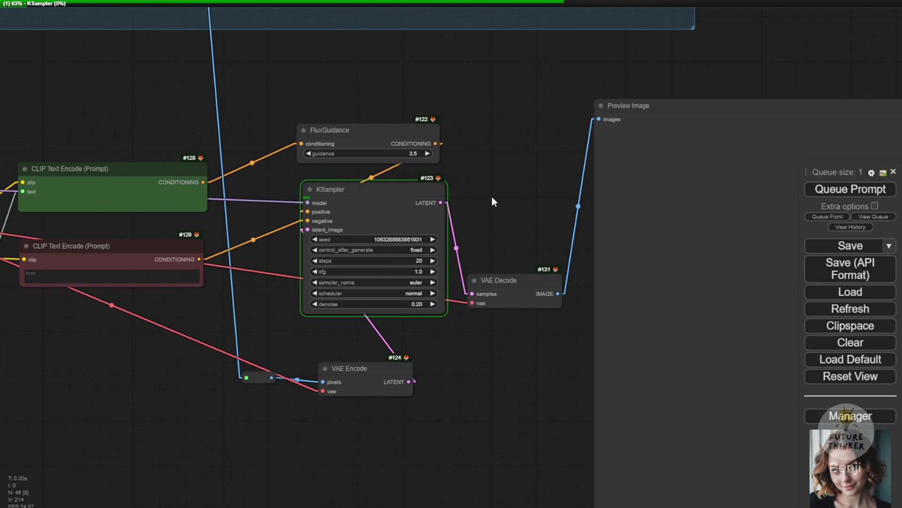
scroll(485, 201, down, 3)
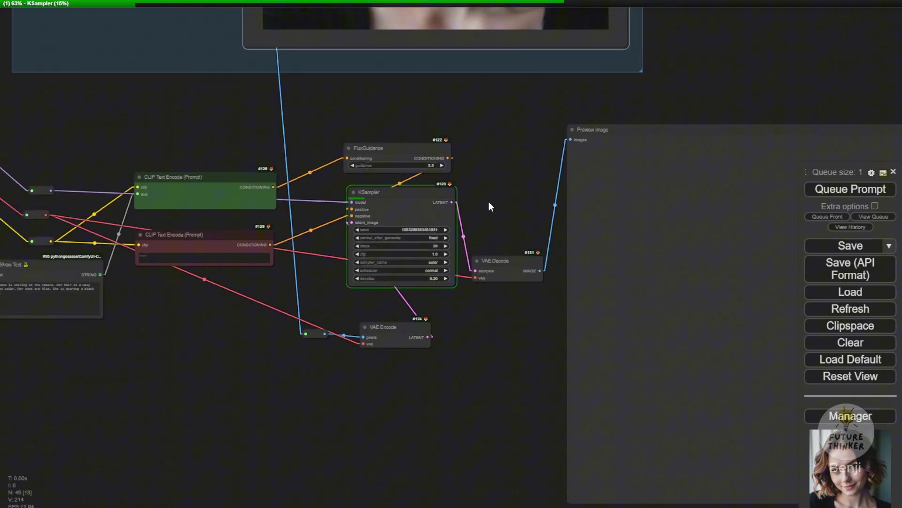
drag(500, 205, 289, 187)
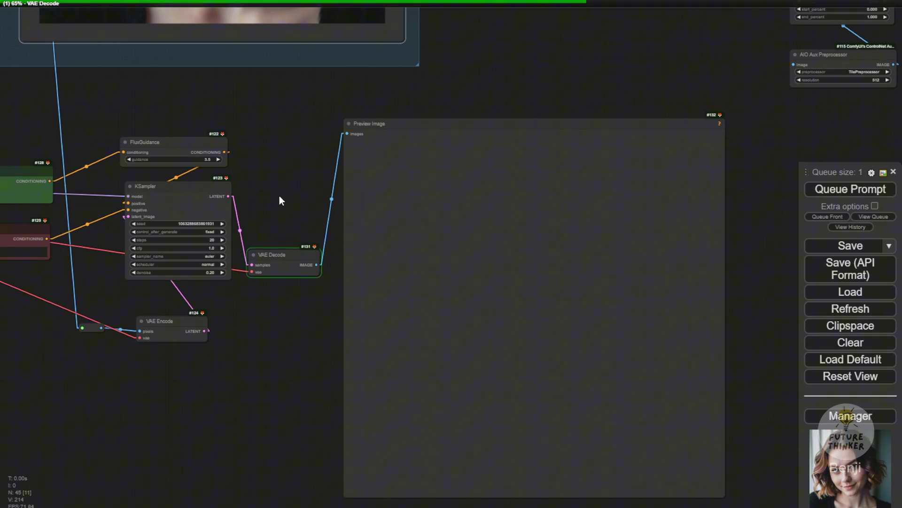
scroll(279, 195, down, 8)
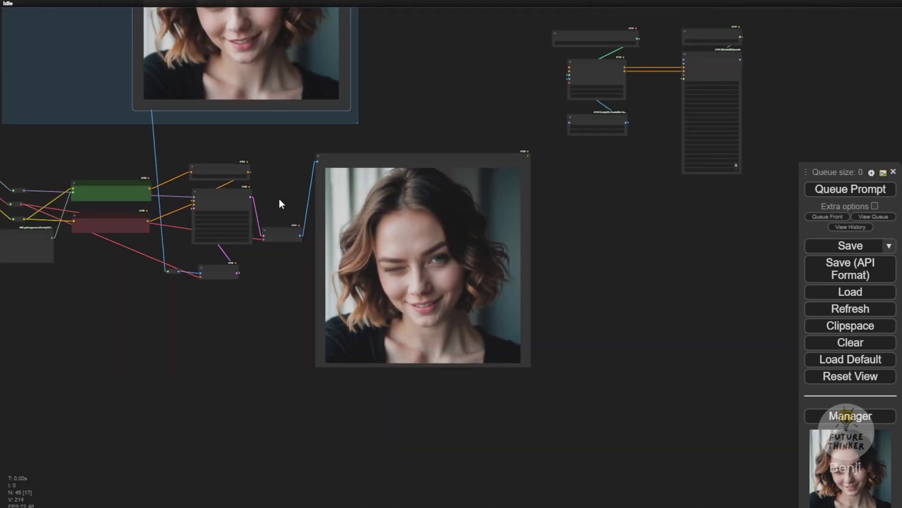
scroll(312, 266, up, 5)
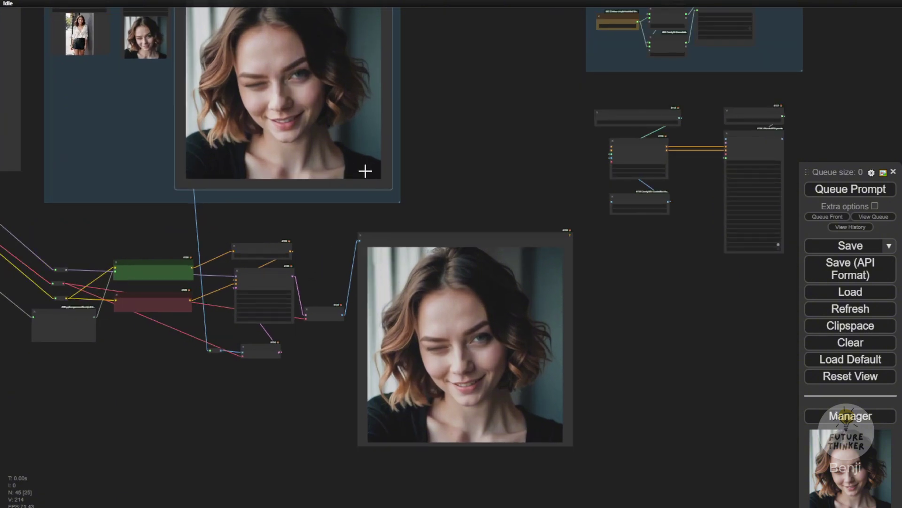
Shift the second pass's Preview Image node slightly and enlarge it to compare the refined portrait with the expression editor's output
mouse_move(488, 232)
mouse_down()
mouse_move(480, 230)
mouse_move(483, 218)
mouse_up()
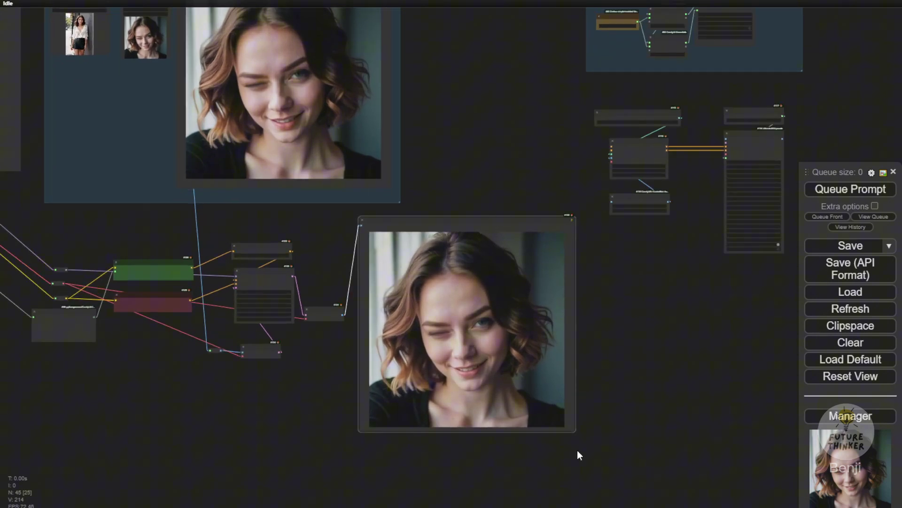
drag(573, 430, 588, 467)
scroll(298, 318, up, 4)
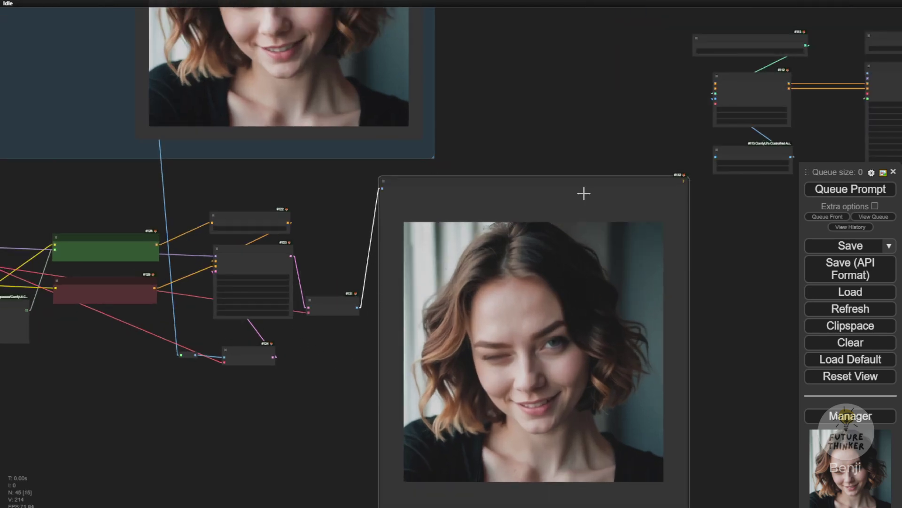
drag(717, 349, 719, 451)
scroll(652, 371, down, 2)
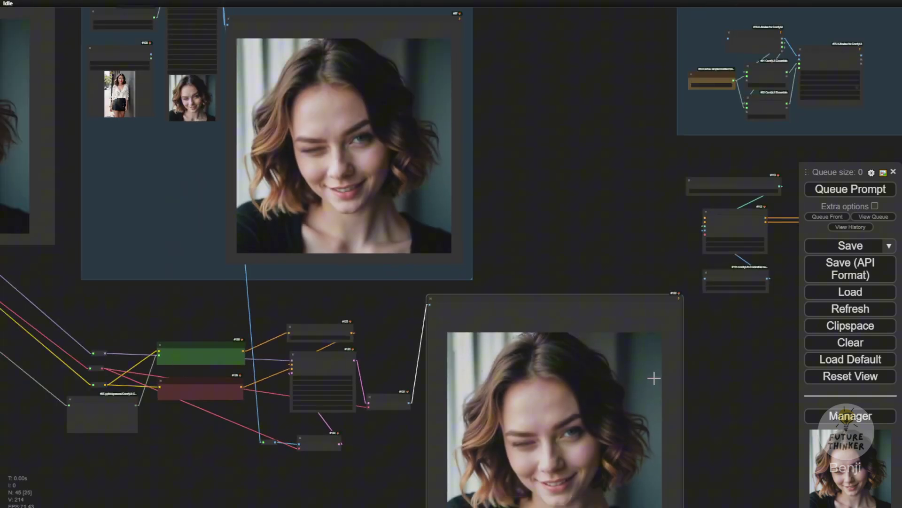
drag(377, 307, 397, 397)
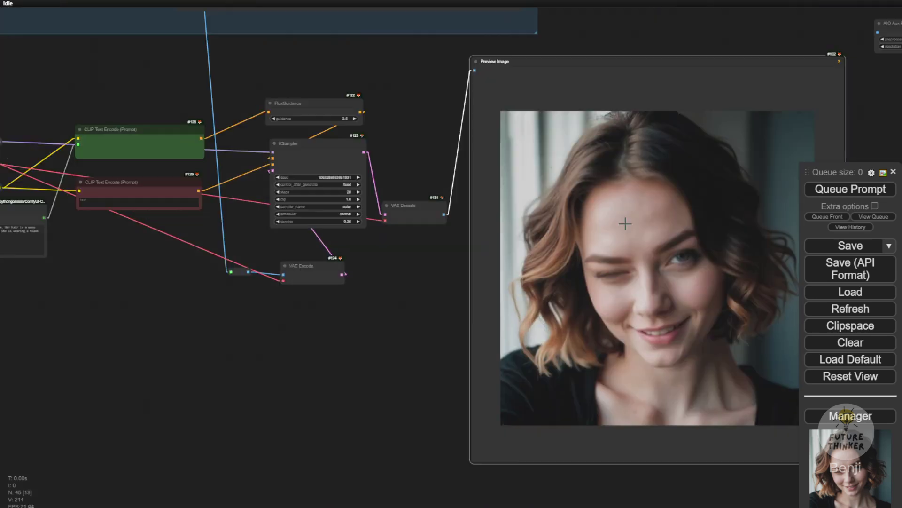
Adjust the second-pass KSampler's denoise, rerun the workflow and inspect the refined portrait
click(348, 220)
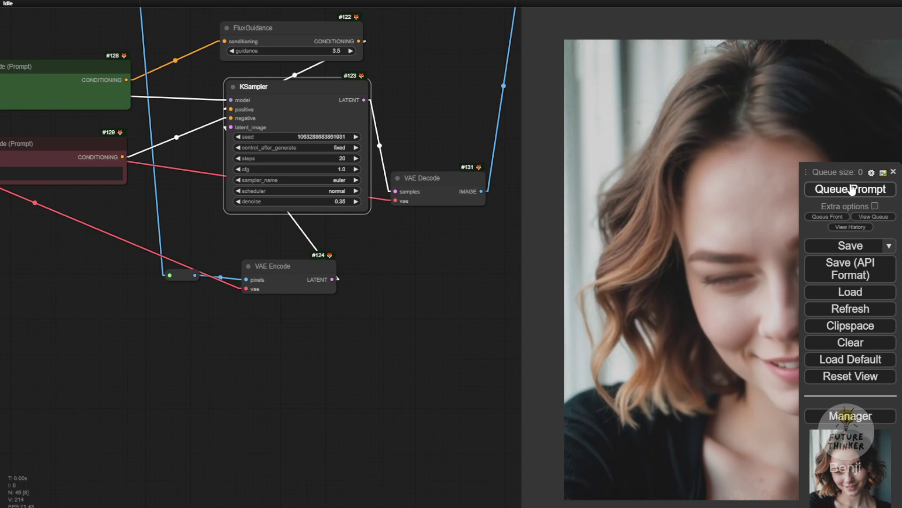
click(853, 188)
scroll(339, 197, down, 2)
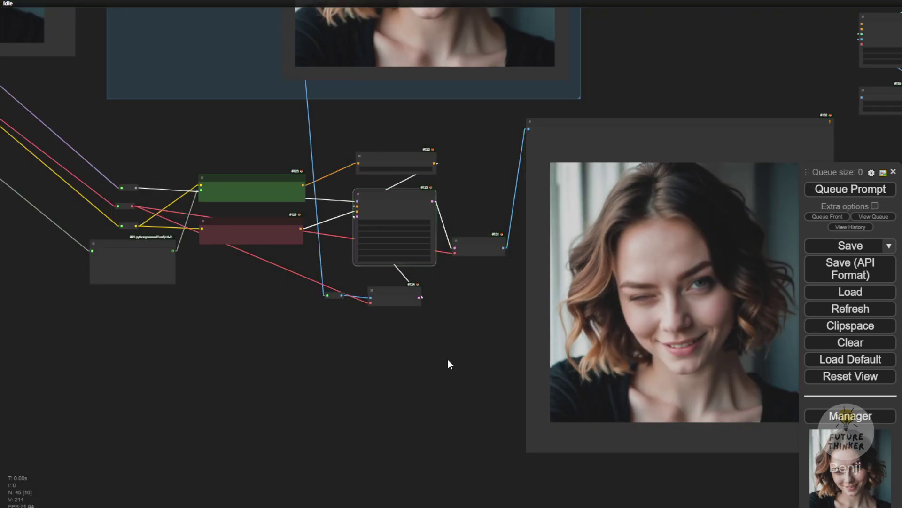
drag(448, 358, 309, 374)
scroll(308, 373, down, 3)
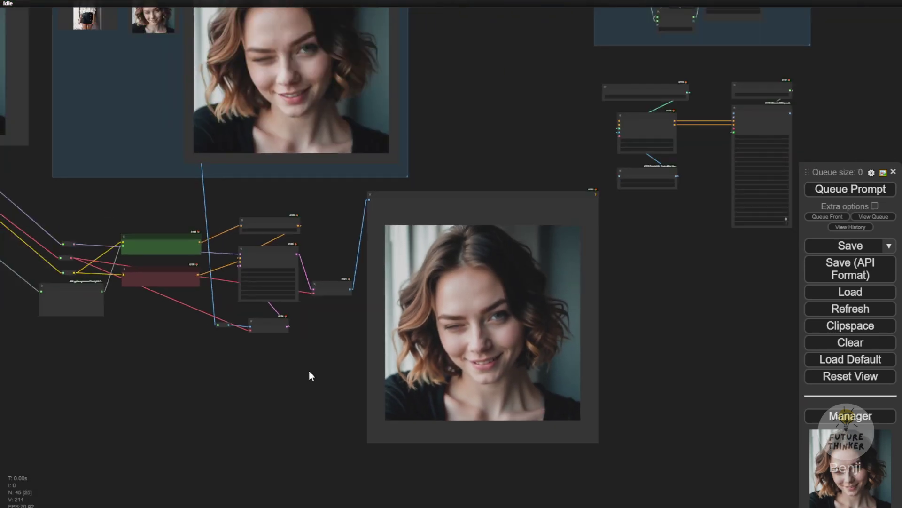
scroll(512, 345, up, 3)
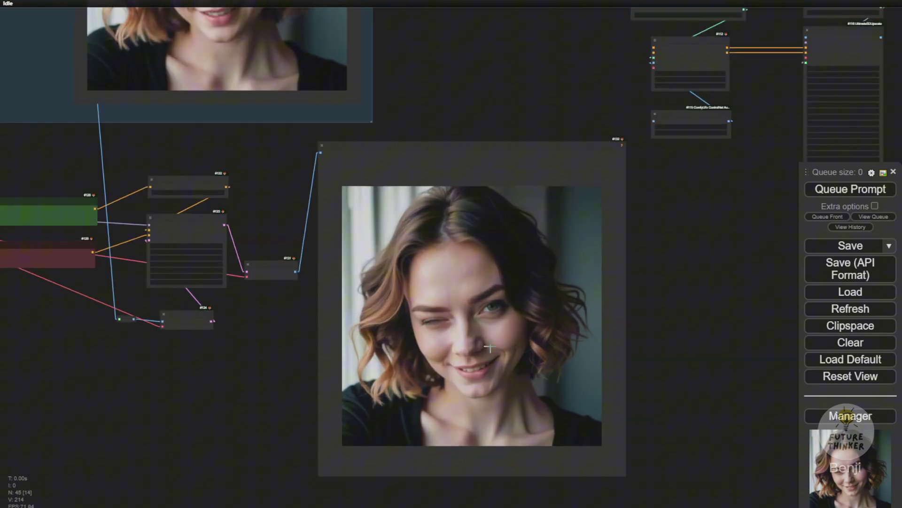
Enlarge the Upscaler 1 group frame to enclose the ControlNet, AIO Aux Preprocessor, Load Upscale Model and Ultimate SD Upscale nodes
scroll(663, 314, down, 1)
drag(669, 312, 431, 356)
drag(240, 205, 164, 353)
scroll(414, 59, up, 7)
drag(409, 57, 445, 108)
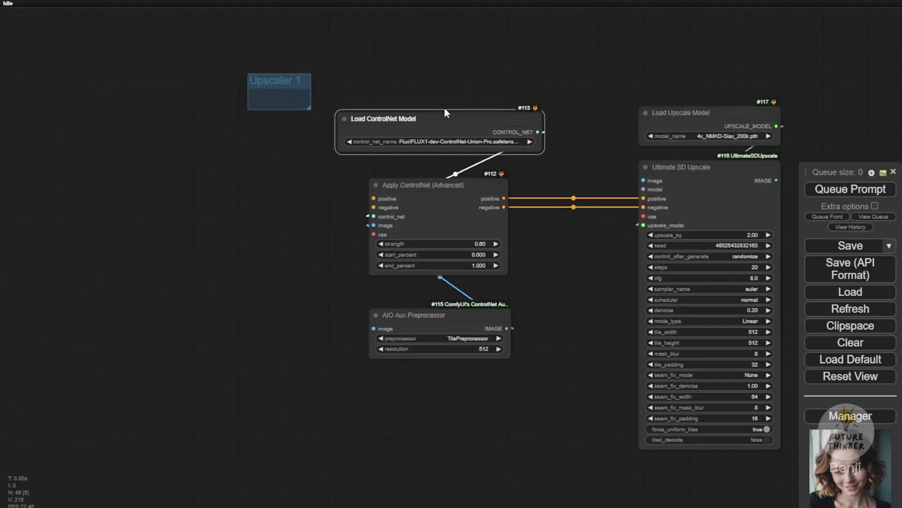
scroll(508, 85, down, 3)
drag(534, 75, 499, 100)
drag(314, 106, 785, 412)
scroll(774, 117, up, 3)
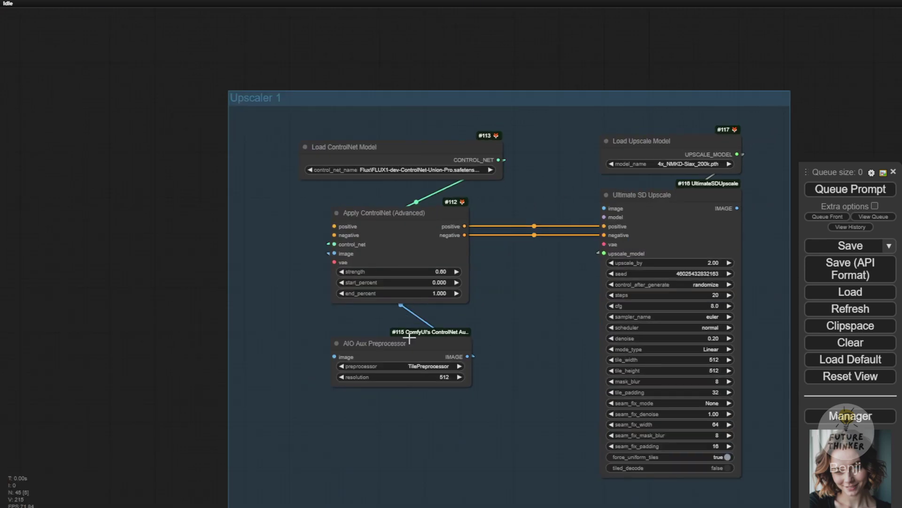
Move the AIO Aux Preprocessor, Apply ControlNet and Load ControlNet Model nodes closer to Ultimate SD Upscale inside the Upscaler 1 group
drag(409, 338, 495, 329)
drag(408, 221, 486, 221)
drag(470, 148, 535, 156)
Position the Flux CN Upscale group directly above the Upscaler 1 group
scroll(585, 254, down, 8)
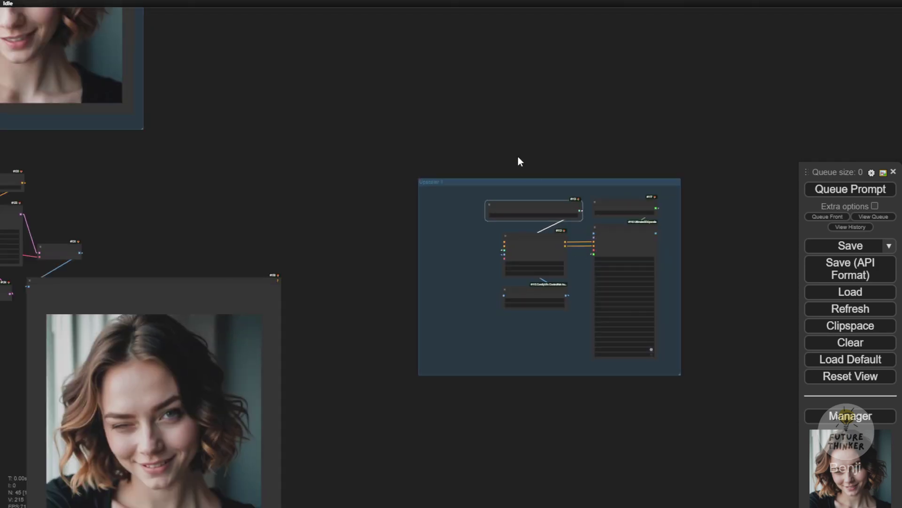
scroll(517, 118, down, 1)
drag(518, 113, 521, 345)
drag(511, 126, 566, 248)
scroll(629, 330, up, 7)
drag(614, 373, 622, 267)
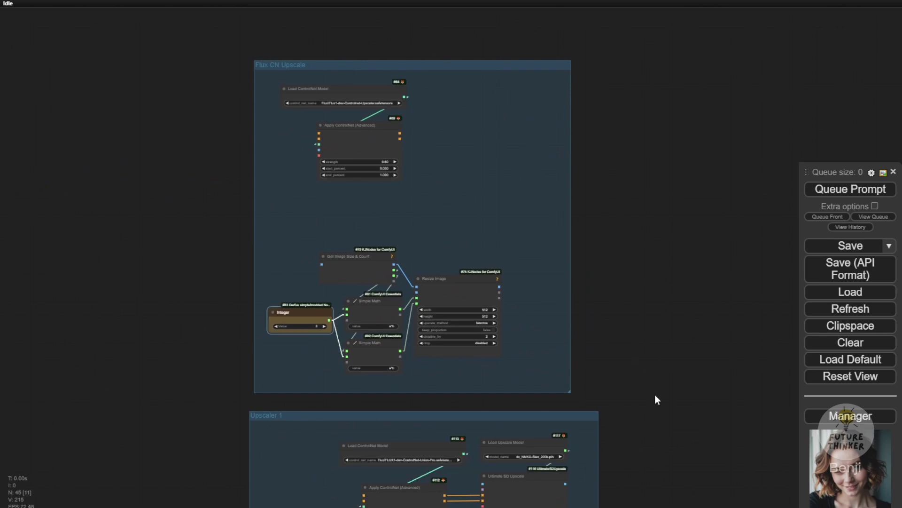
Place the Load Upscale Model node just above Ultimate SD Upscale and widen it slightly
drag(657, 400, 626, 189)
scroll(630, 306, up, 5)
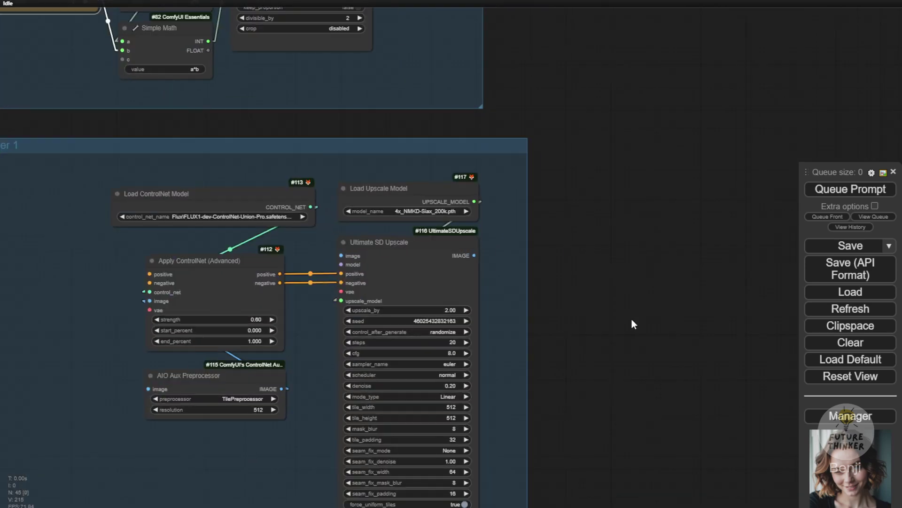
drag(619, 326, 743, 277)
scroll(653, 248, up, 4)
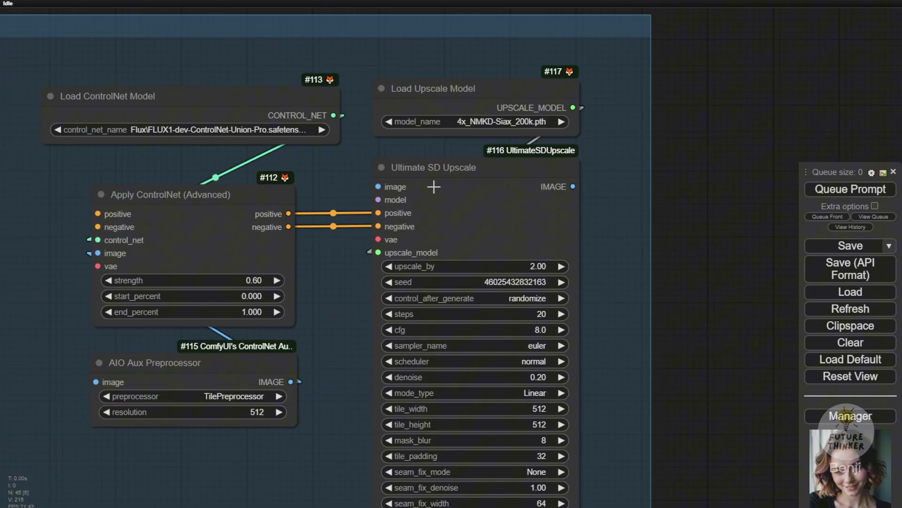
drag(465, 106, 323, 303)
scroll(393, 295, up, 3)
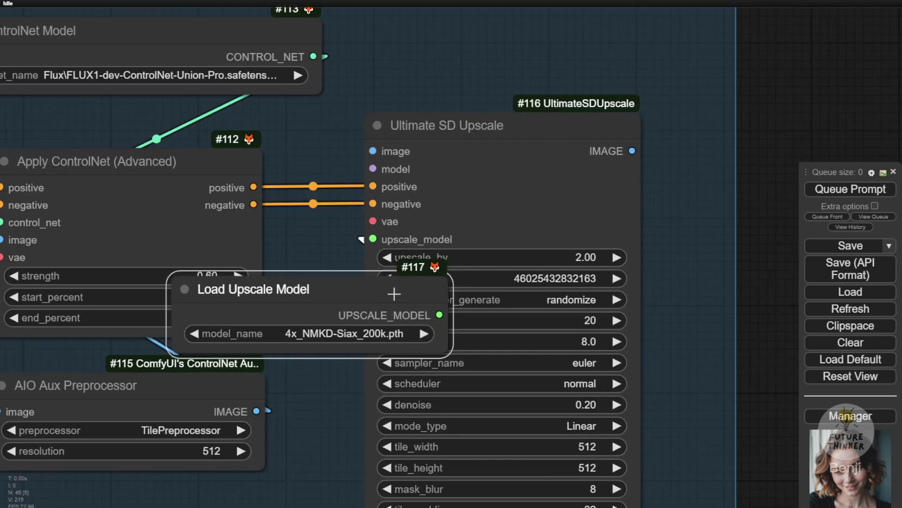
scroll(393, 294, up, 3)
scroll(383, 296, down, 6)
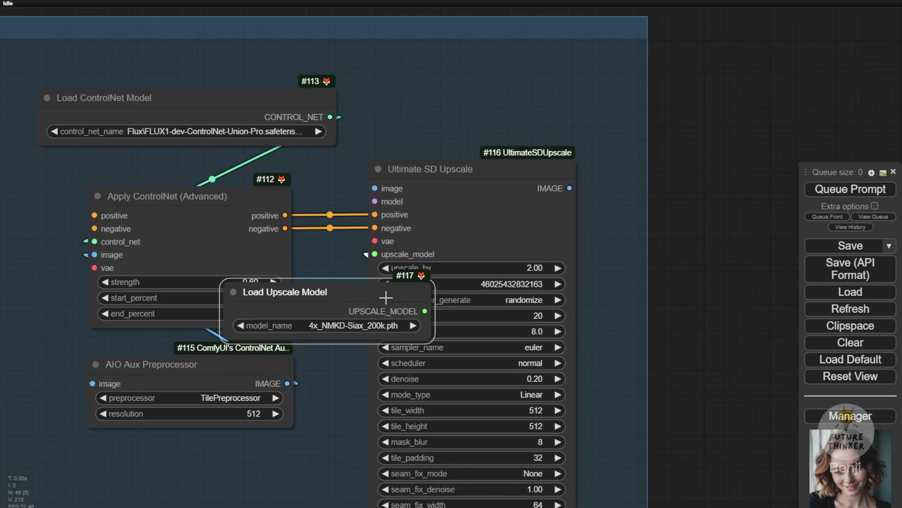
drag(382, 296, 522, 93)
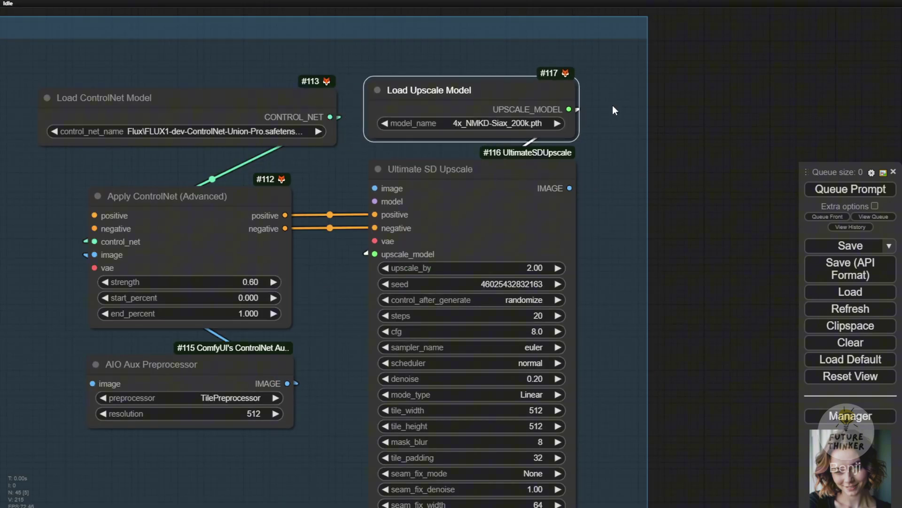
drag(575, 133, 598, 133)
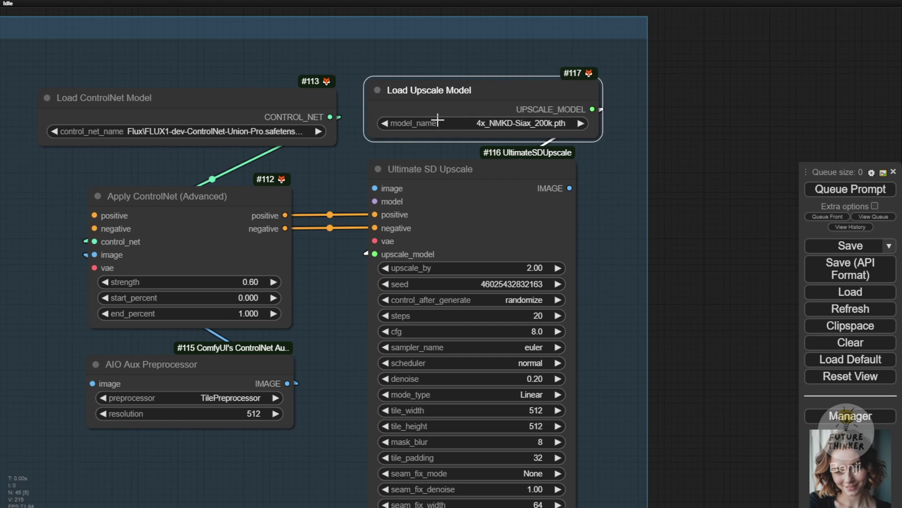
drag(502, 95, 494, 94)
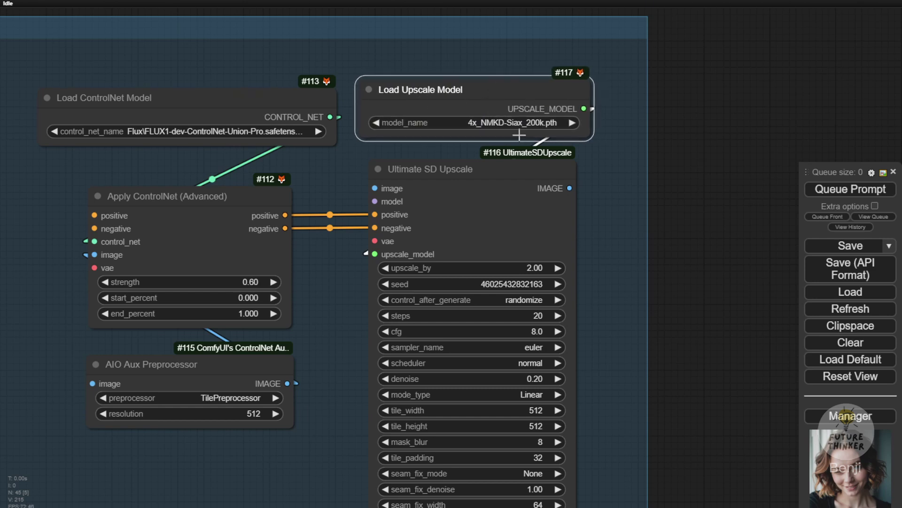
Examine the Flux CN Upscale group's ControlNet, KSampler and image resizing nodes and their connections
scroll(630, 235, down, 7)
drag(658, 121, 712, 350)
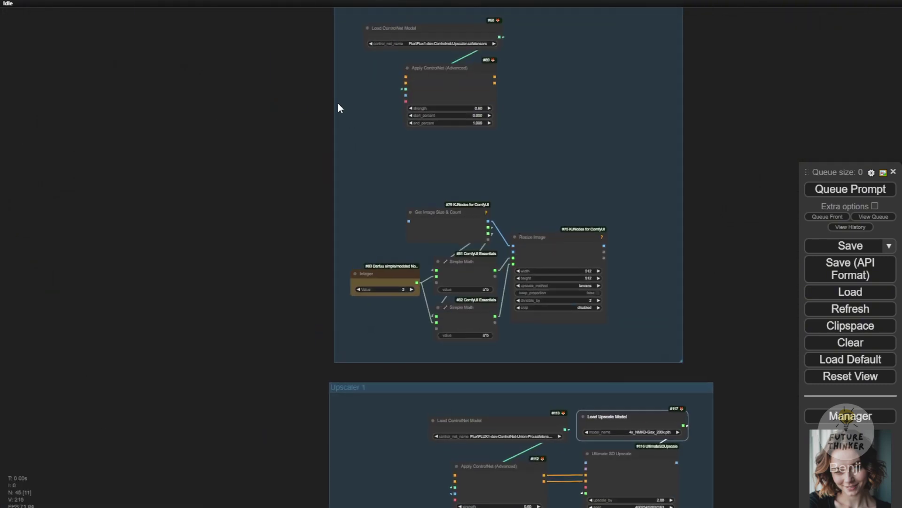
drag(301, 102, 317, 180)
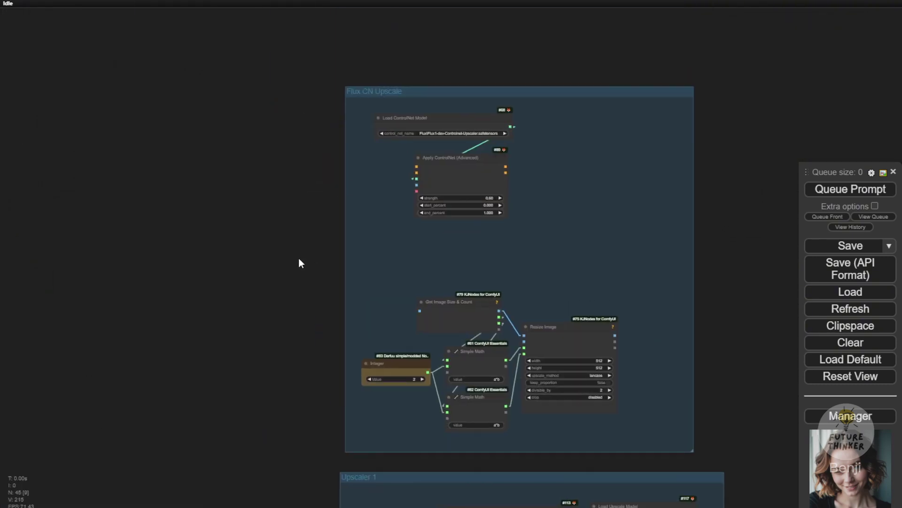
scroll(377, 235, up, 7)
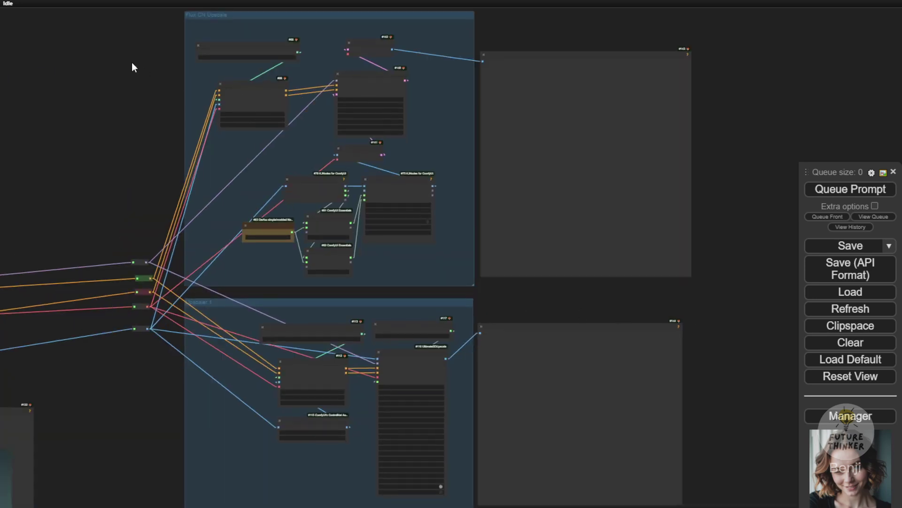
drag(189, 53, 221, 140)
scroll(224, 138, up, 4)
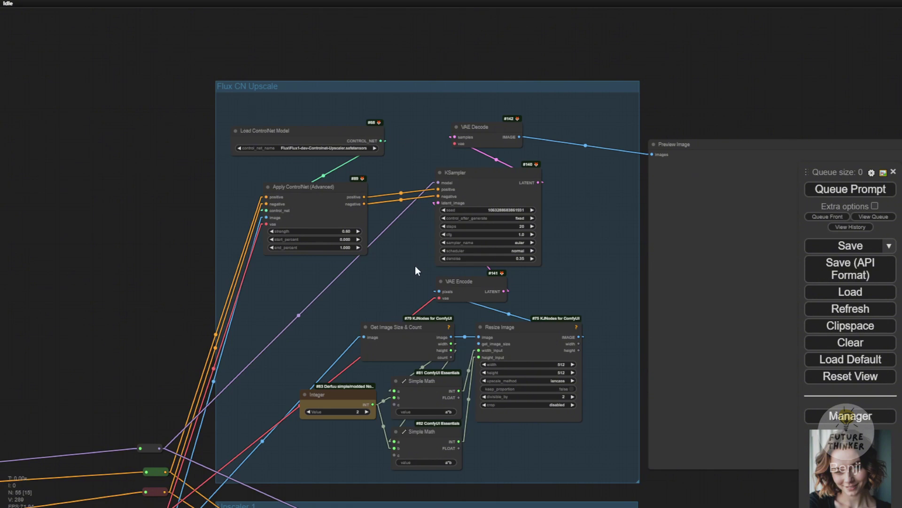
Mute all nodes in the Flux CN Upscale group
scroll(415, 266, down, 3)
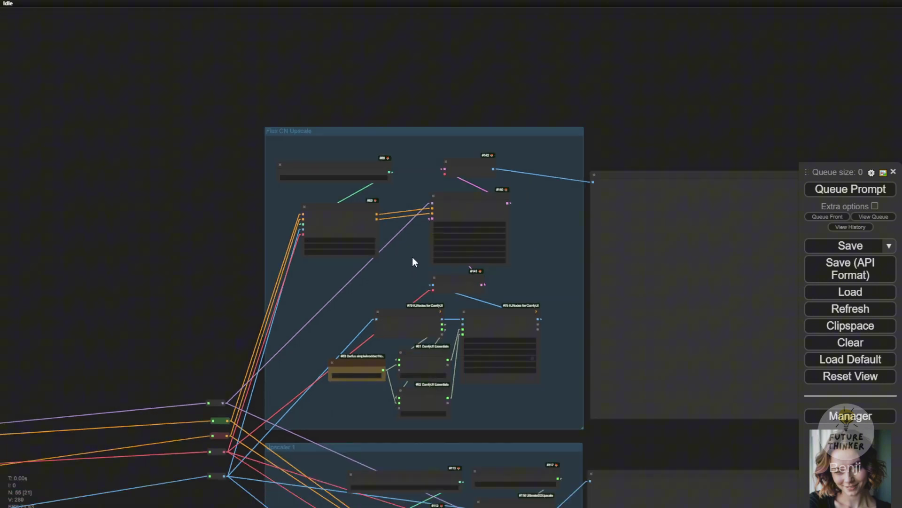
right_click(357, 140)
click(367, 261)
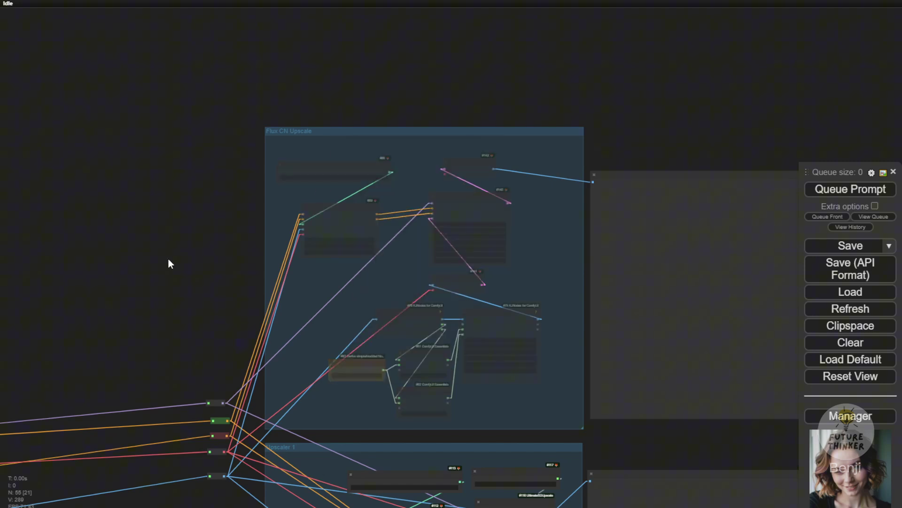
Tidy the Upscaler 1 group by shifting its ControlNet, preprocessor, Load Upscale Model and Ultimate SD Upscale nodes away from the preview
scroll(168, 259, down, 3)
drag(181, 266, 157, 151)
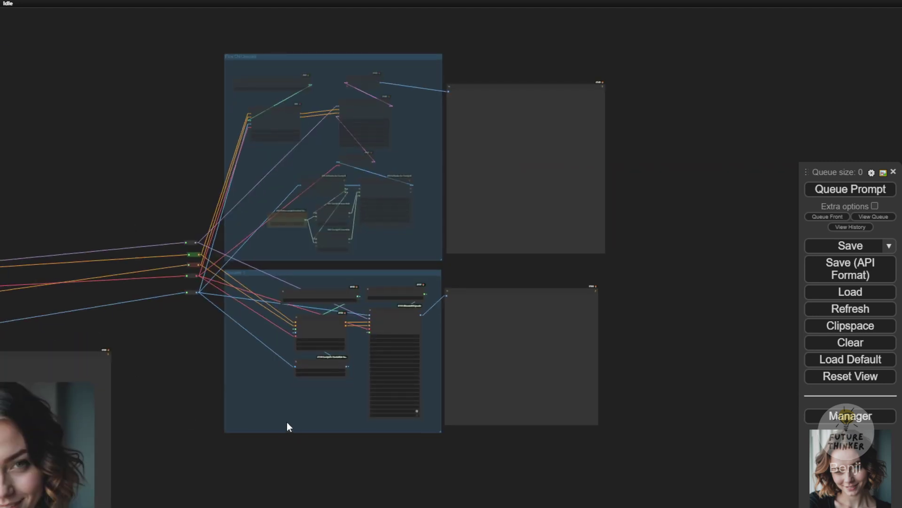
scroll(280, 426, up, 8)
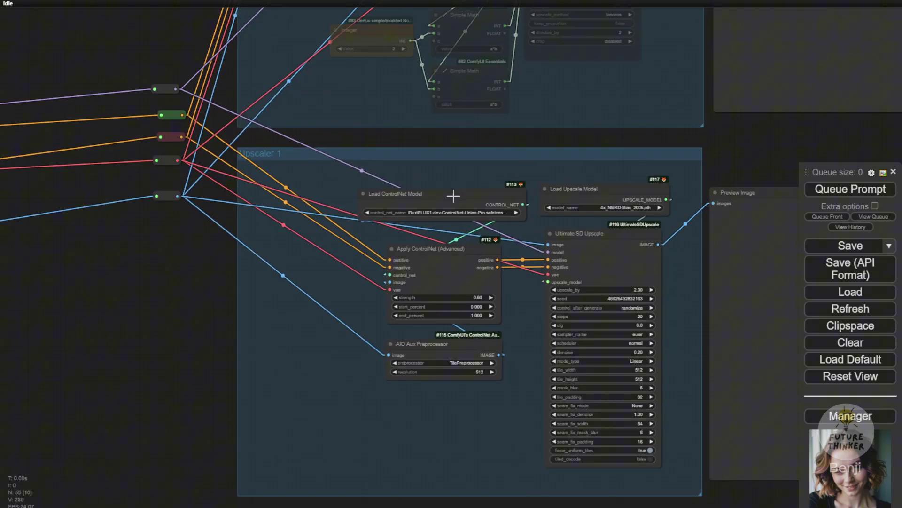
drag(426, 254, 384, 248)
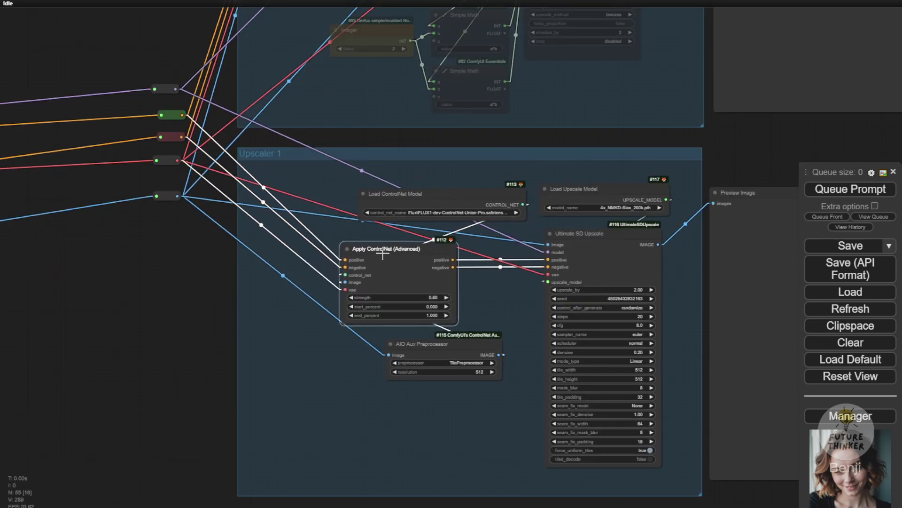
drag(404, 197, 381, 191)
drag(405, 365, 356, 364)
drag(638, 188, 624, 177)
drag(603, 250, 569, 247)
scroll(231, 306, down, 7)
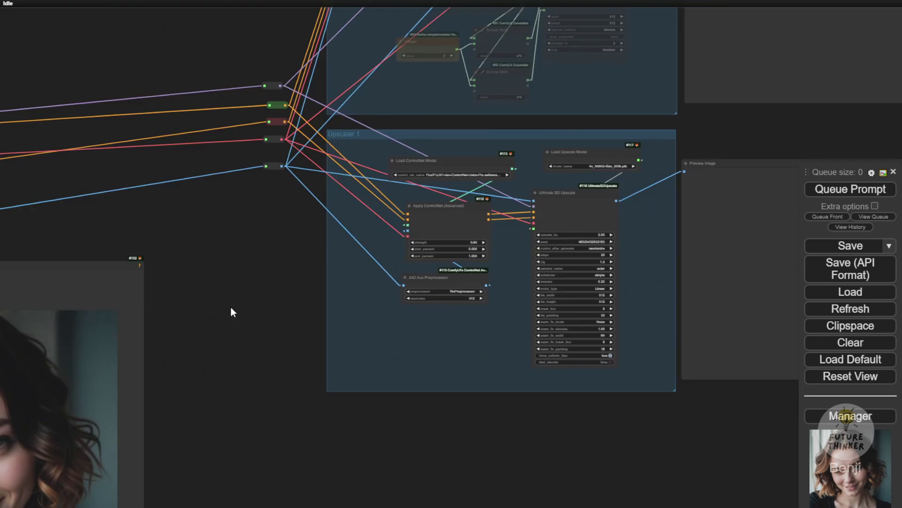
Run the workflow with the Upscaler 1 group active to generate the Ultimate SD upscaled portrait
drag(256, 305, 445, 369)
click(880, 189)
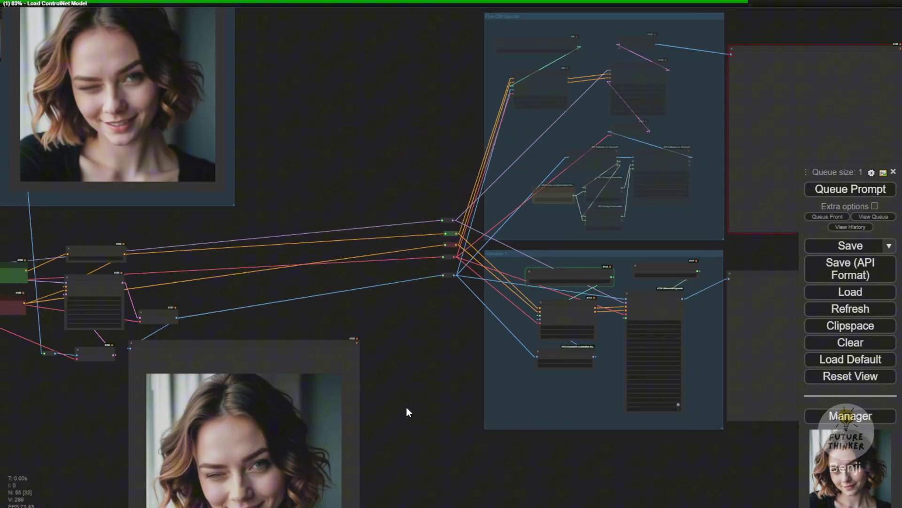
drag(415, 411, 433, 268)
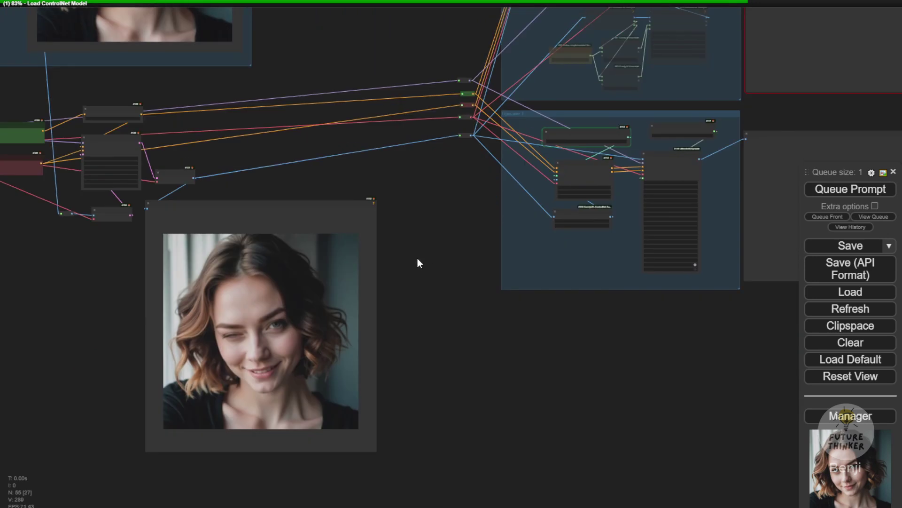
drag(361, 205, 448, 159)
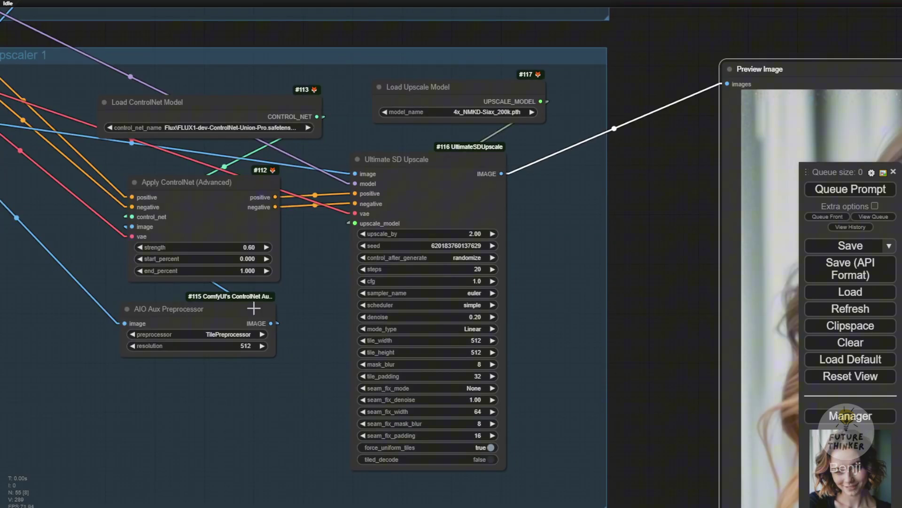
Review the AIO Aux Preprocessor settings and shift the Ultimate SD Upscale node further away from Apply ControlNet
click(235, 313)
scroll(293, 327, up, 2)
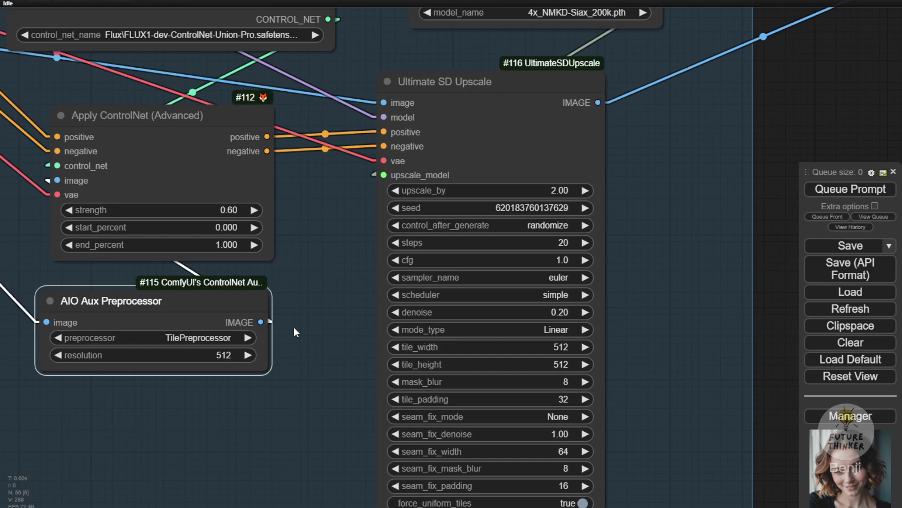
scroll(307, 285, down, 2)
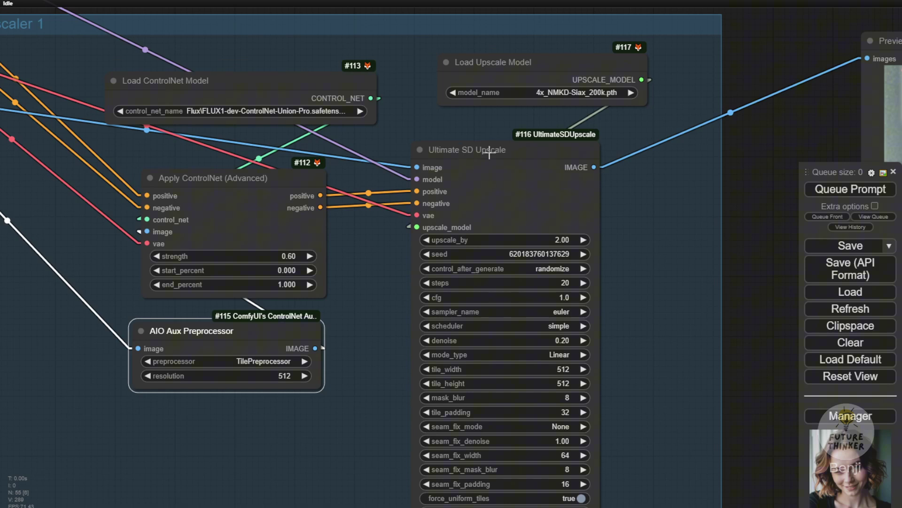
drag(479, 153, 523, 152)
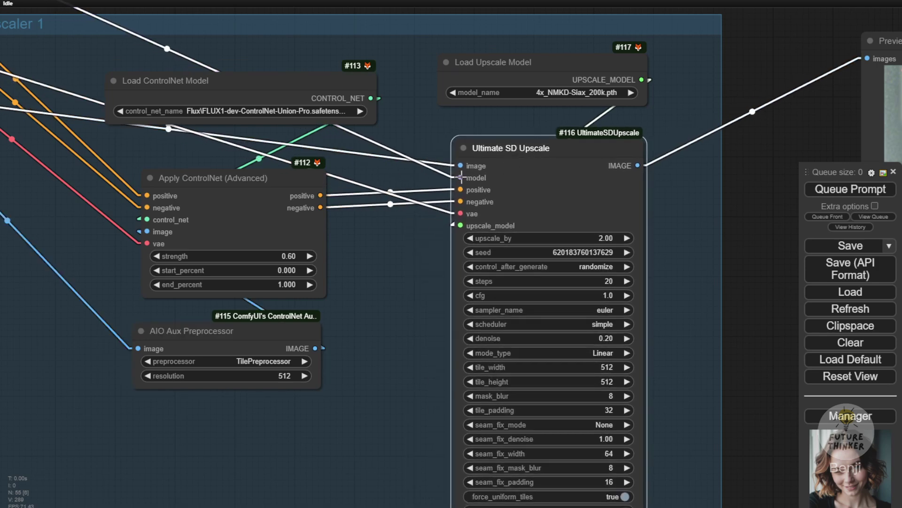
Check the initial generation nodes and run the workflow with the Flux CN Upscale group enabled
scroll(403, 278, down, 8)
drag(169, 300, 824, 293)
drag(225, 349, 643, 416)
drag(170, 216, 517, 505)
drag(255, 272, 487, 451)
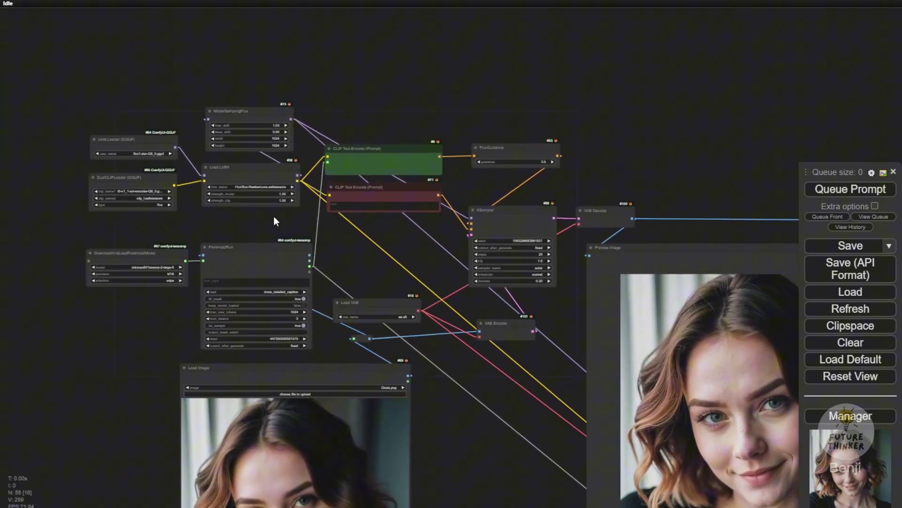
scroll(155, 154, up, 3)
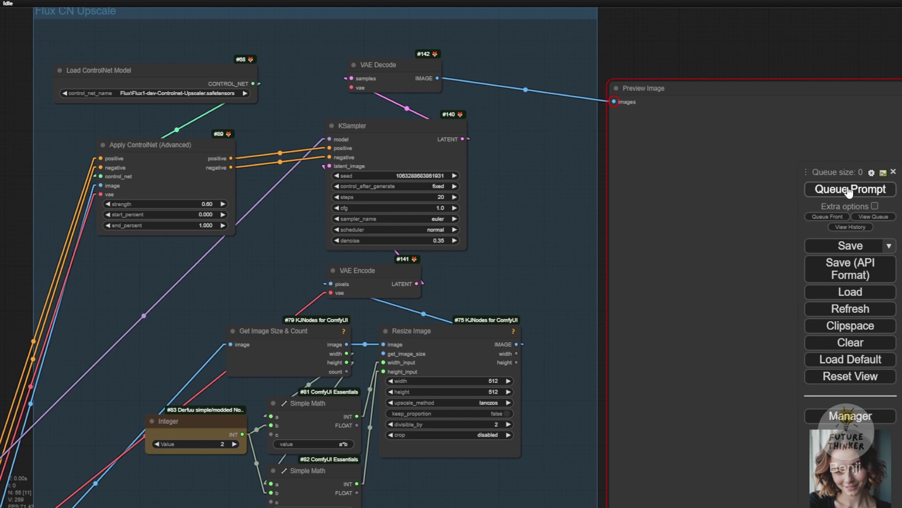
click(849, 192)
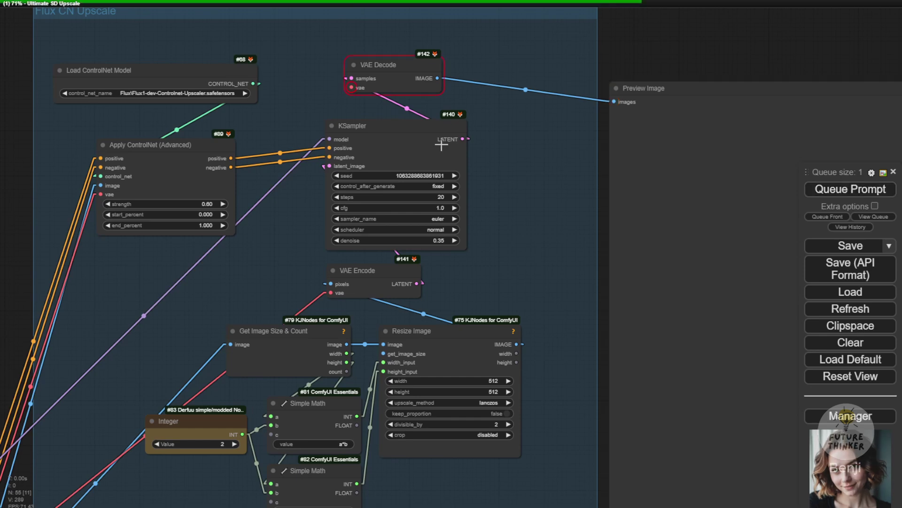
Connect the VAE reroute to the vae input of the Flux CN Upscale group's VAE Decode, and view the running queue
scroll(258, 241, down, 4)
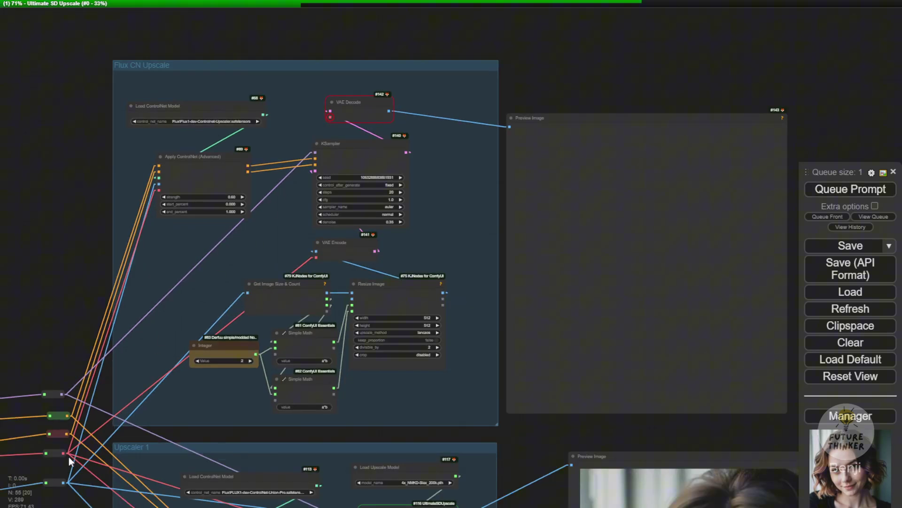
drag(64, 453, 332, 118)
scroll(422, 129, up, 4)
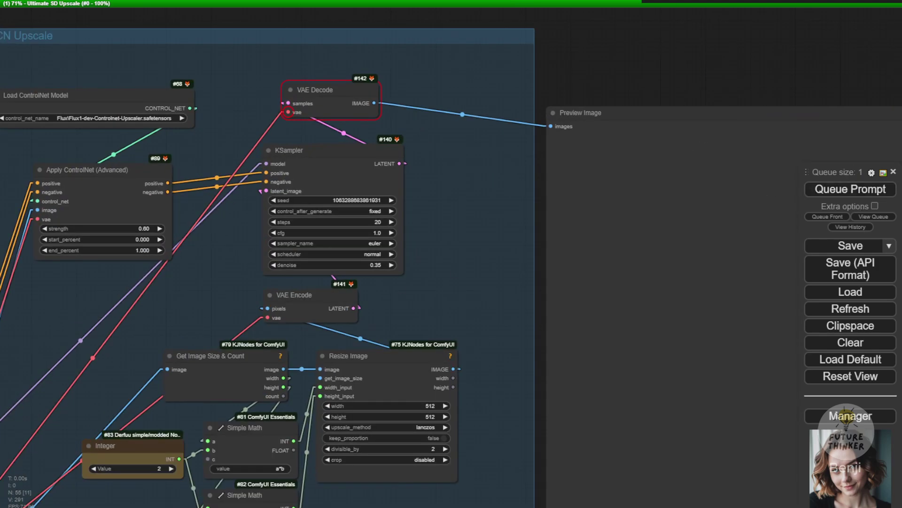
click(872, 218)
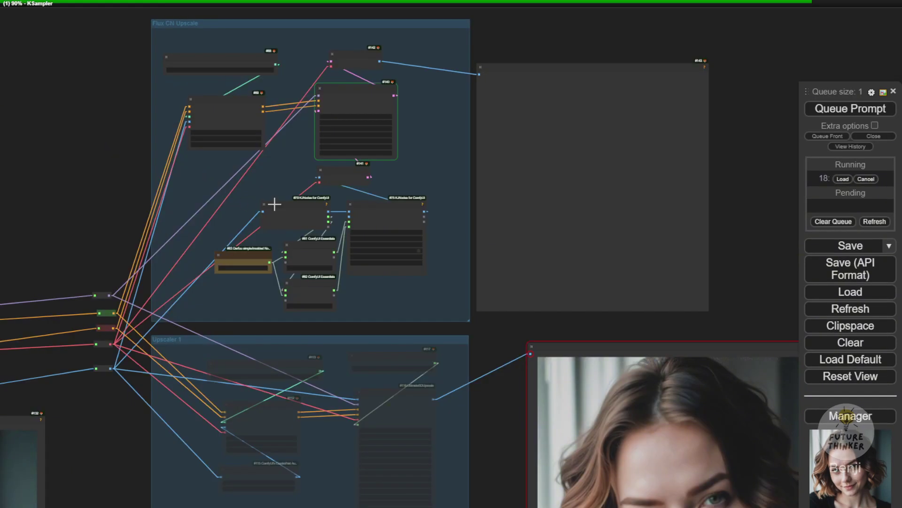
scroll(274, 203, up, 2)
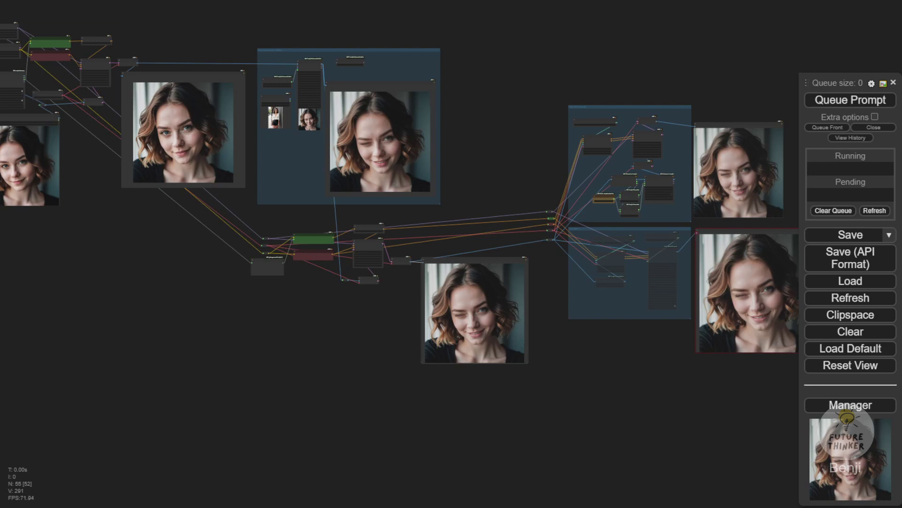
Move the Flux CN Upscale preview up and enlarge both upscaler preview nodes to compare their portraits
drag(722, 71, 446, 13)
scroll(620, 131, up, 5)
drag(433, 63, 436, 7)
drag(528, 227, 574, 178)
scroll(675, 295, down, 4)
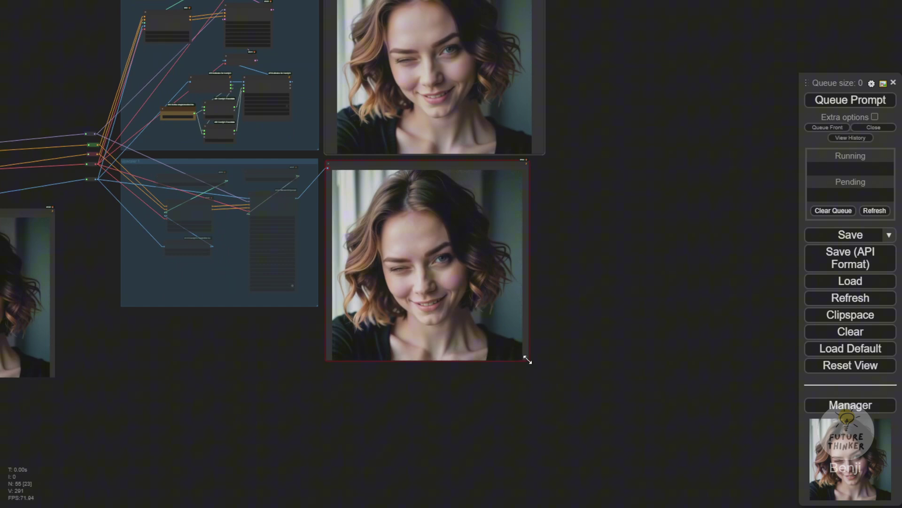
drag(527, 360, 558, 383)
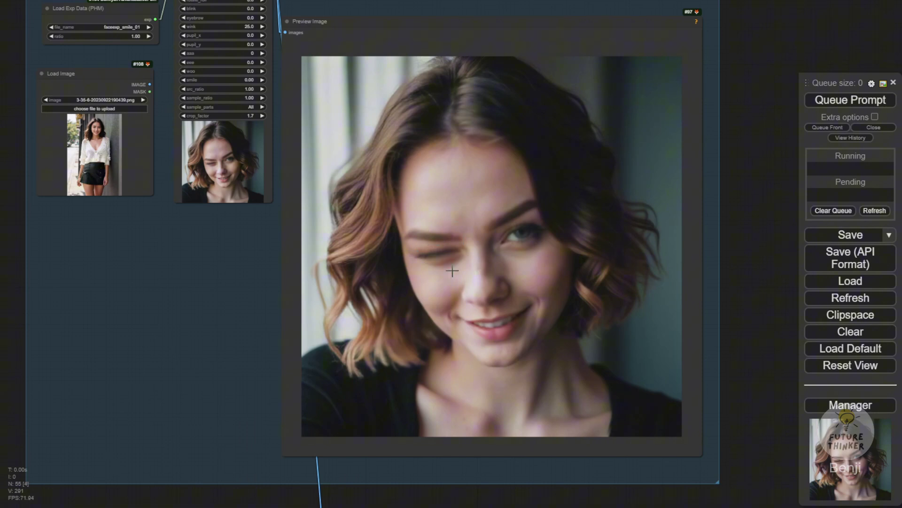
Add a group around the second-pass Flux nodes and their preview, directly below the Face Expression Editor group
scroll(448, 274, down, 5)
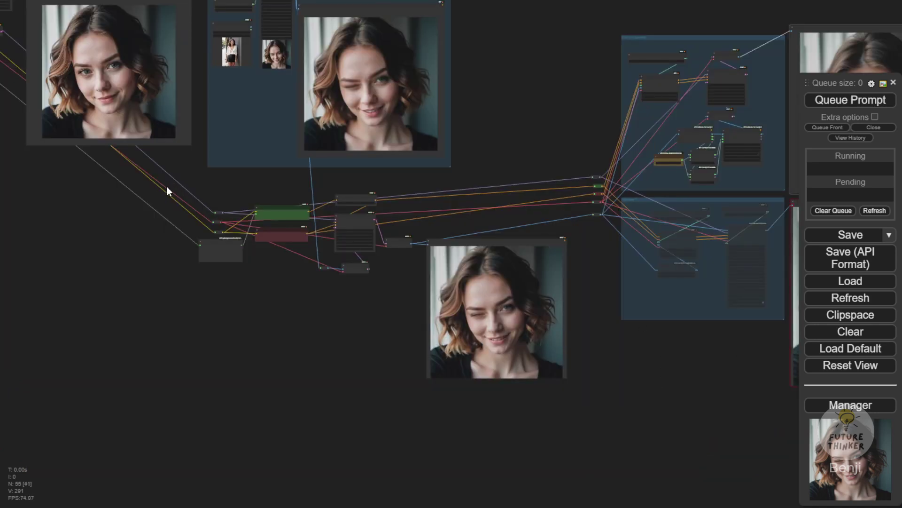
right_click(166, 185)
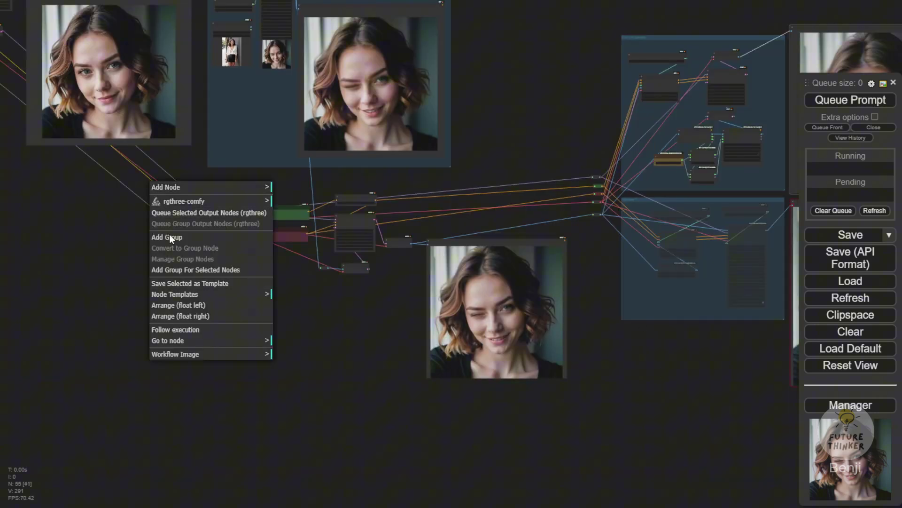
click(176, 240)
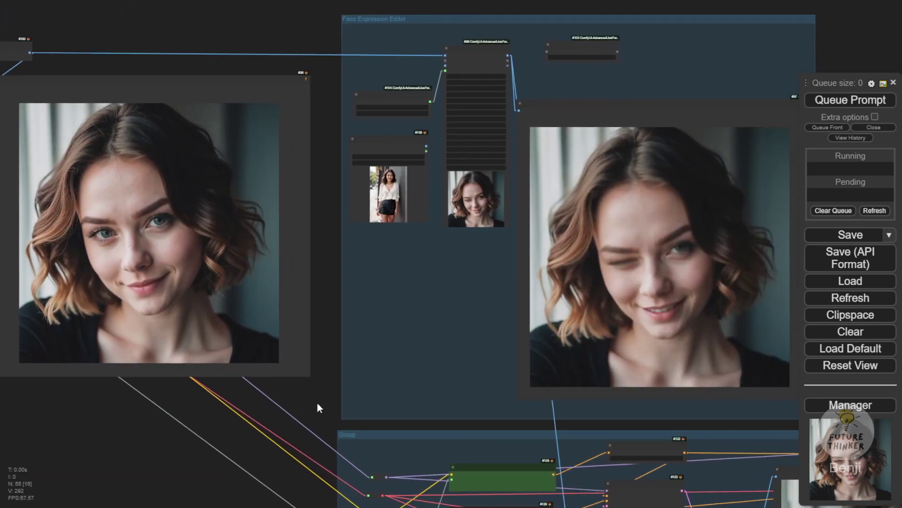
drag(317, 402, 102, 390)
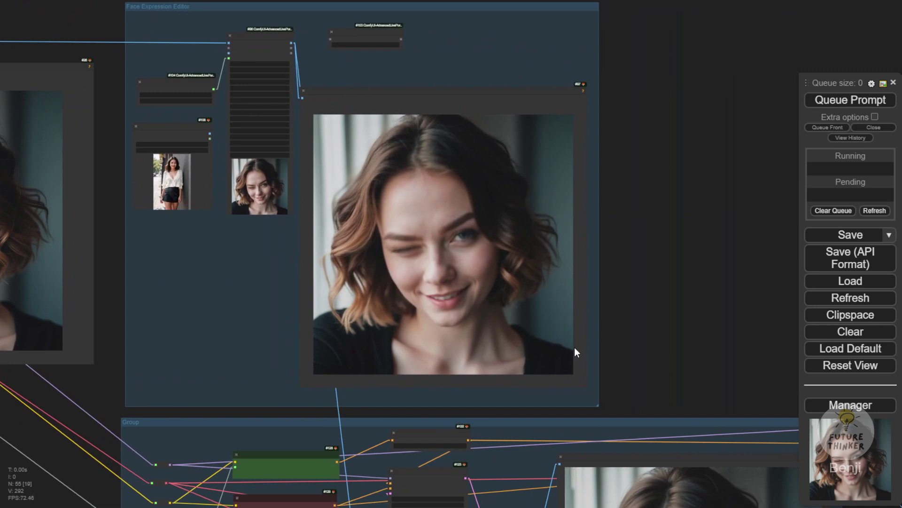
Examine the whole workflow from the initial portrait through expression editing and second pass to the two upscaler previews
scroll(582, 316, down, 3)
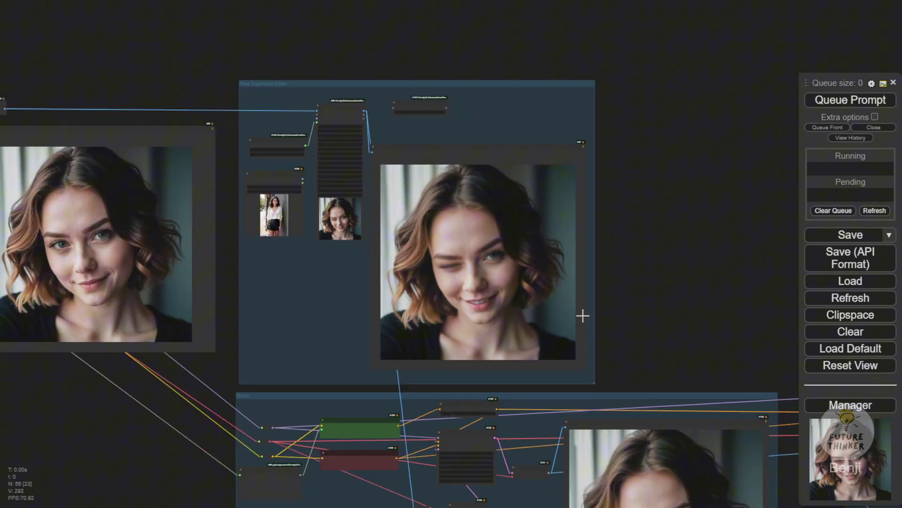
drag(157, 377, 238, 354)
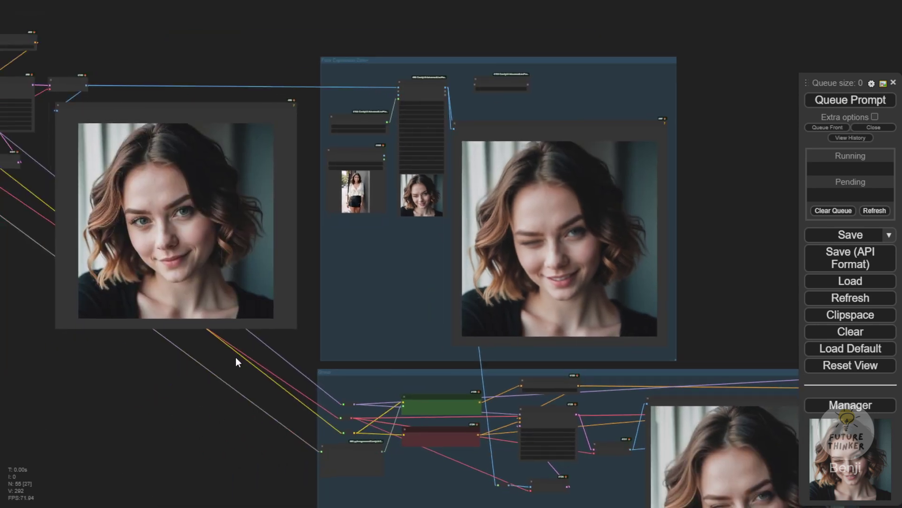
scroll(257, 438, down, 4)
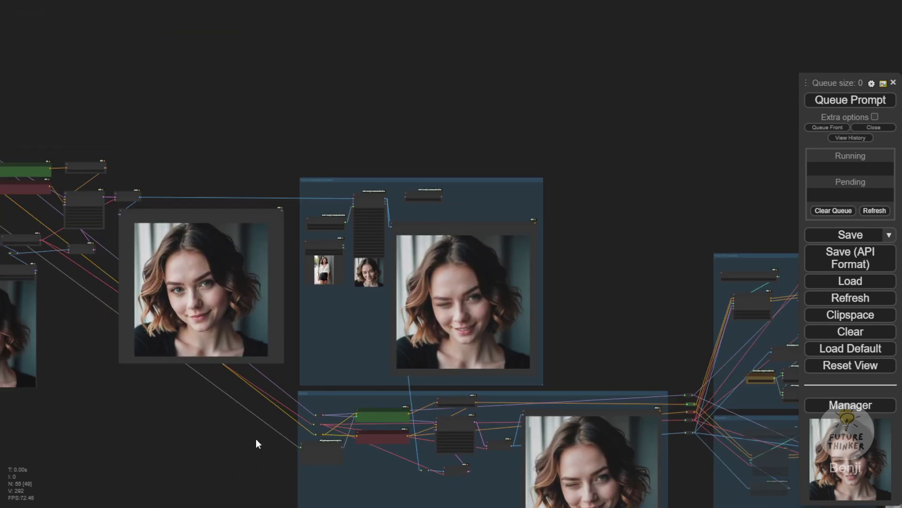
drag(254, 442, 0, 191)
drag(478, 404, 388, 475)
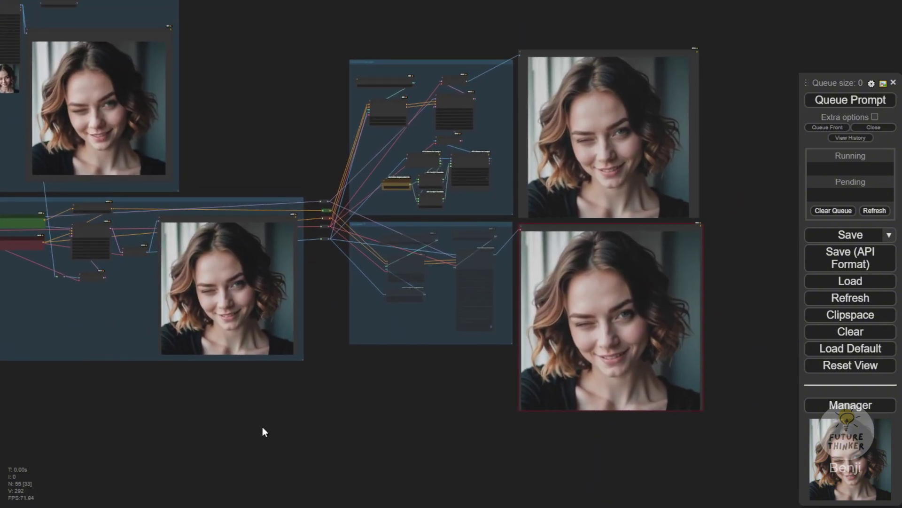
drag(246, 404, 258, 449)
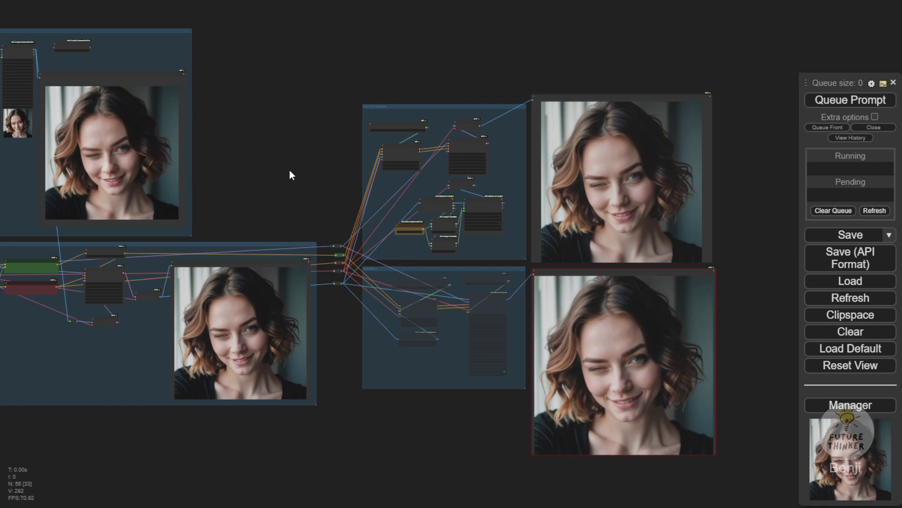
scroll(284, 168, down, 3)
drag(284, 167, 544, 150)
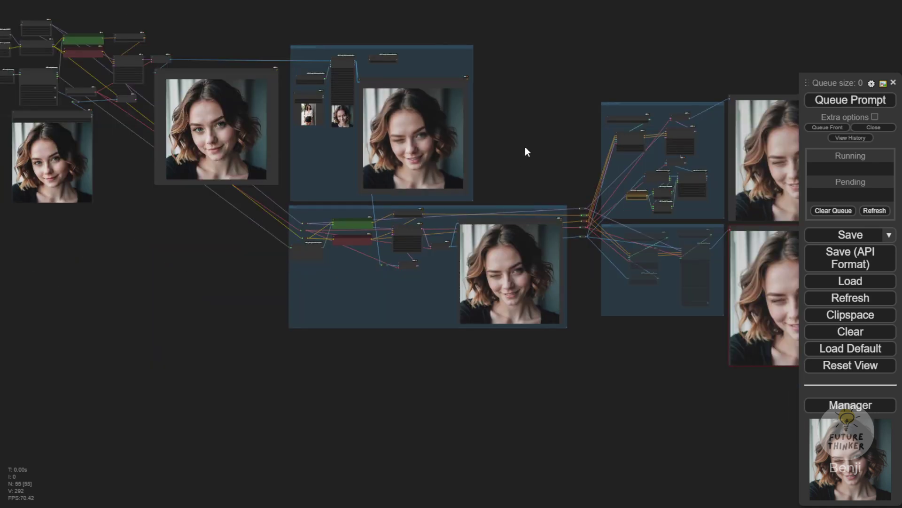
drag(527, 157, 484, 216)
scroll(629, 211, down, 1)
scroll(484, 216, down, 2)
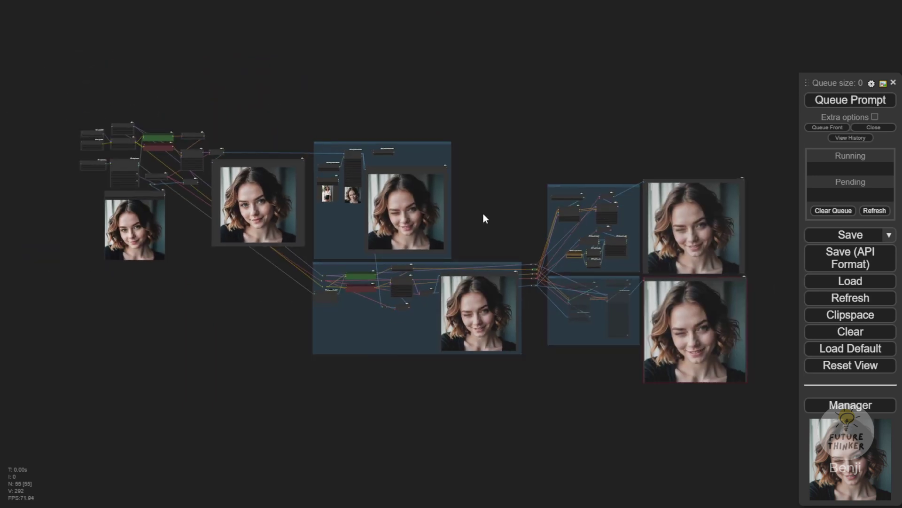
scroll(484, 215, up, 1)
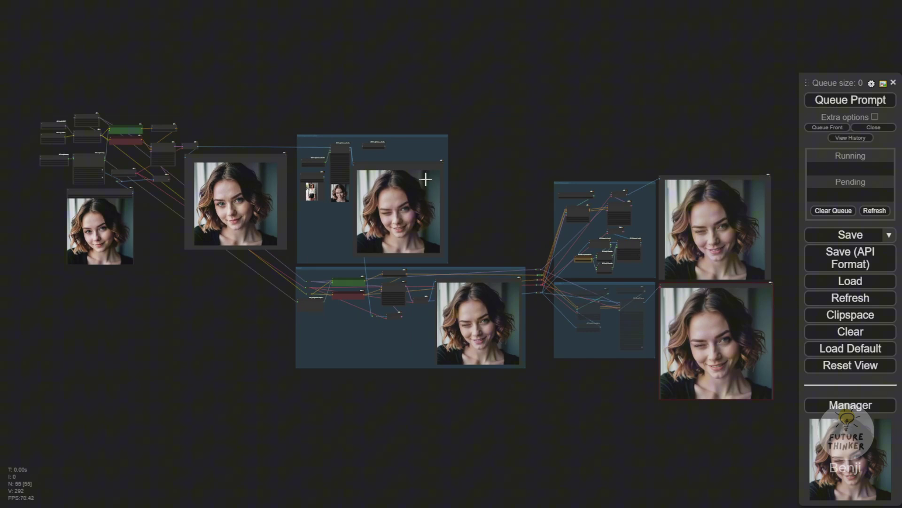
Tidy the Face Expression Editor group by moving Load Exp Data and Load Image up and Save Exp Data down
scroll(322, 182, up, 10)
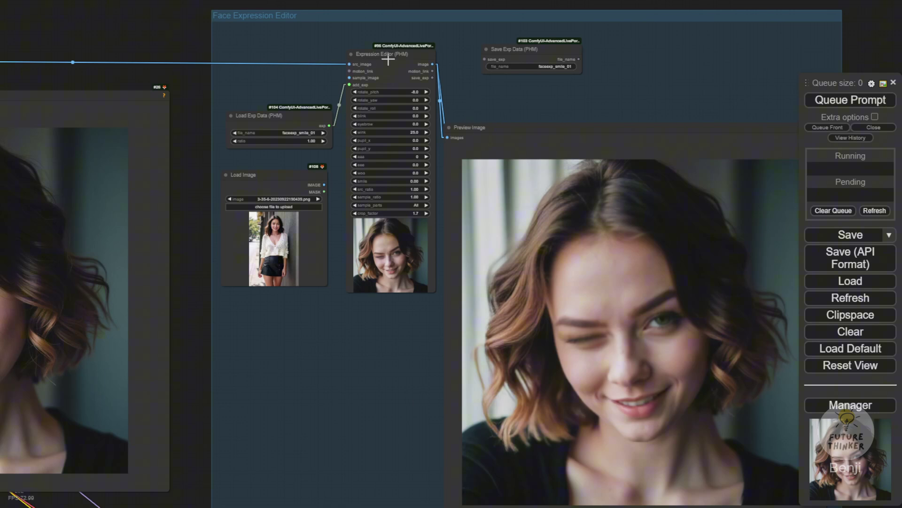
scroll(388, 59, up, 4)
drag(391, 58, 390, 53)
drag(248, 137, 242, 98)
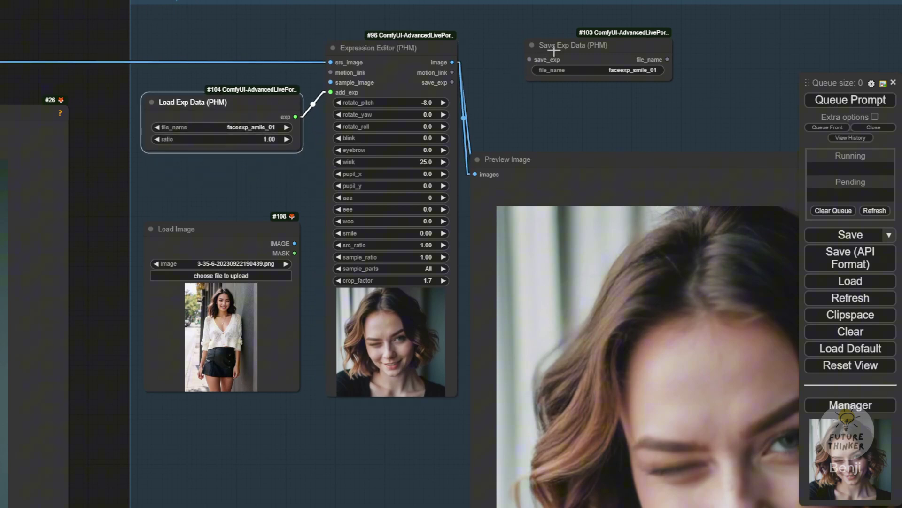
drag(556, 47, 548, 80)
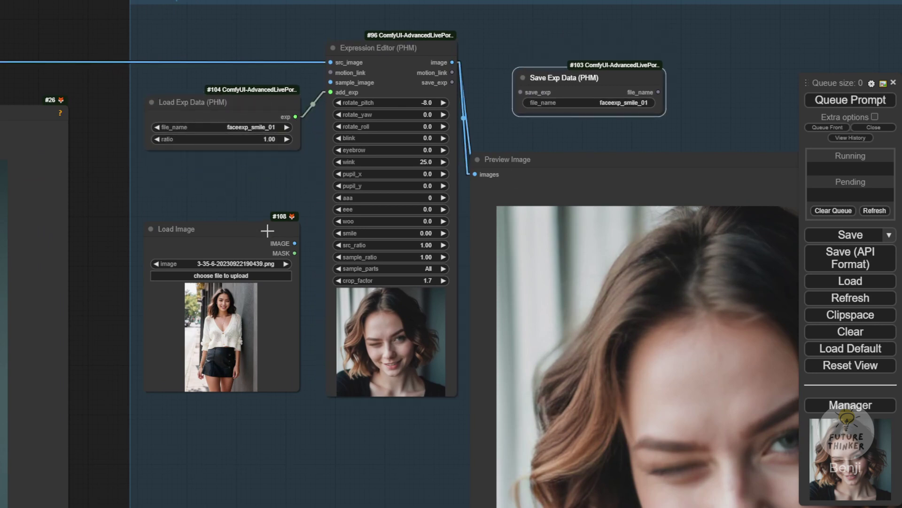
drag(267, 233, 275, 201)
Extend the Load Image node downward to align with the bottom edge of the Expression Editor node
scroll(271, 231, up, 2)
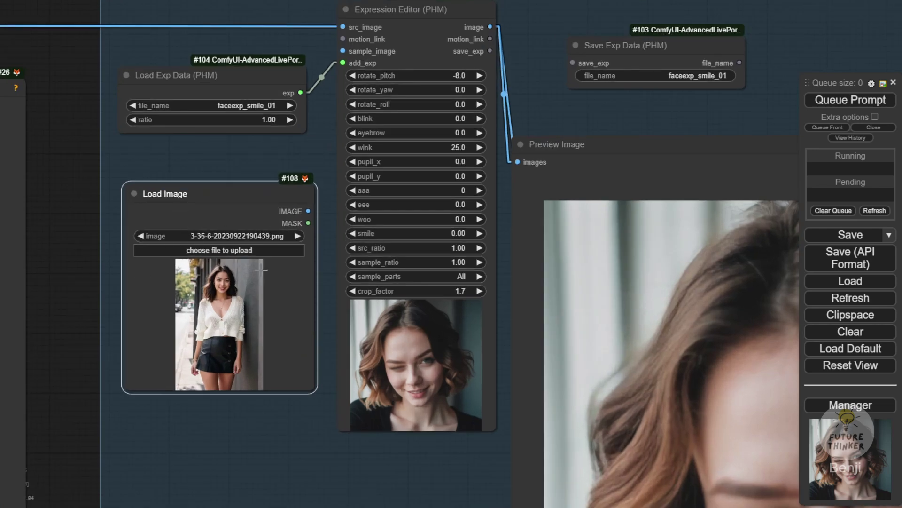
scroll(265, 406, down, 5)
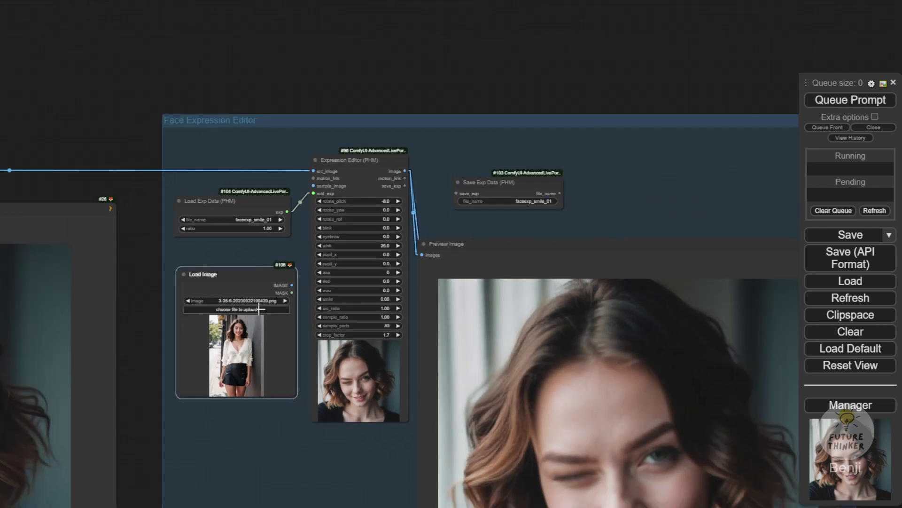
drag(296, 398, 297, 423)
drag(142, 417, 120, 309)
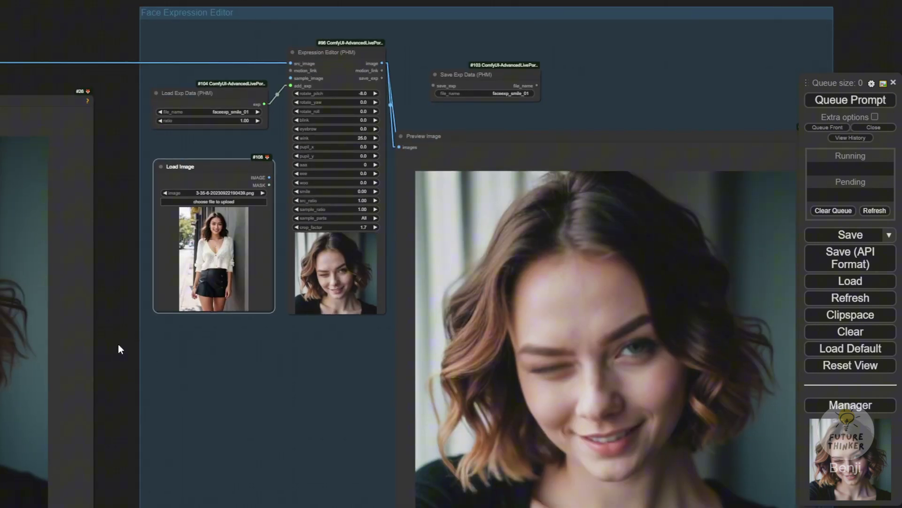
scroll(381, 324, down, 5)
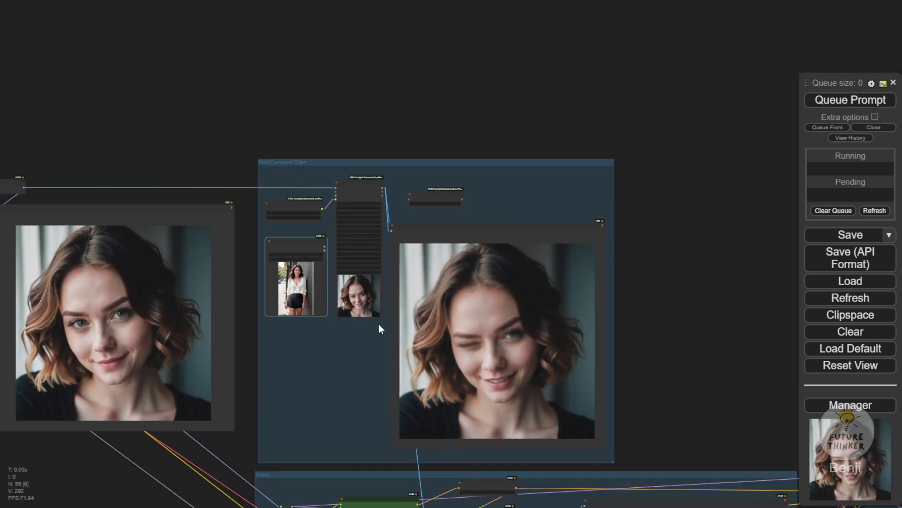
scroll(631, 258, down, 7)
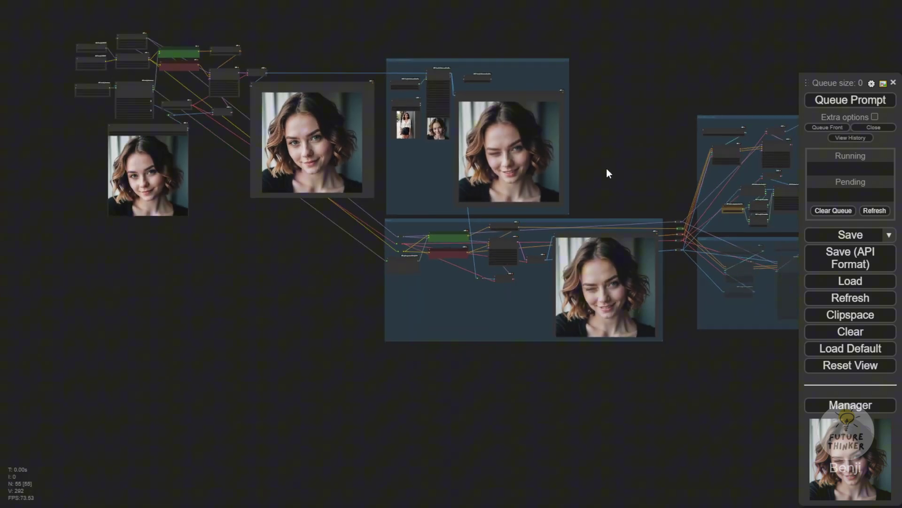
drag(611, 167, 506, 210)
scroll(505, 210, down, 2)
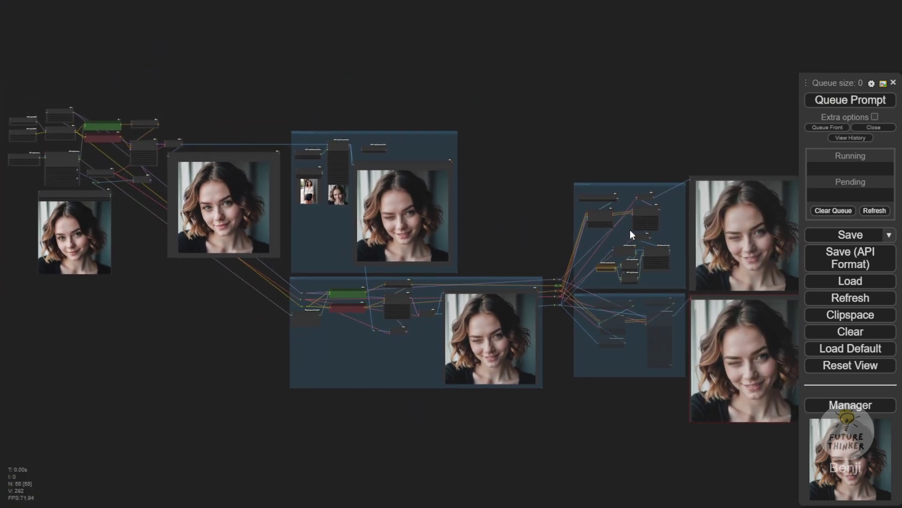